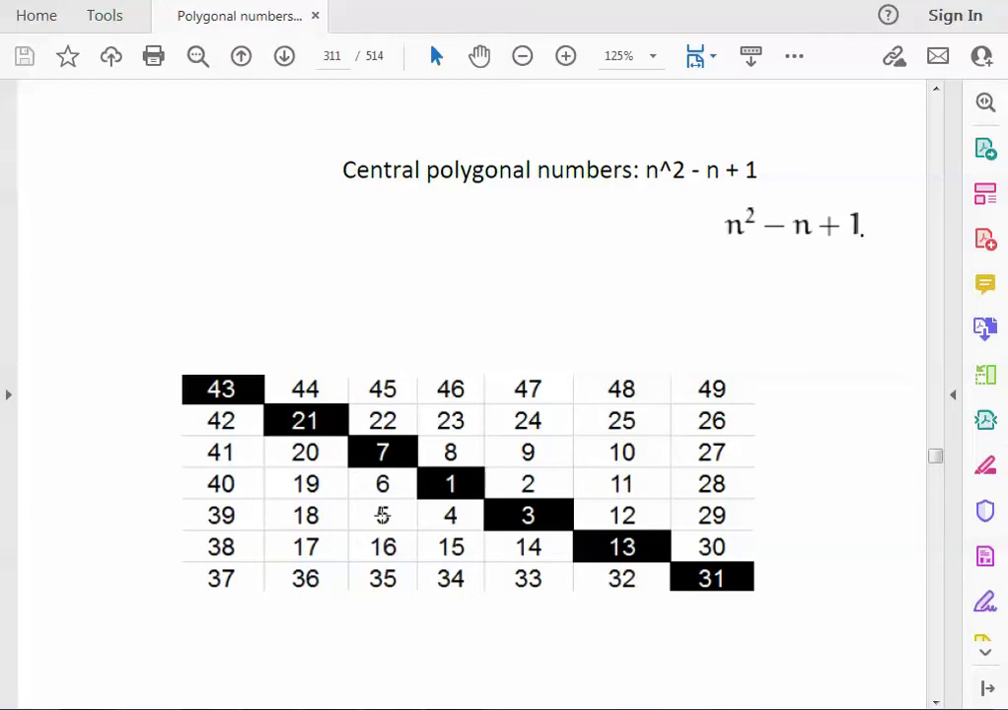
# Review the central polygonal numbers formula n^2 - n + 1, its number grid and the Hogben numbers table on the following page
pyautogui.click(383, 422)
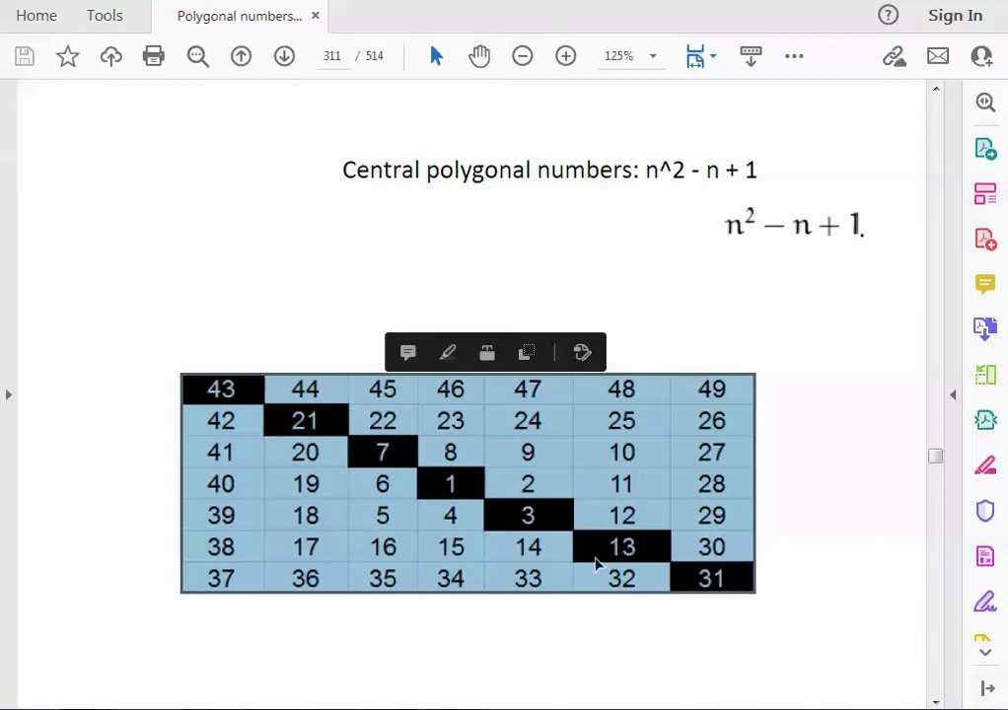
pyautogui.click(498, 546)
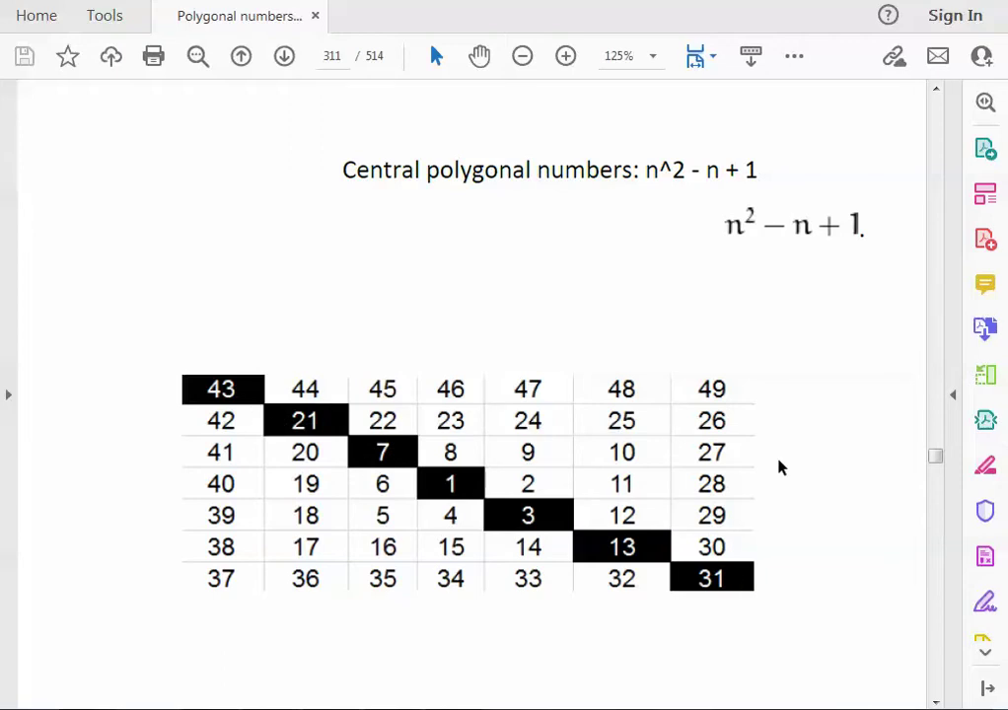
pyautogui.scroll(-10, 780, 466)
pyautogui.scroll(-5, 780, 467)
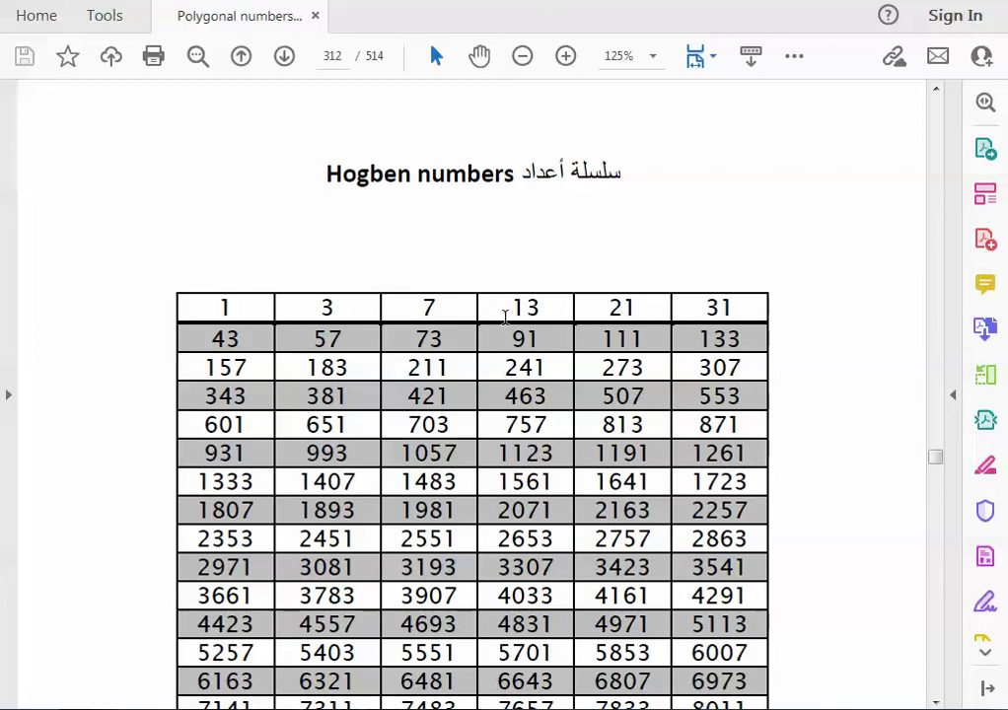
pyautogui.scroll(-1, 719, 320)
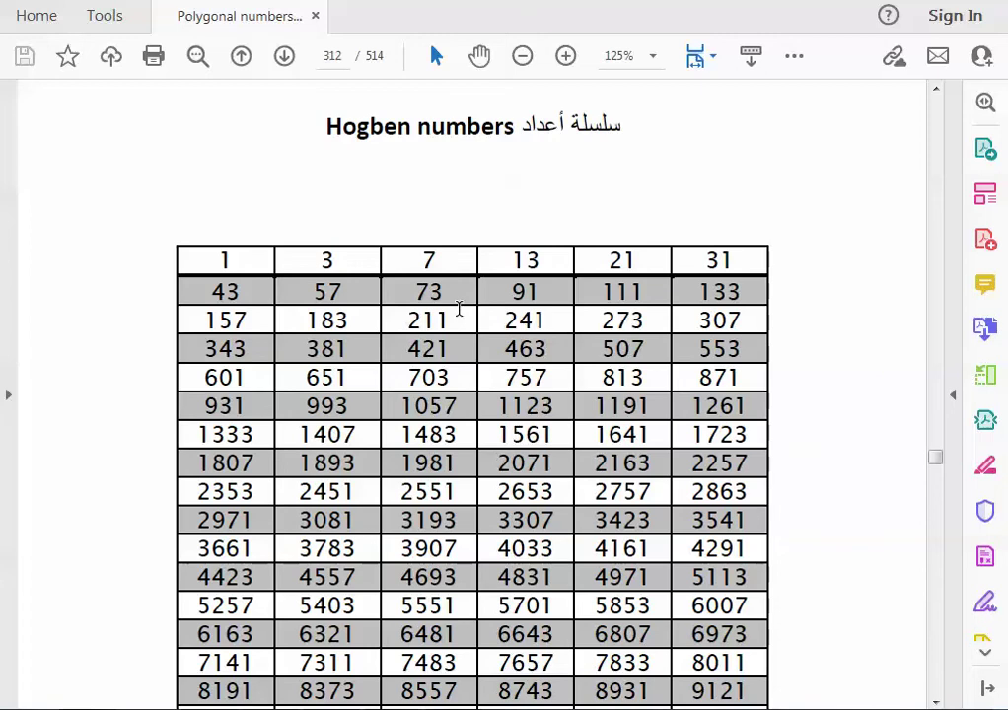
# Switch to the Excel workbook and clear the existing formula from cell B1 on Sheet1
pyautogui.hotkey('alt', 'Tab')
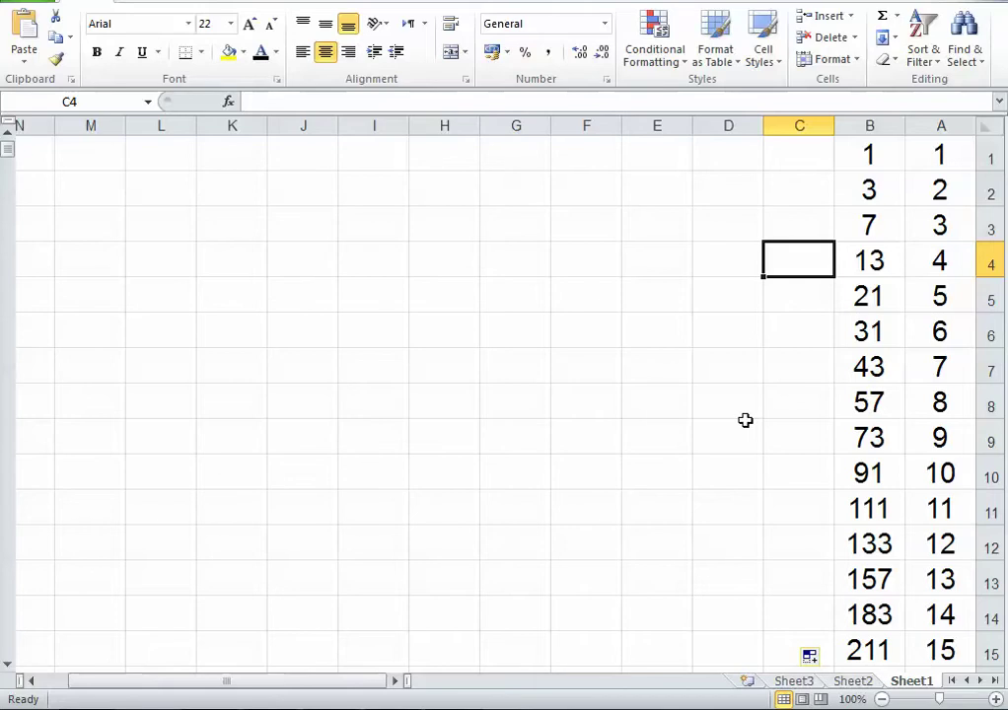
pyautogui.click(938, 155)
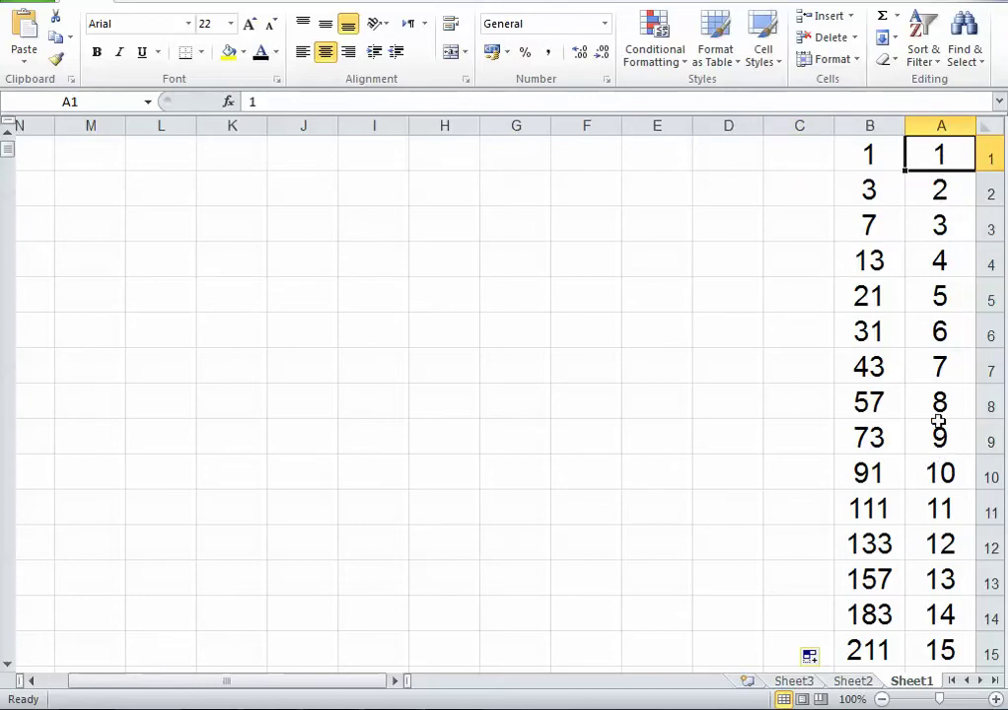
pyautogui.doubleClick(866, 155)
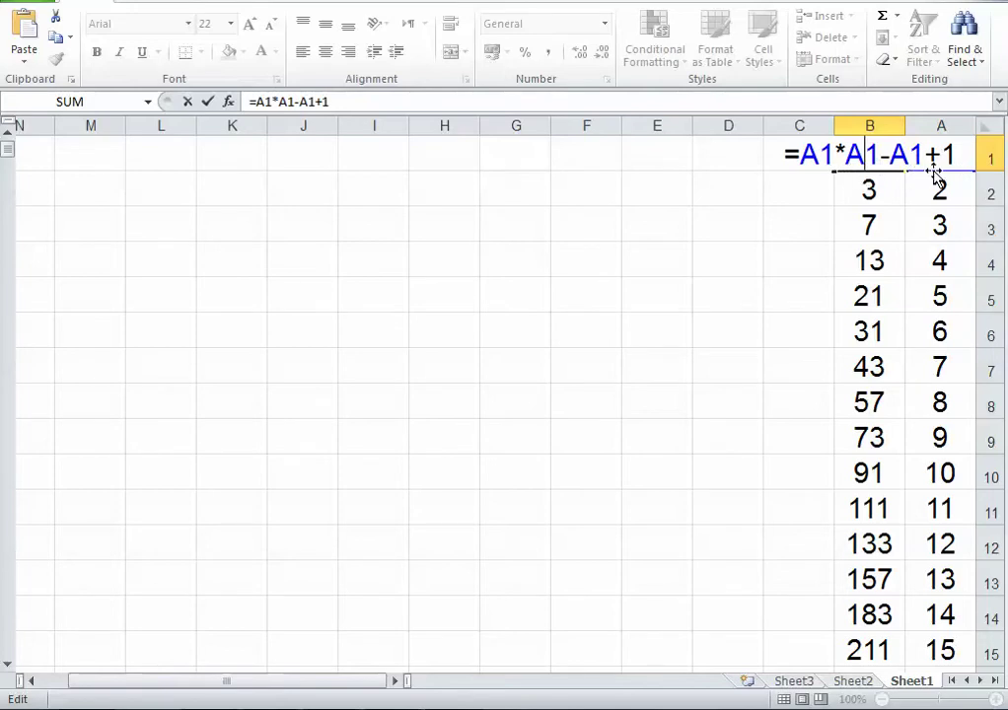
pyautogui.moveTo(960, 155); pyautogui.dragTo(804, 155)
pyautogui.press('BackSpace')
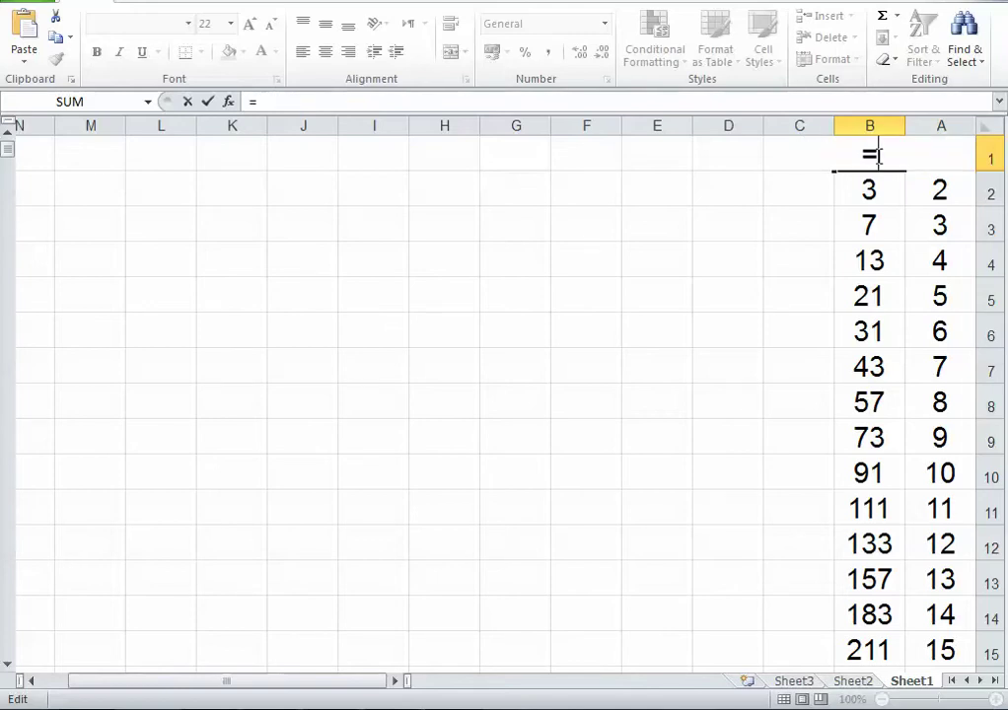
pyautogui.moveTo(878, 155); pyautogui.dragTo(839, 161)
pyautogui.press('BackSpace')
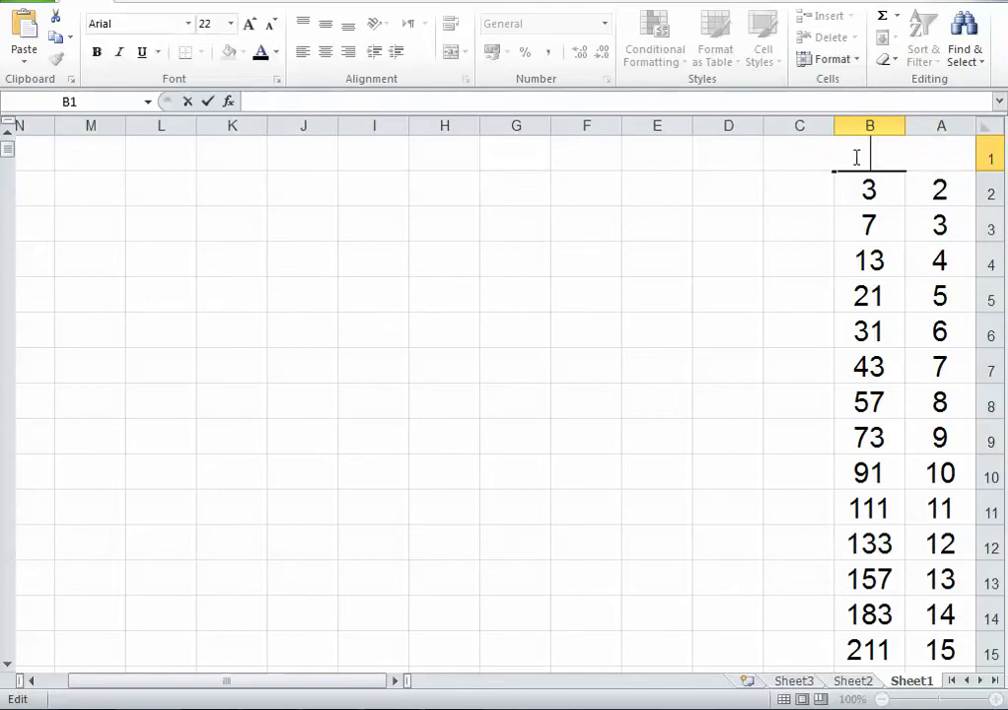
pyautogui.click(774, 249)
# Widen column B to several times its width and enter the formula =A1*A1-A1+1 in cell B1
pyautogui.moveTo(834, 126); pyautogui.dragTo(488, 197)
pyautogui.doubleClick(650, 155)
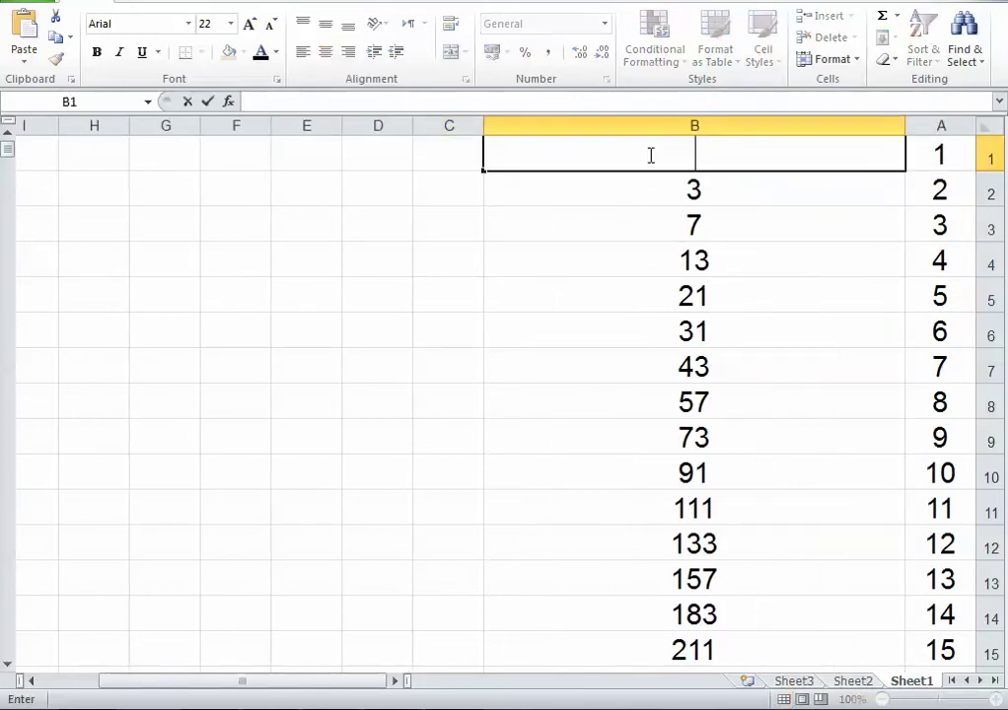
pyautogui.write('=')
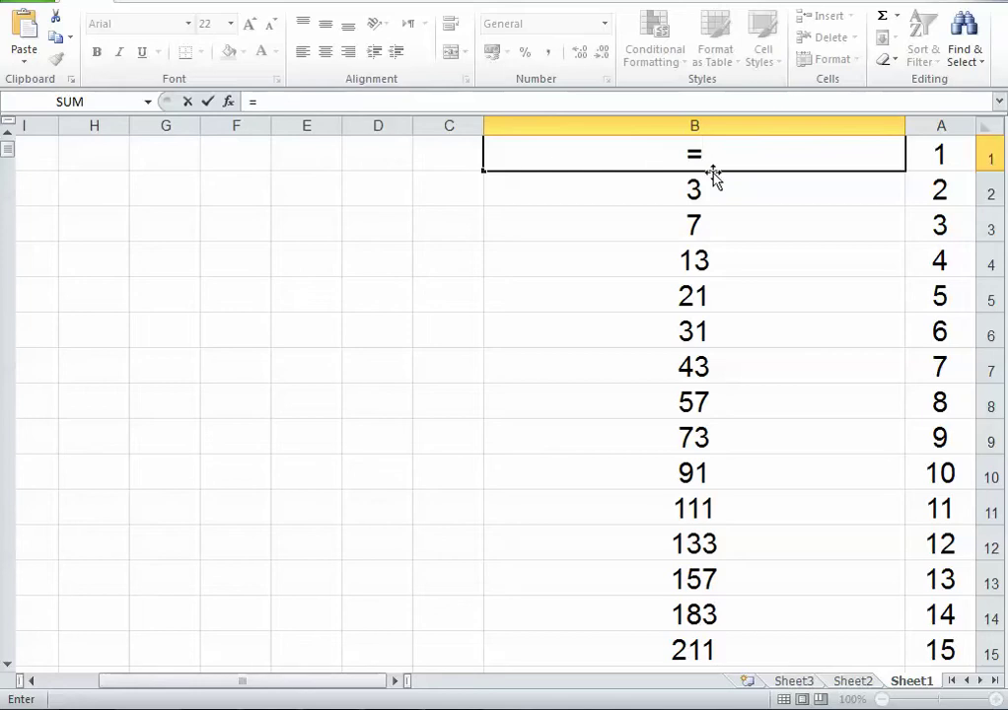
pyautogui.click(950, 158)
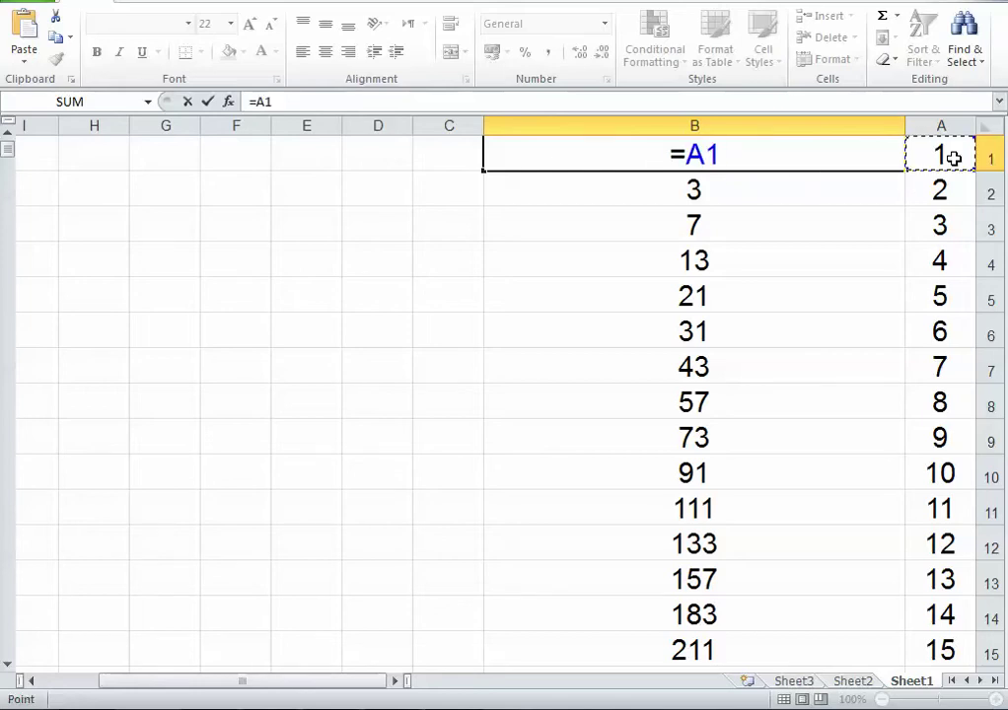
pyautogui.write('*')
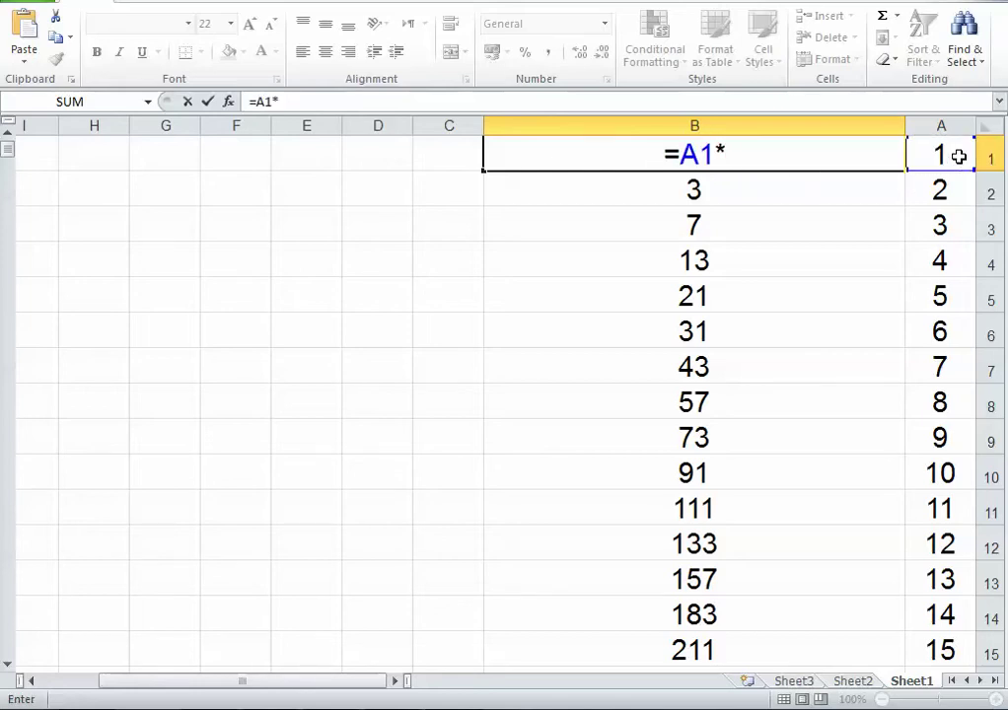
pyautogui.click(955, 157)
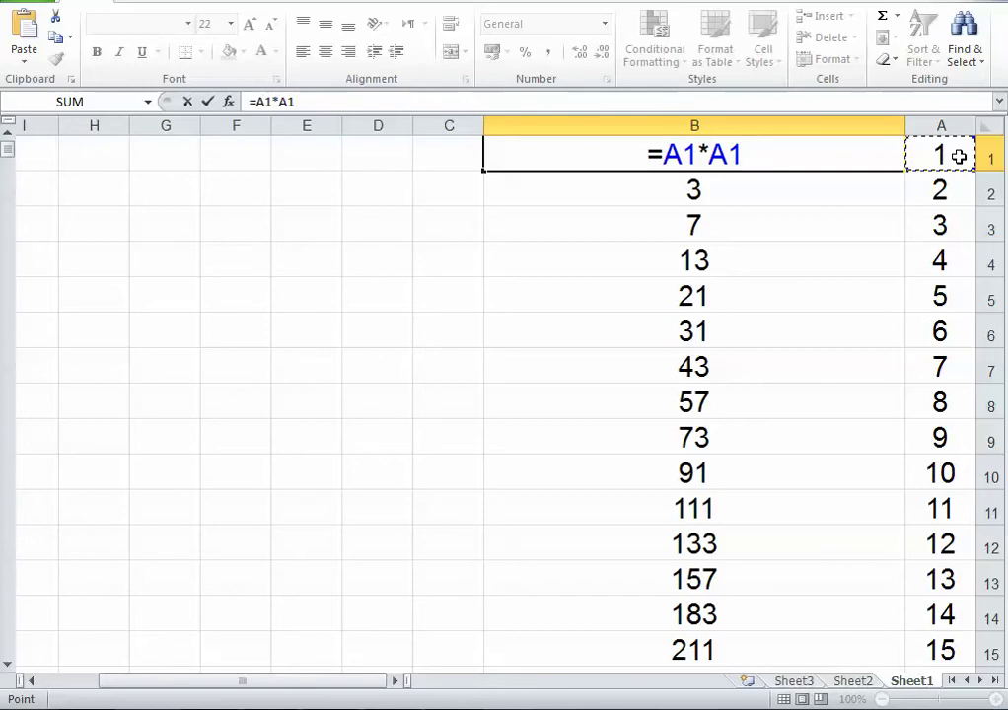
pyautogui.write('-')
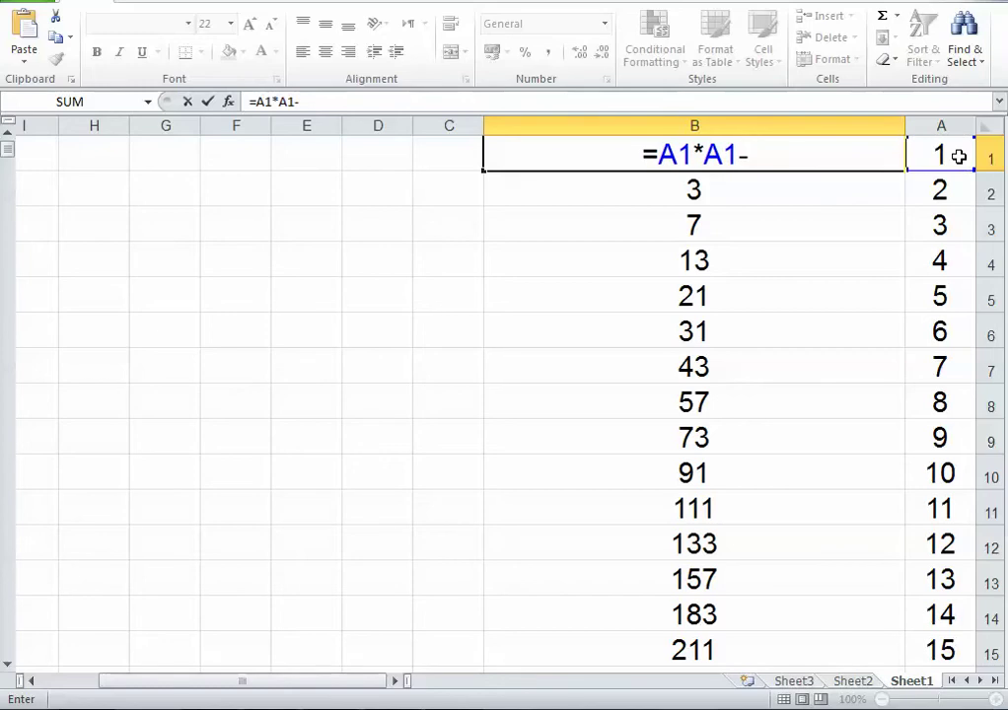
pyautogui.click(955, 157)
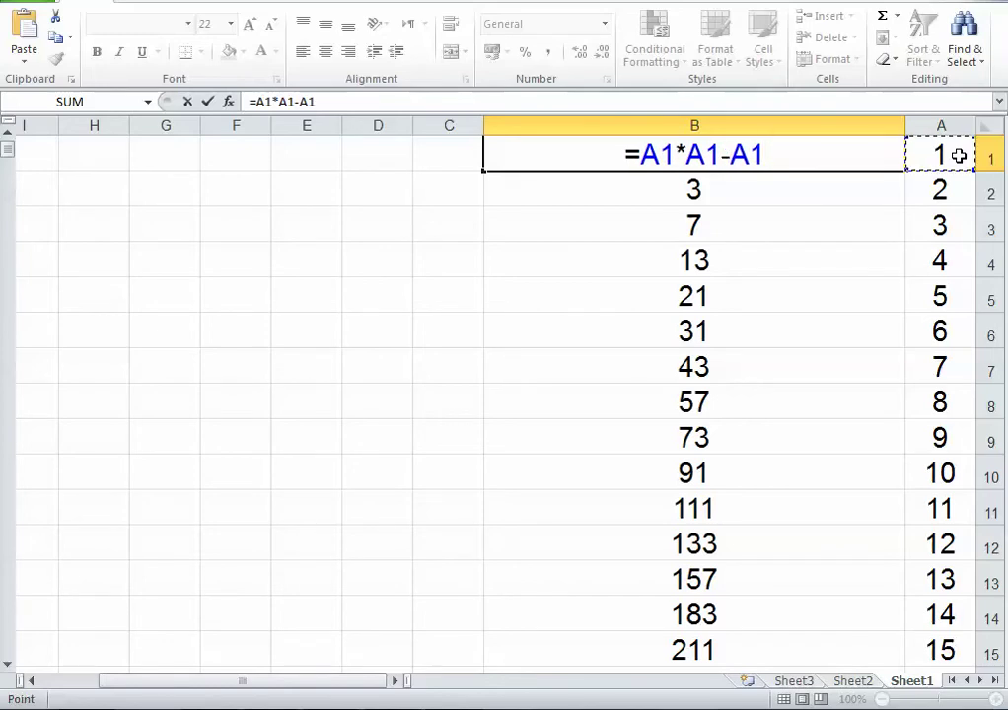
pyautogui.write('+1')
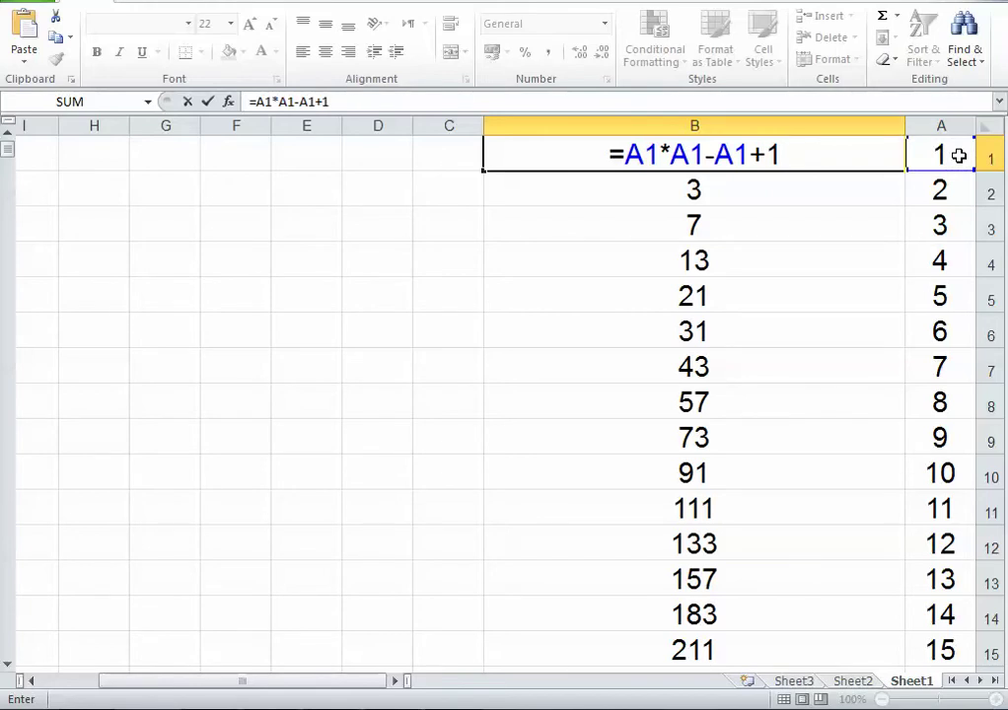
pyautogui.press('Return')
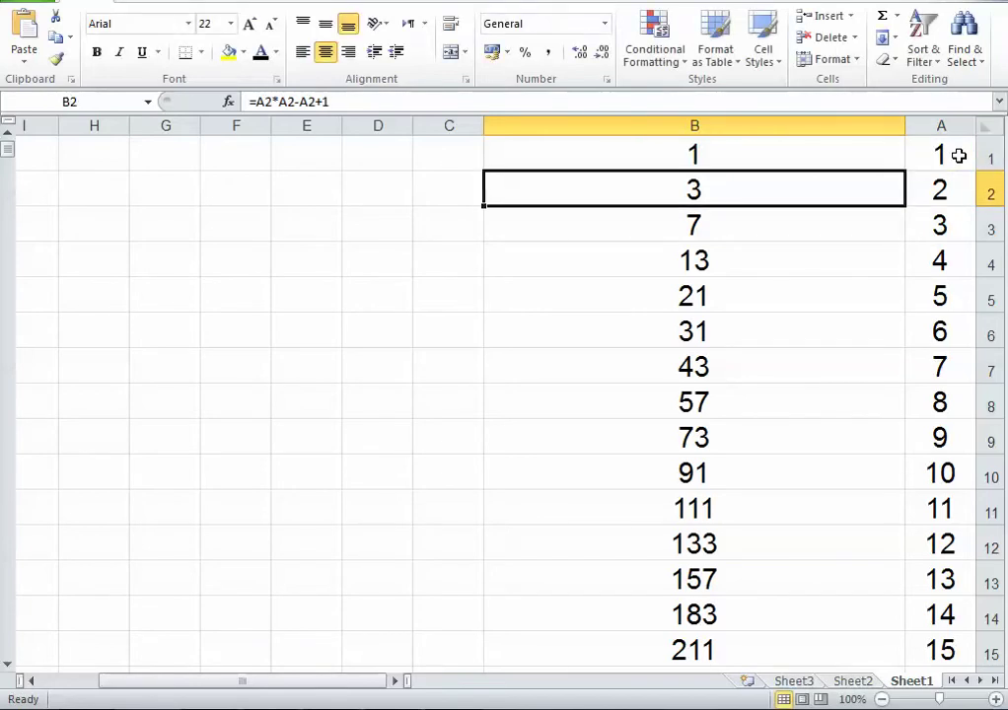
# Extend the counting series in column A by filling the formula in A15 down to row 320
pyautogui.click(504, 164)
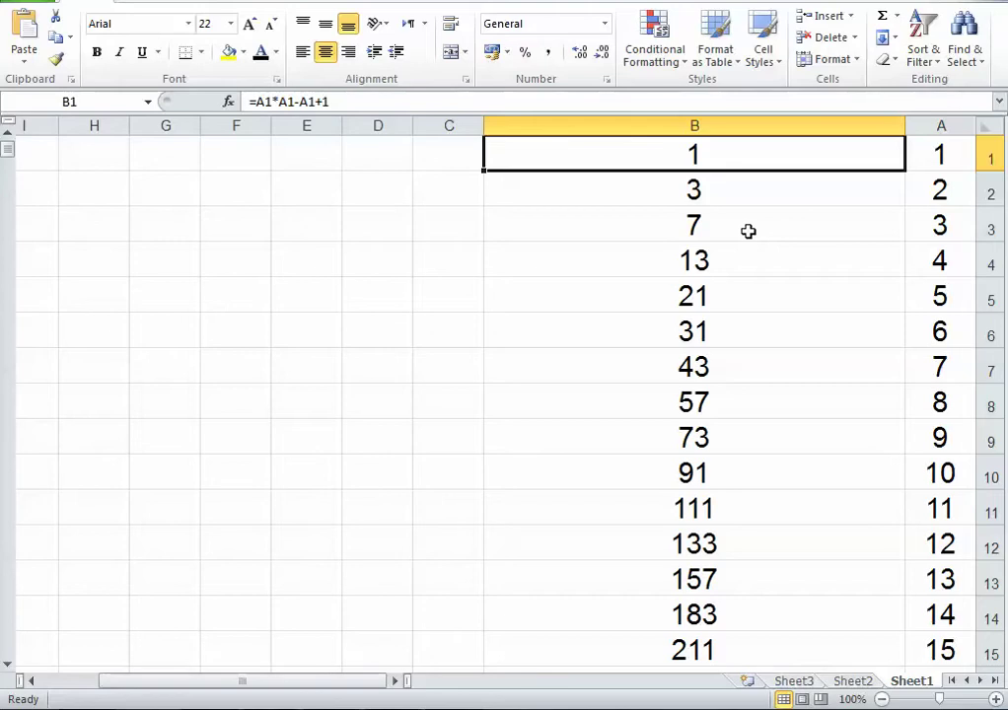
pyautogui.scroll(-2, 752, 330)
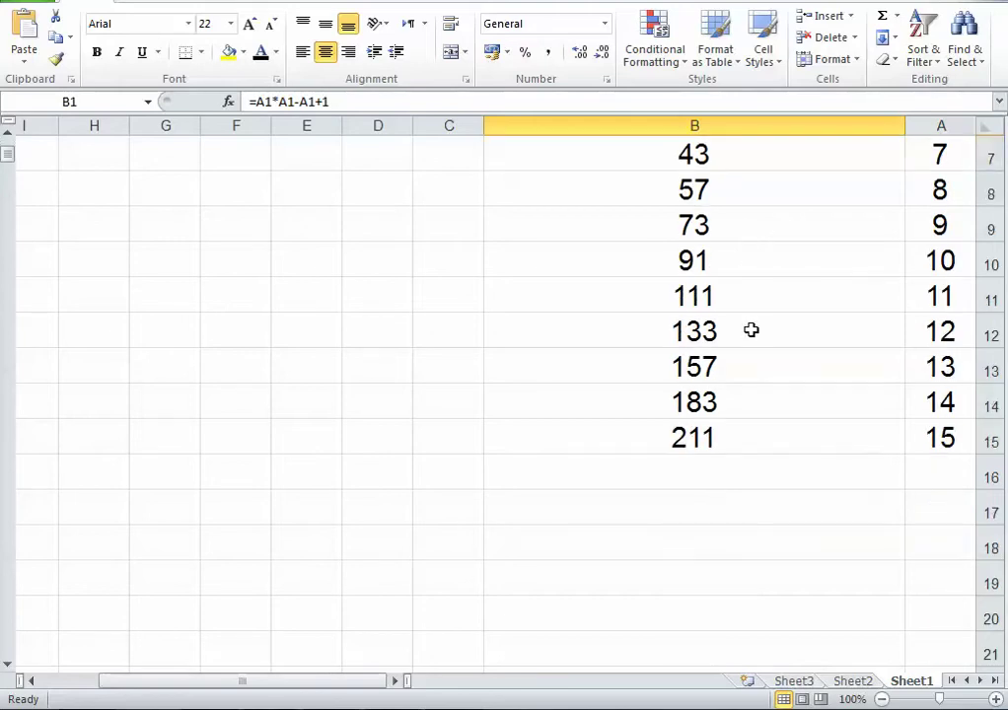
pyautogui.scroll(2, 751, 330)
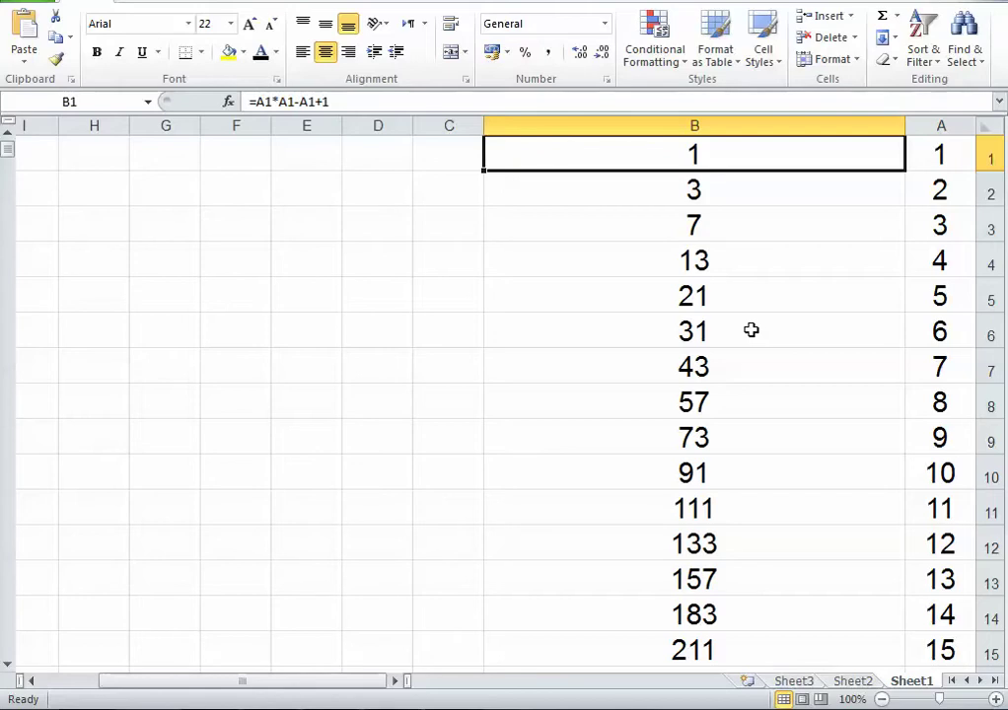
pyautogui.scroll(-4, 752, 330)
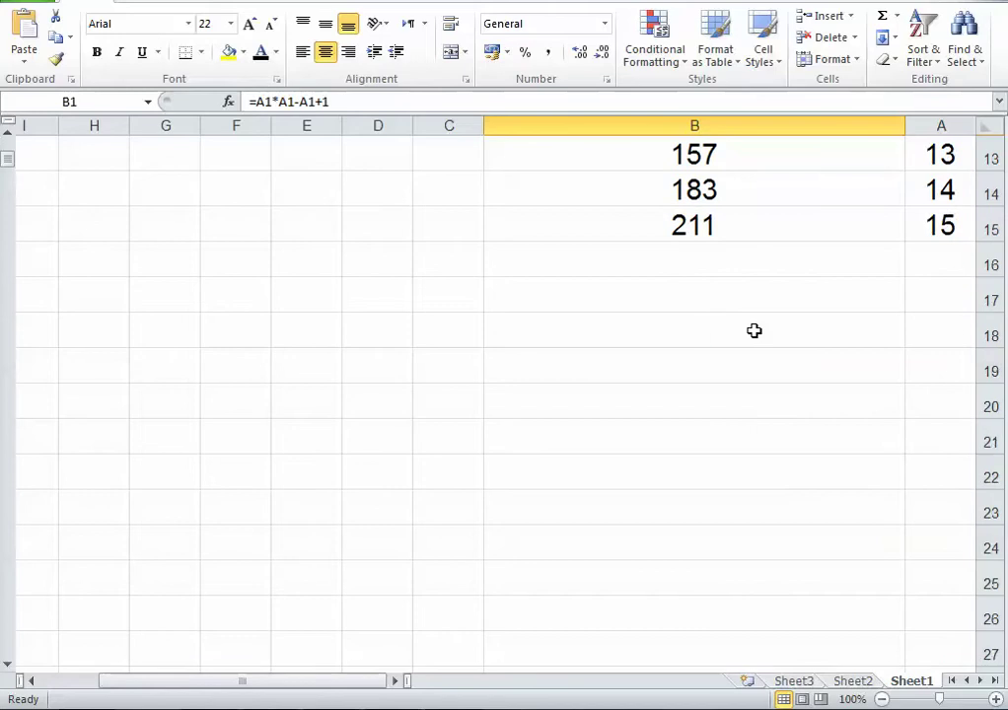
pyautogui.click(918, 229)
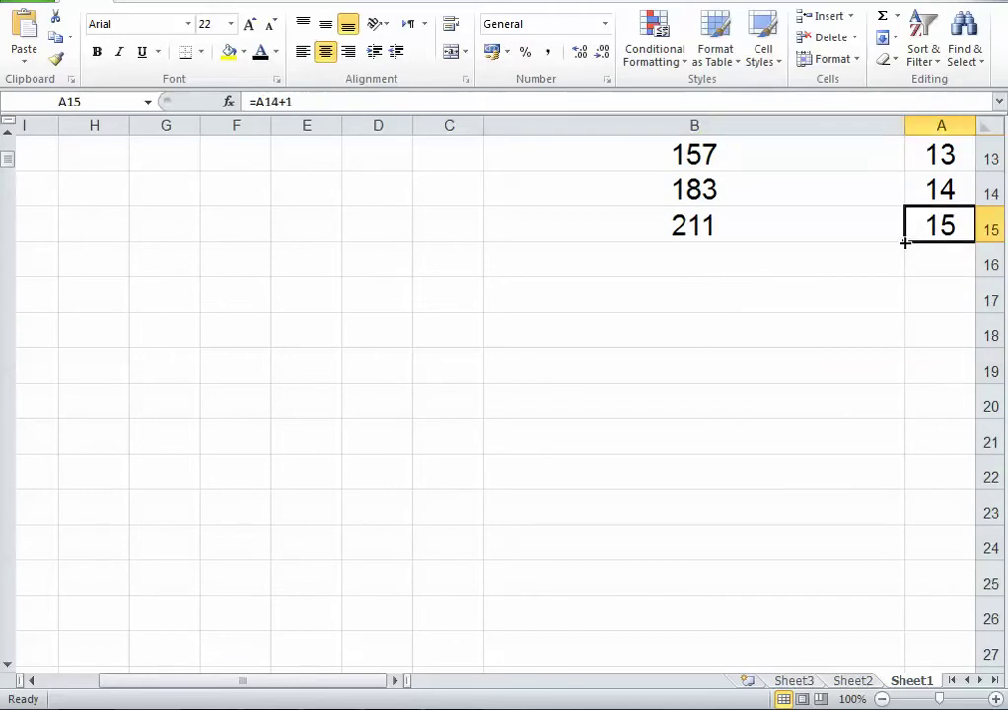
pyautogui.moveTo(904, 240); pyautogui.dragTo(897, 688)
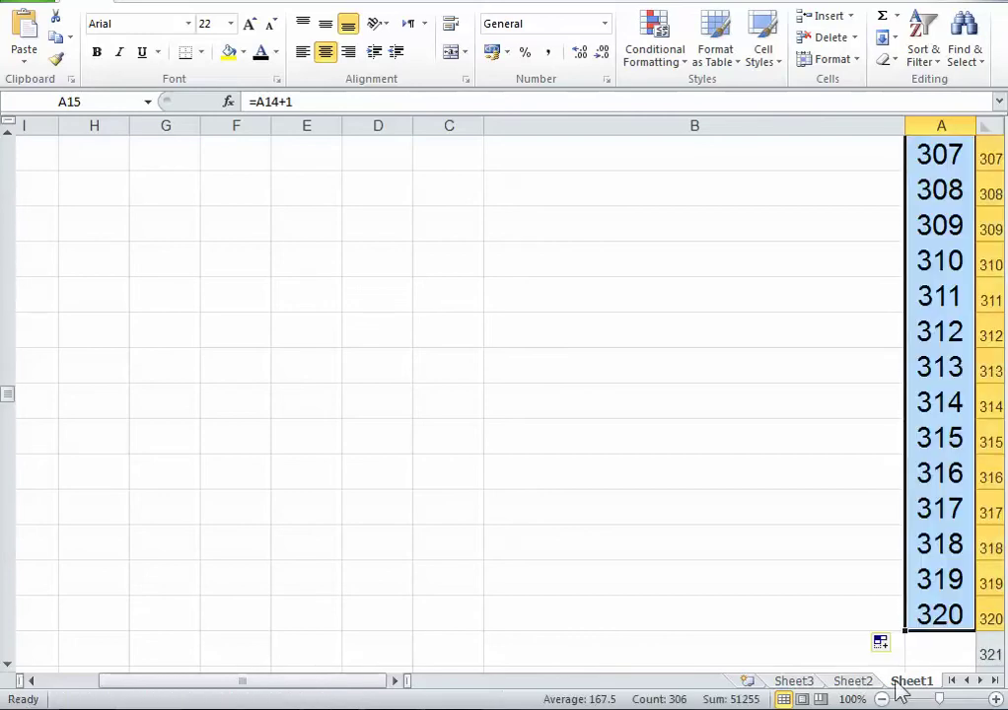
# Fill the formula in B15 down column B to match the series in column A, through row 320
pyautogui.moveTo(8, 399); pyautogui.dragTo(7, 143)
pyautogui.scroll(-4, 586, 436)
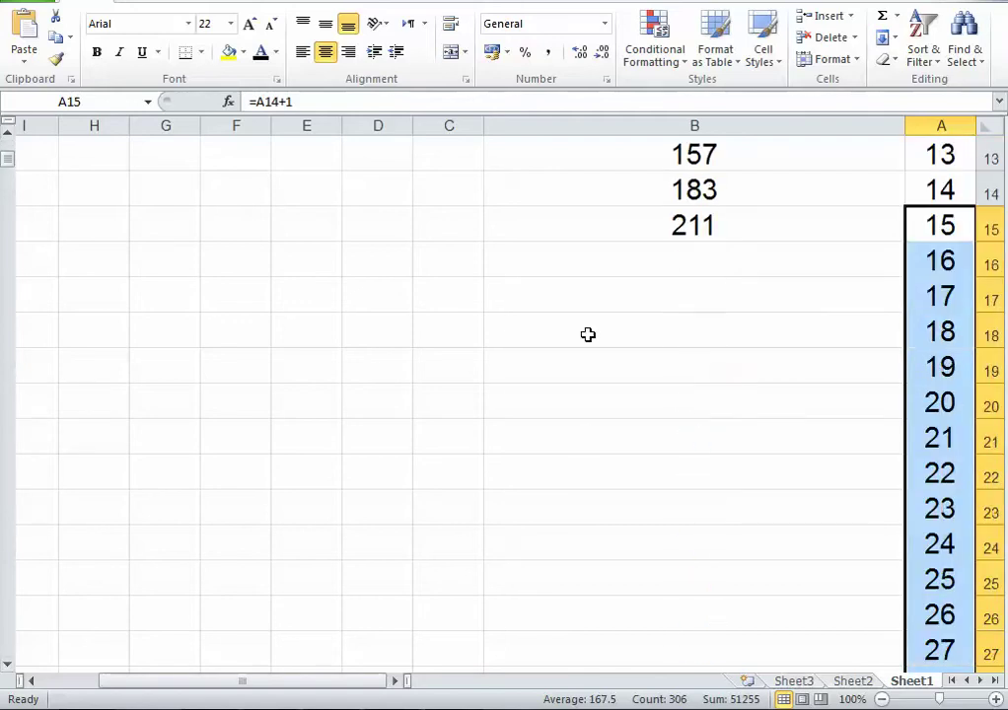
pyautogui.click(533, 222)
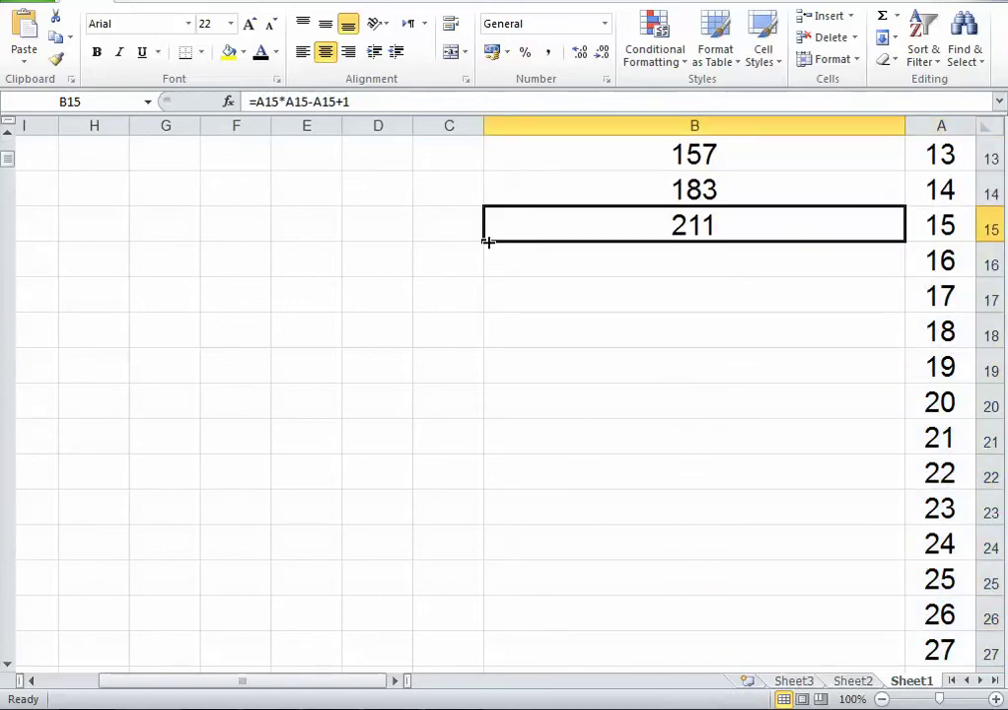
pyautogui.doubleClick(487, 242)
# Look through the generated Hogben numbers in column B down to row 320 and select cell B316
pyautogui.scroll(-3, 714, 446)
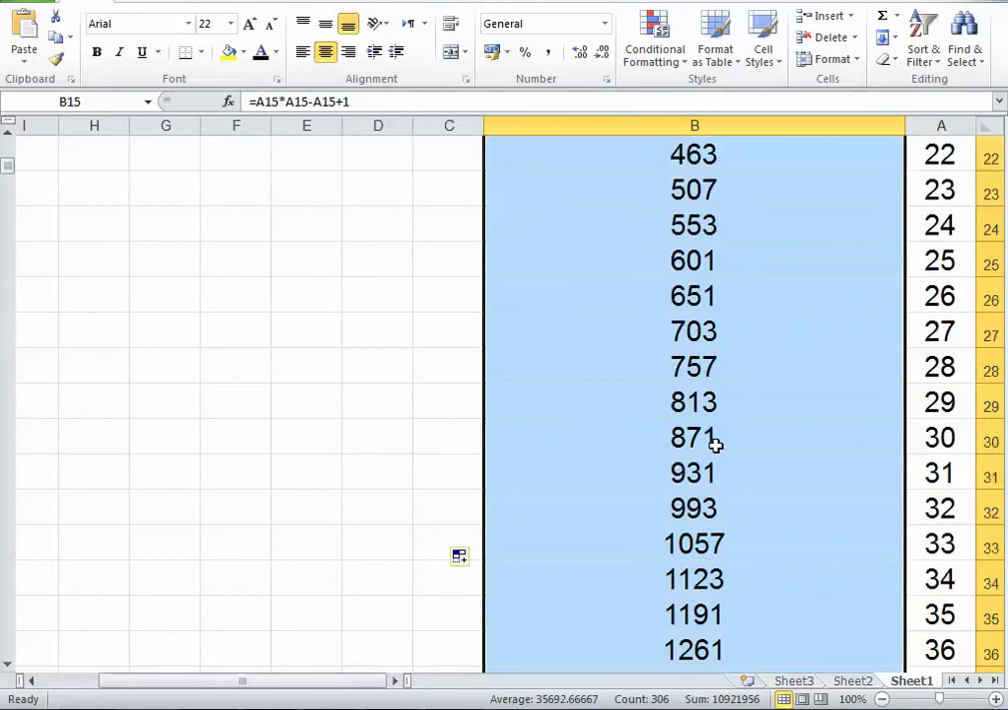
pyautogui.scroll(-17, 715, 446)
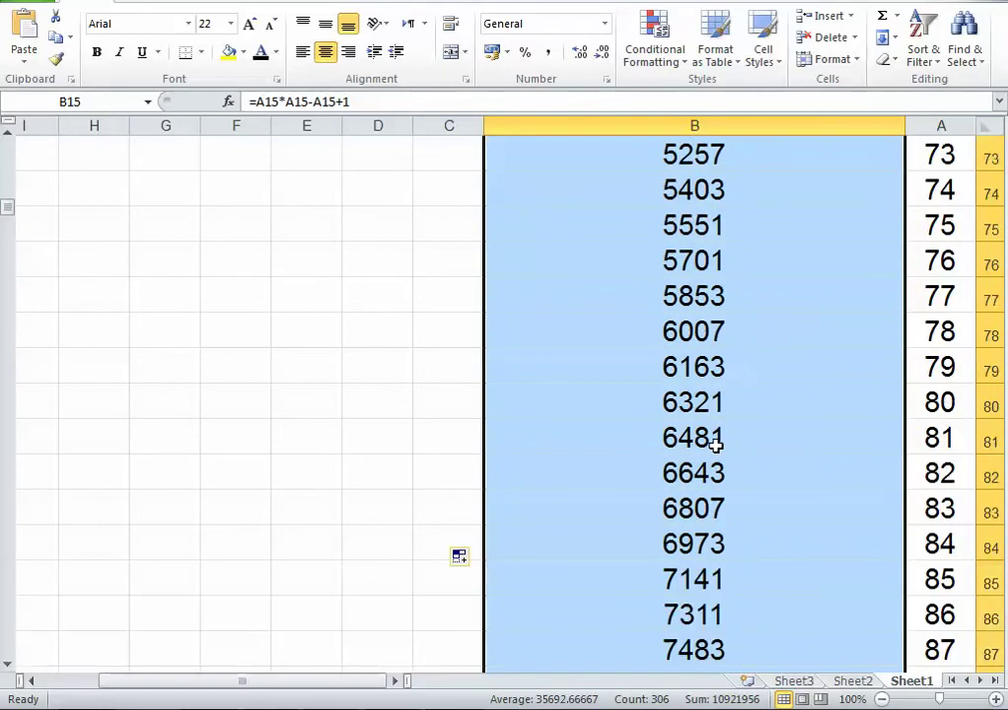
pyautogui.scroll(-5, 715, 445)
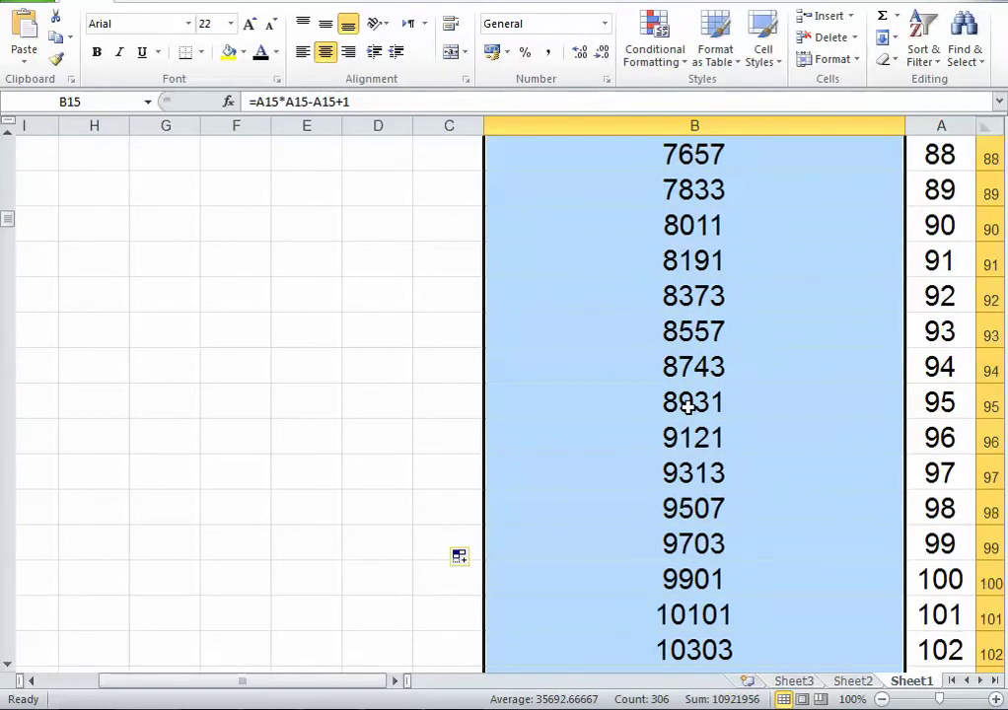
pyautogui.click(687, 408)
pyautogui.click(688, 436)
pyautogui.click(689, 475)
pyautogui.scroll(-4, 690, 480)
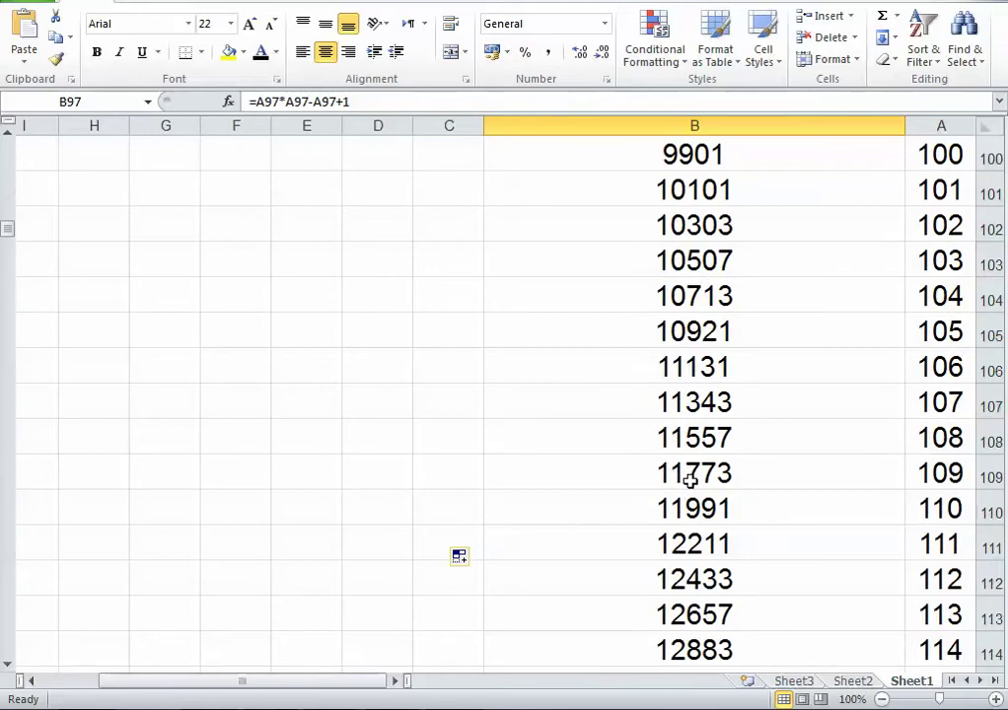
pyautogui.scroll(-20, 689, 480)
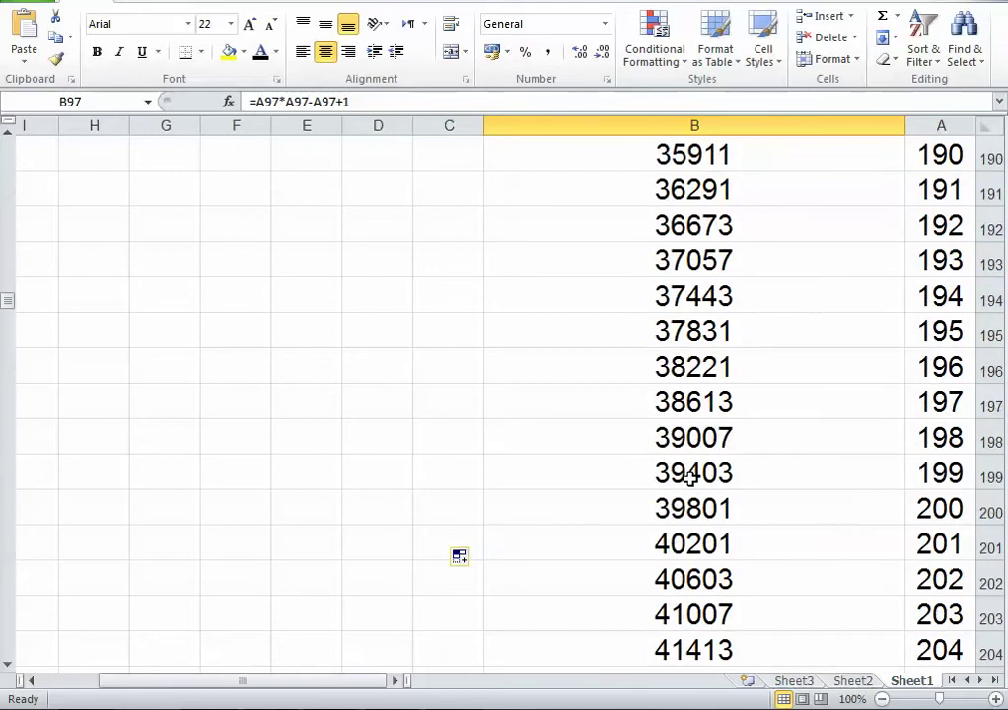
pyautogui.scroll(-20, 690, 477)
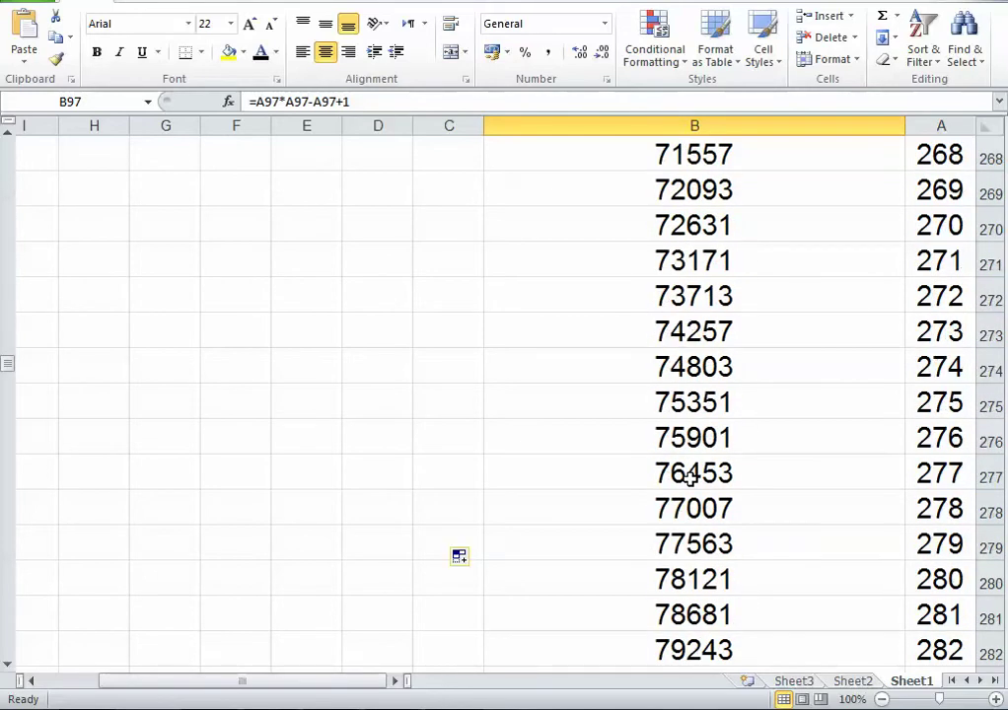
pyautogui.scroll(-17, 690, 477)
pyautogui.scroll(2, 691, 479)
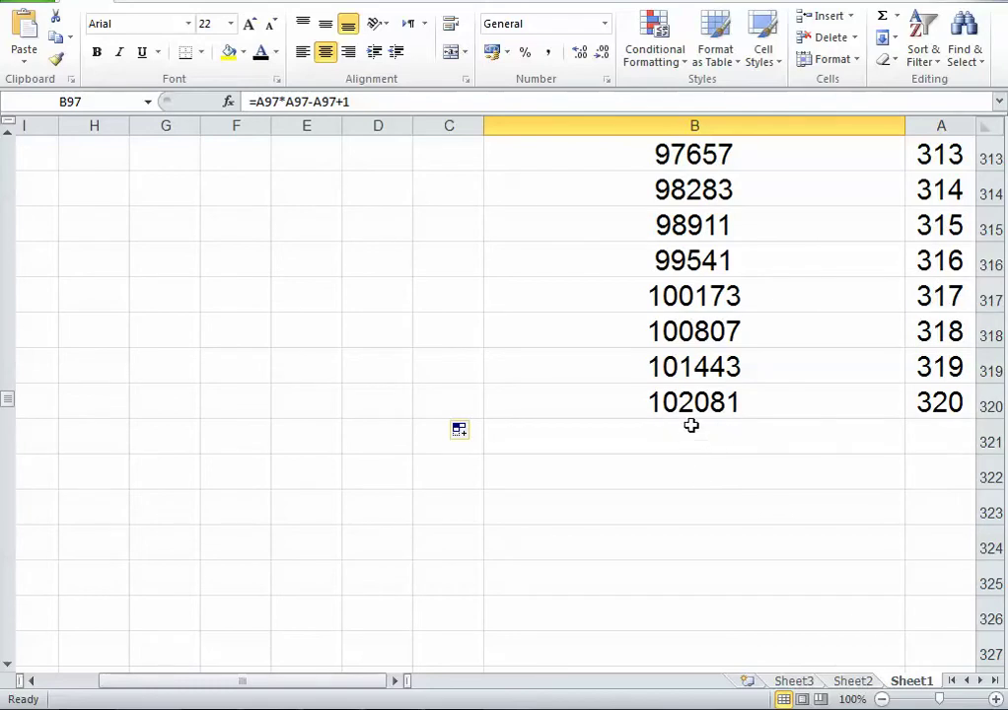
pyautogui.scroll(2, 709, 412)
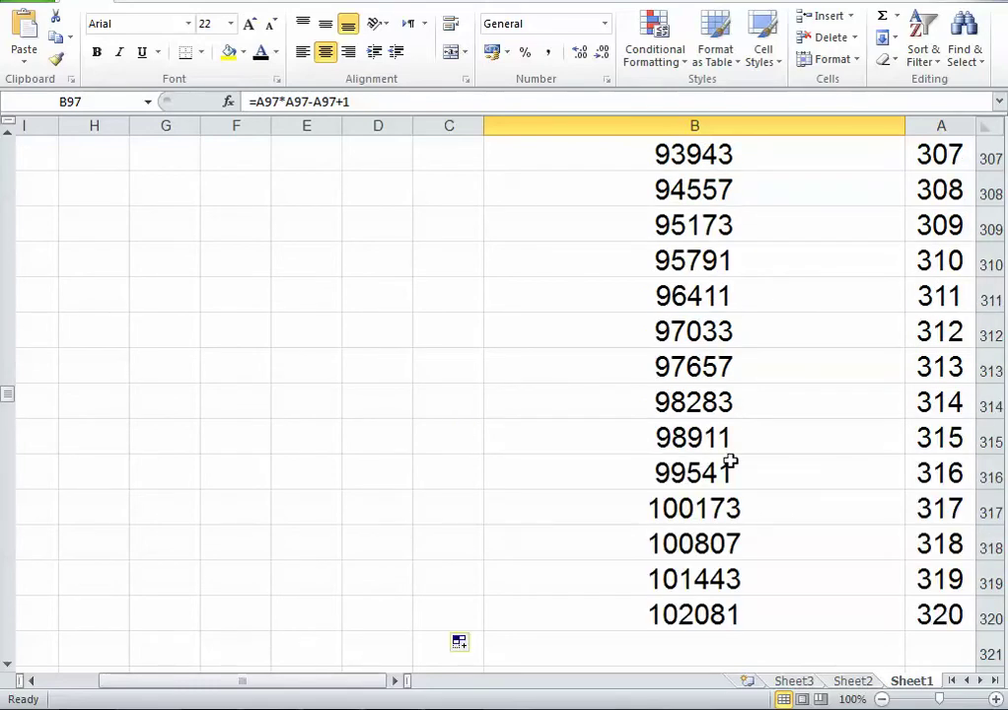
pyautogui.click(707, 474)
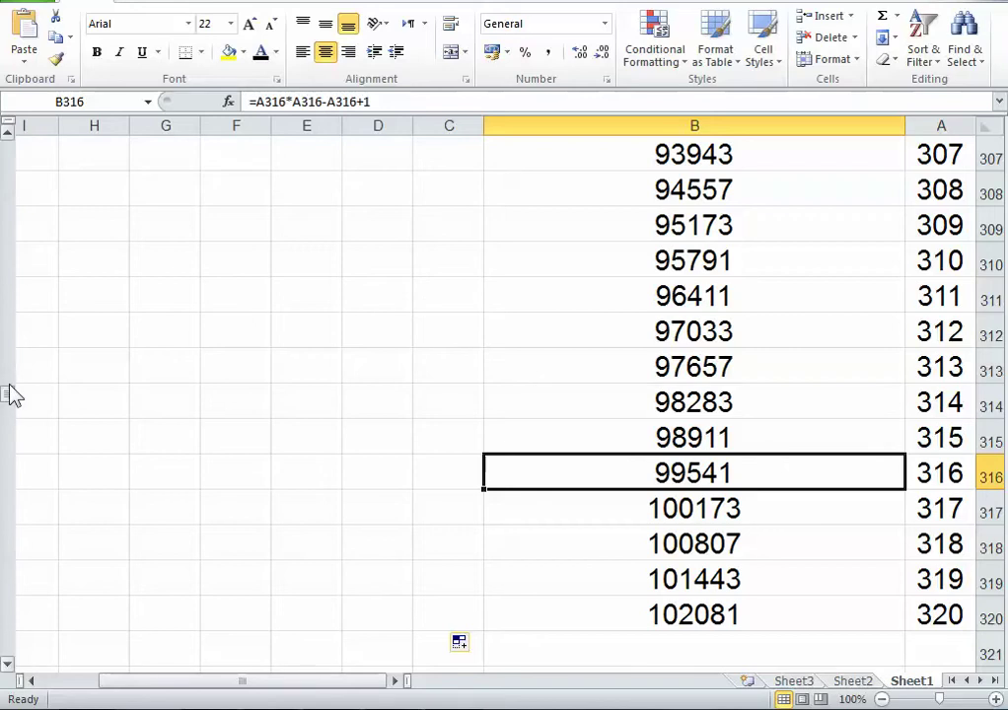
# Review the Hogben numbers in column B from about row 46 to row 105, checking the formulas in B97 and B98
pyautogui.moveTo(12, 395); pyautogui.dragTo(10, 148)
pyautogui.scroll(-20, 770, 337)
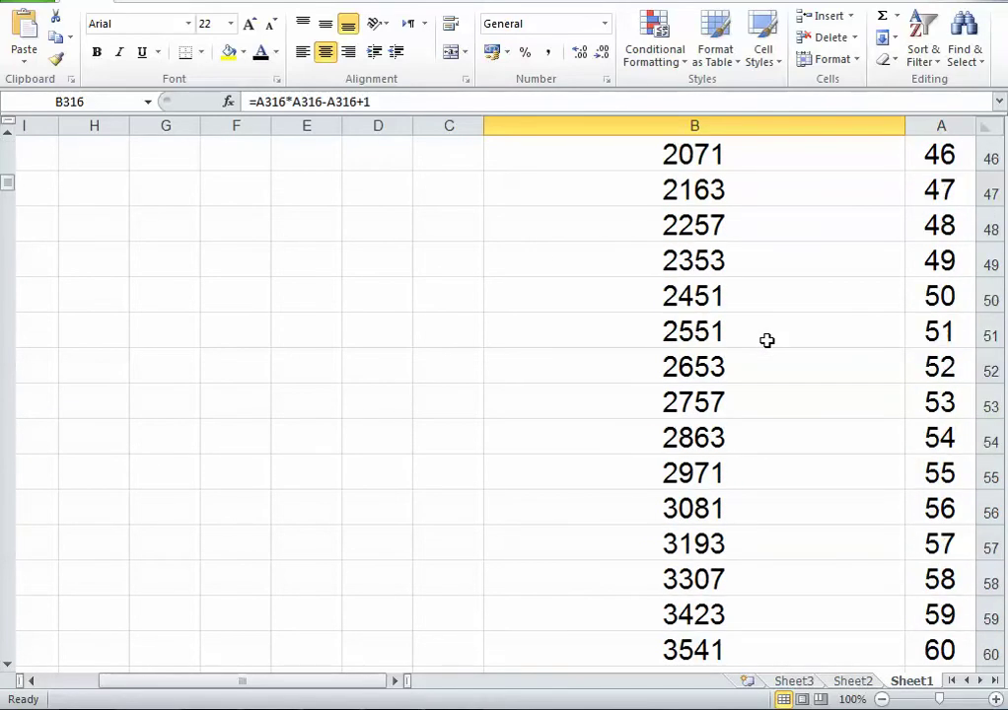
pyautogui.scroll(-8, 768, 340)
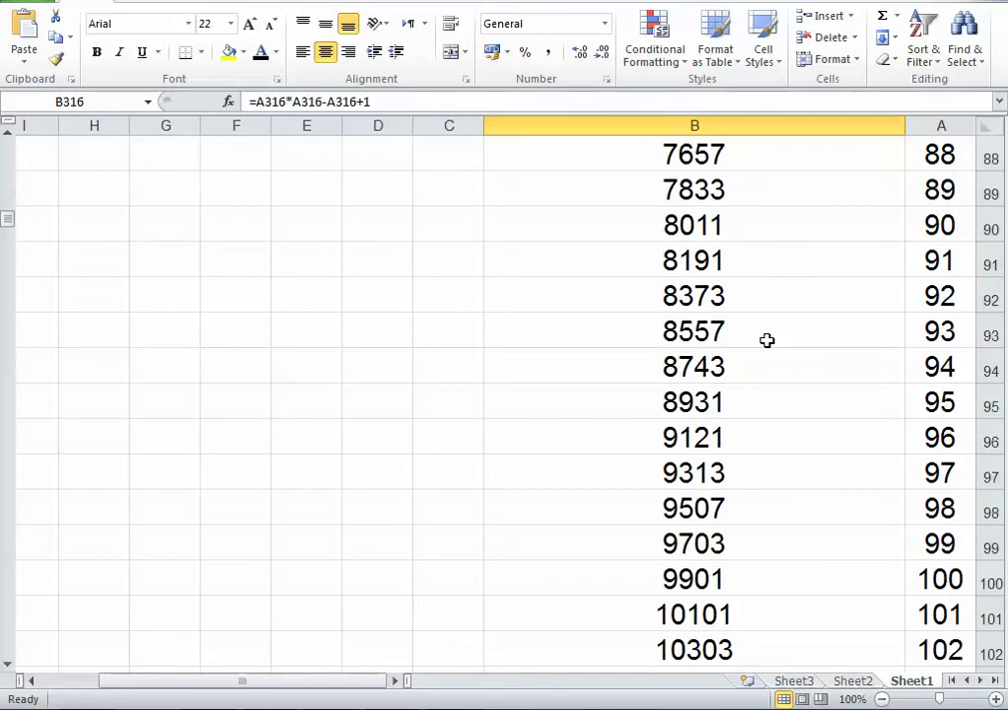
pyautogui.click(700, 478)
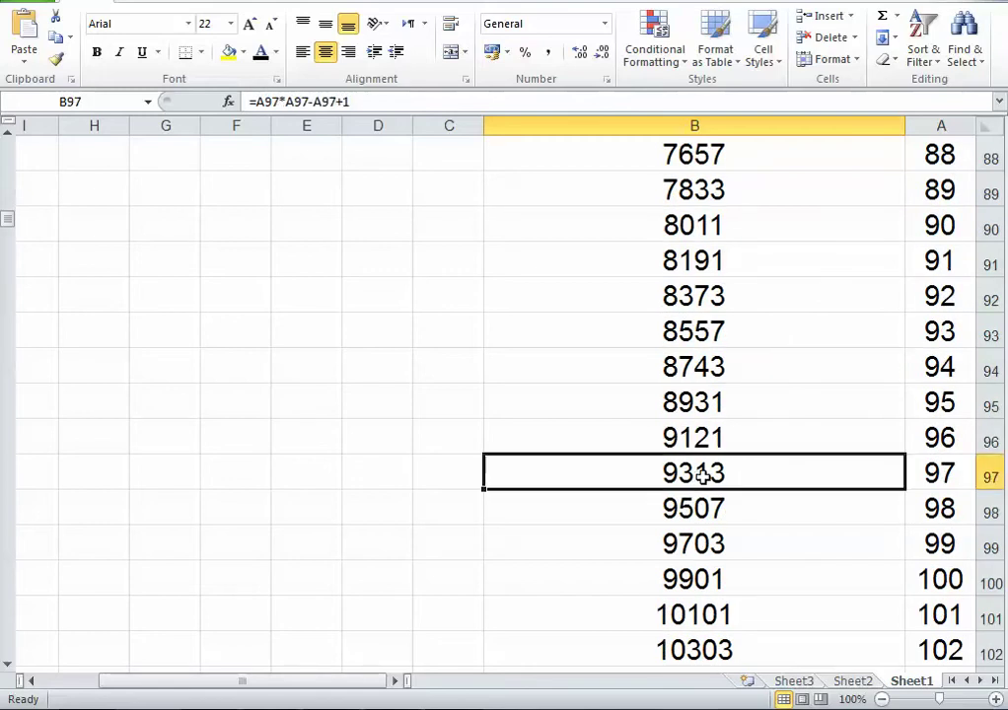
pyautogui.click(701, 520)
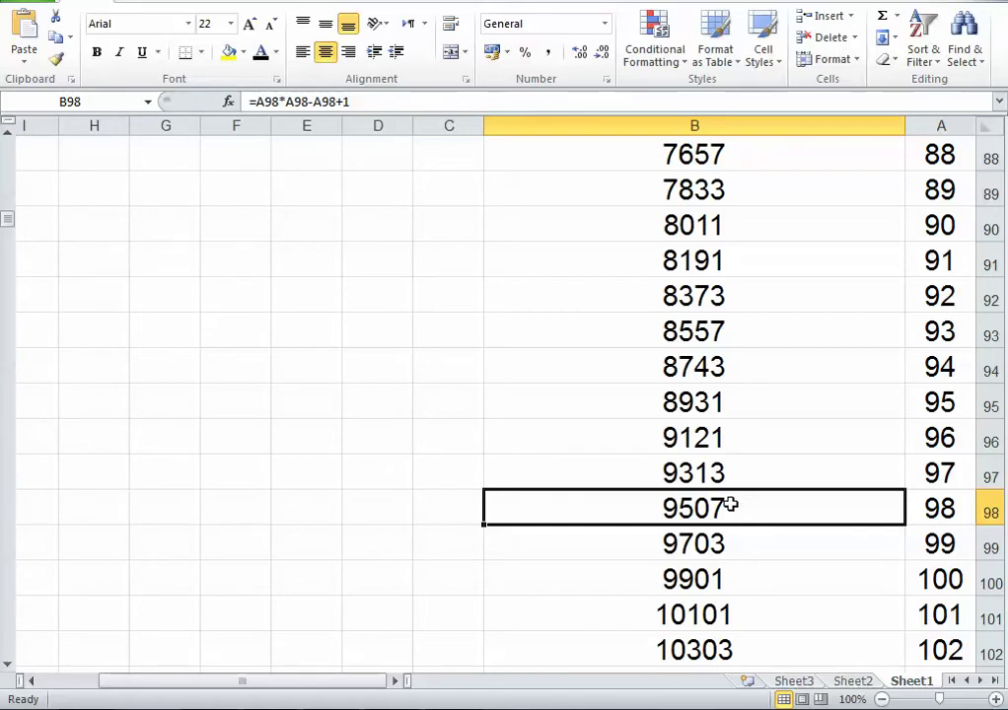
pyautogui.scroll(-1, 730, 505)
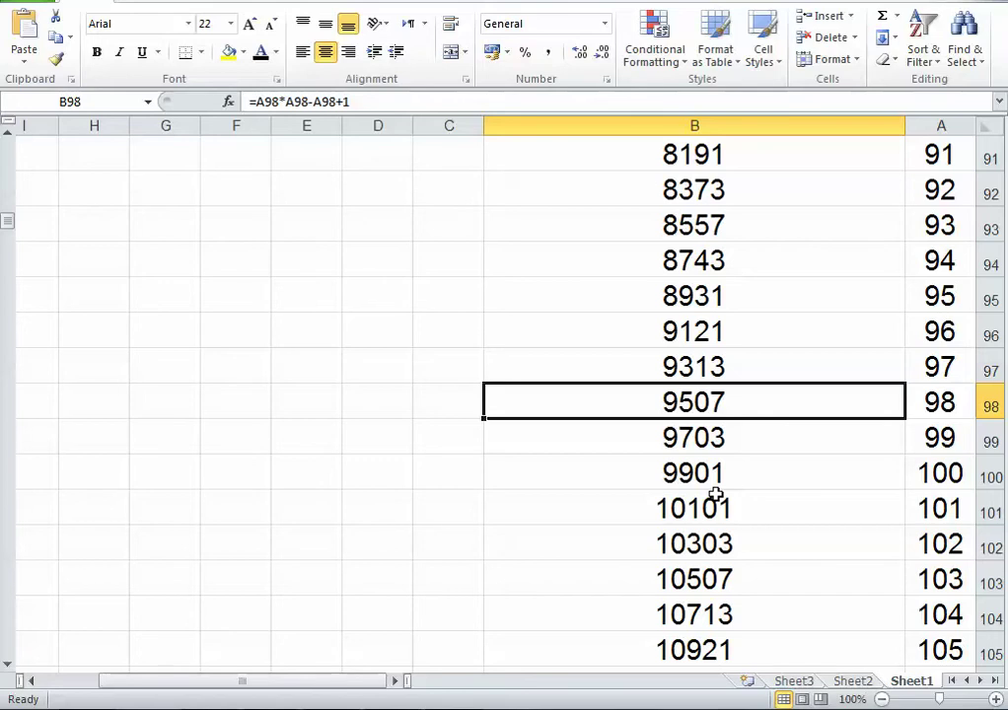
pyautogui.scroll(6, 715, 493)
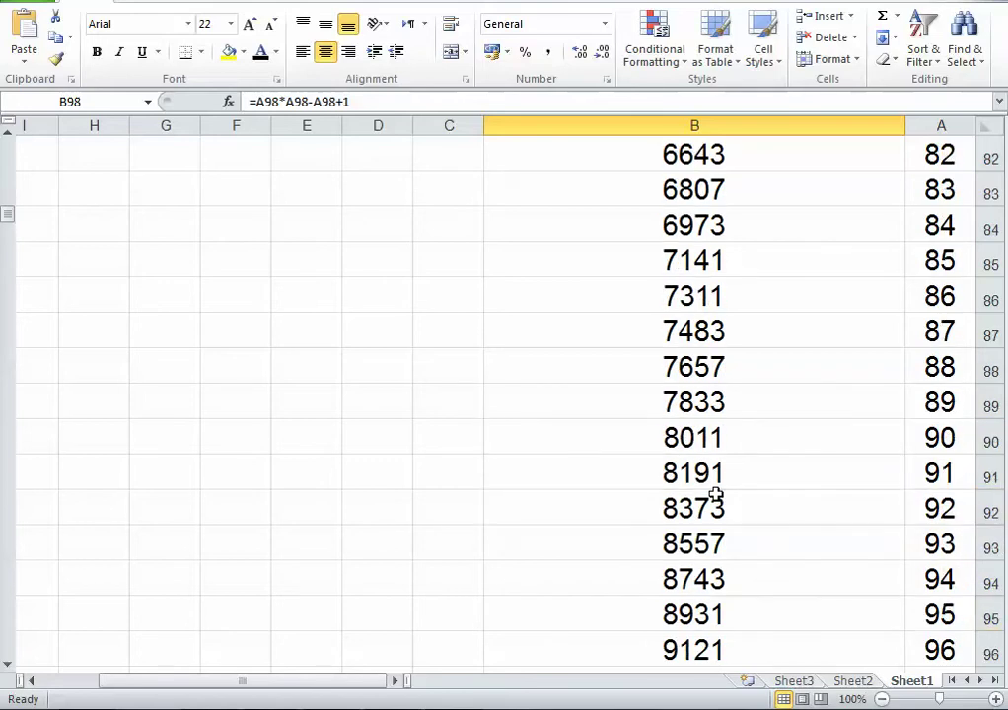
pyautogui.scroll(-4, 715, 493)
pyautogui.scroll(-2, 715, 493)
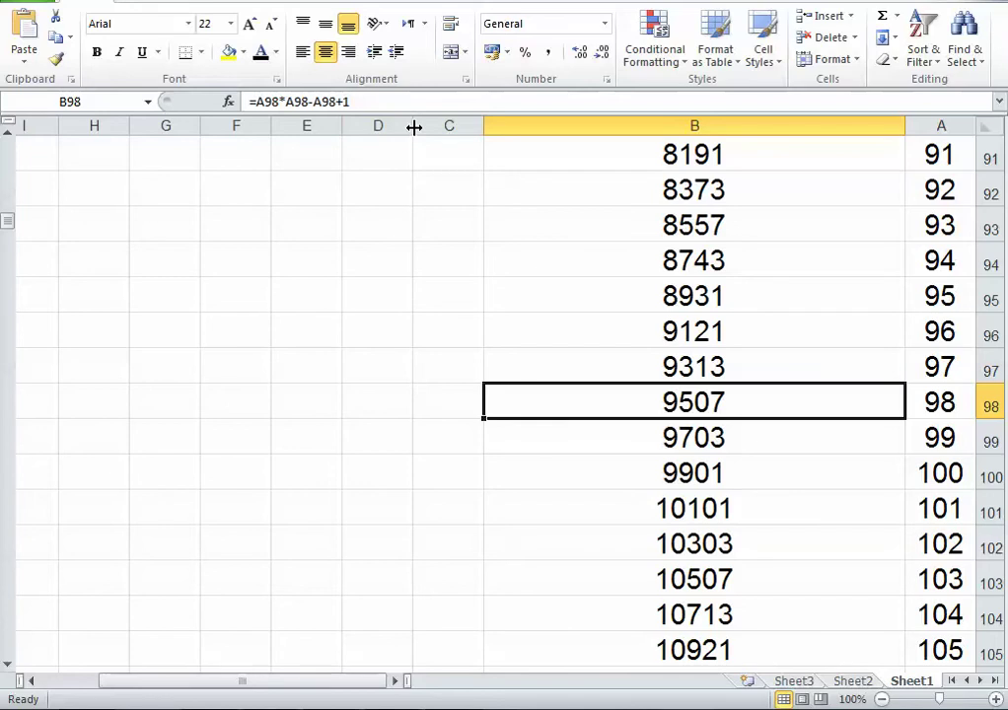
# Widen column C to about two and a half times its width and enter the formula =A1*A1 in cell C1
pyautogui.moveTo(414, 127); pyautogui.dragTo(303, 155)
pyautogui.scroll(5, 473, 257)
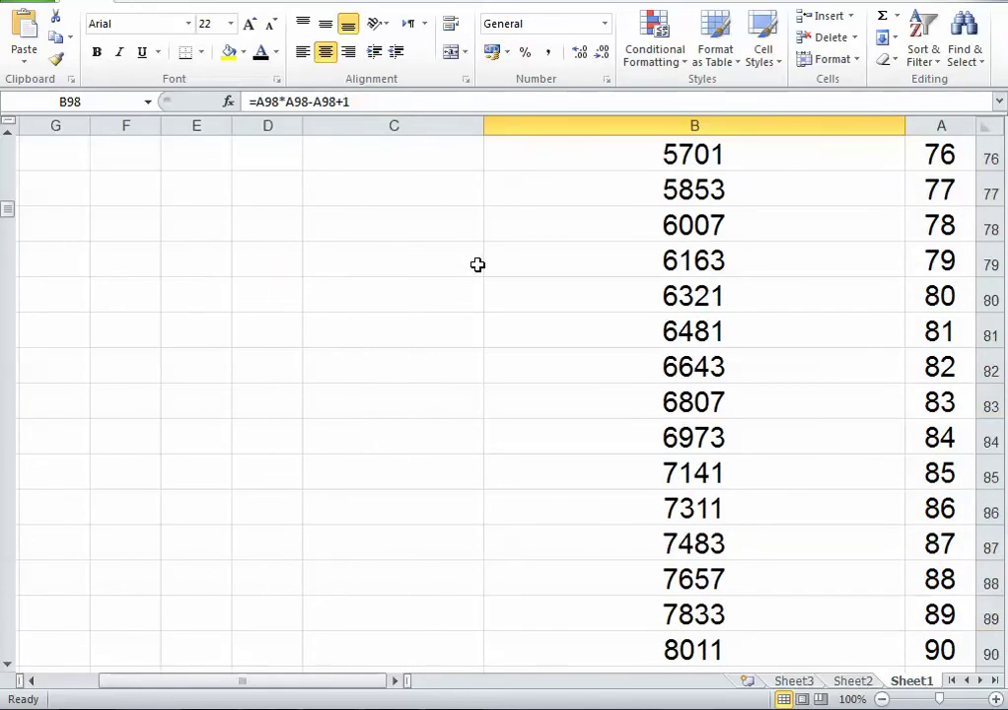
pyautogui.scroll(20, 478, 264)
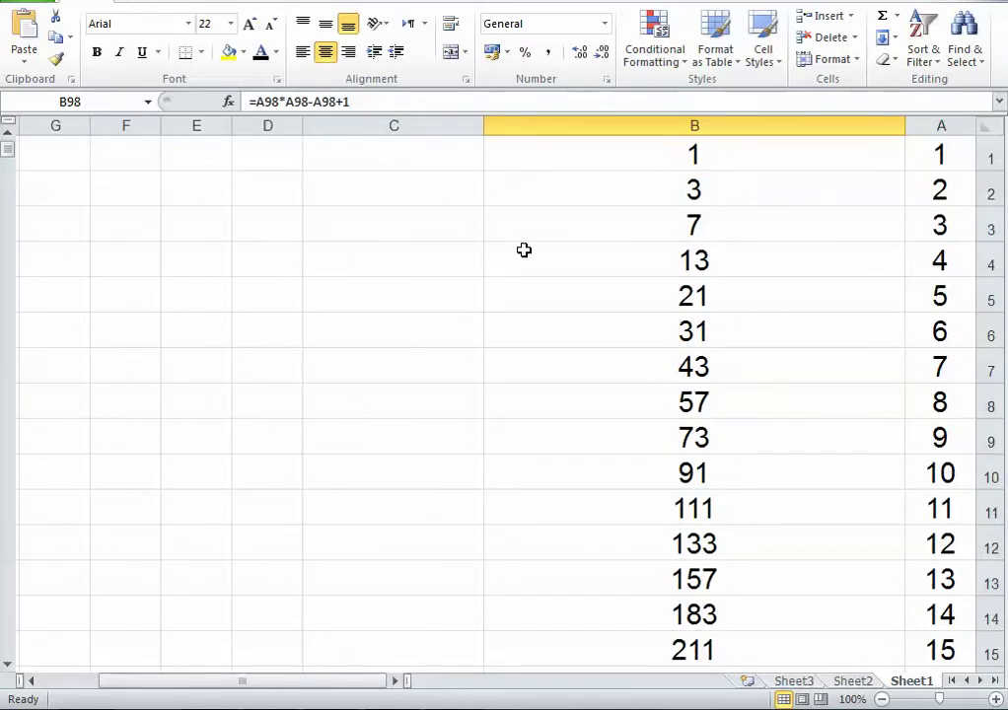
pyautogui.click(369, 153)
pyautogui.doubleClick(371, 153)
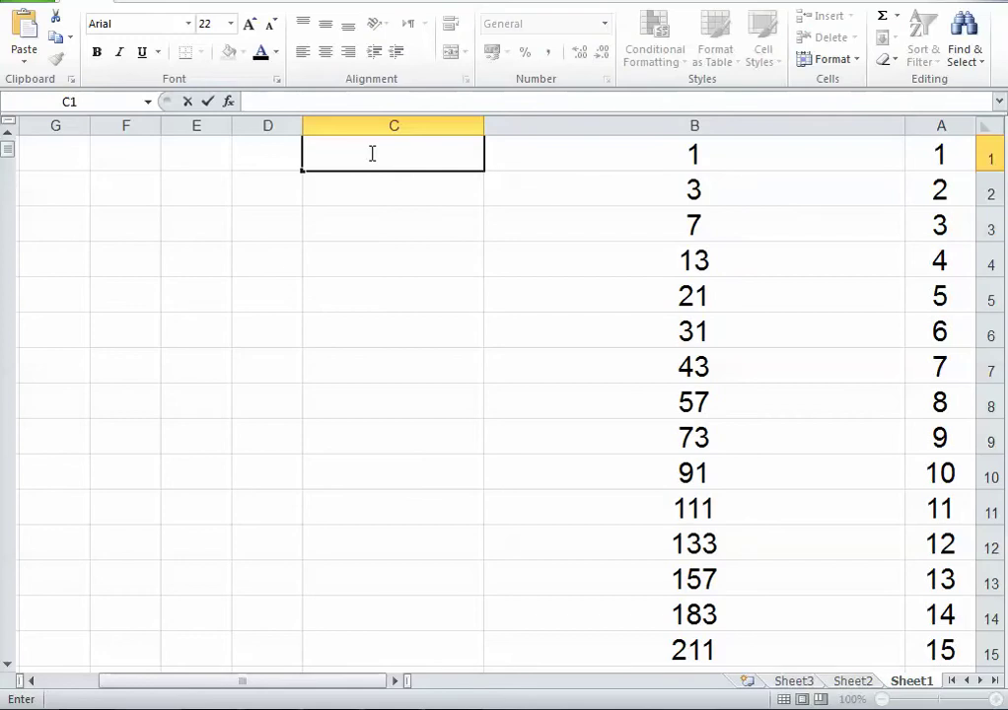
pyautogui.write('=')
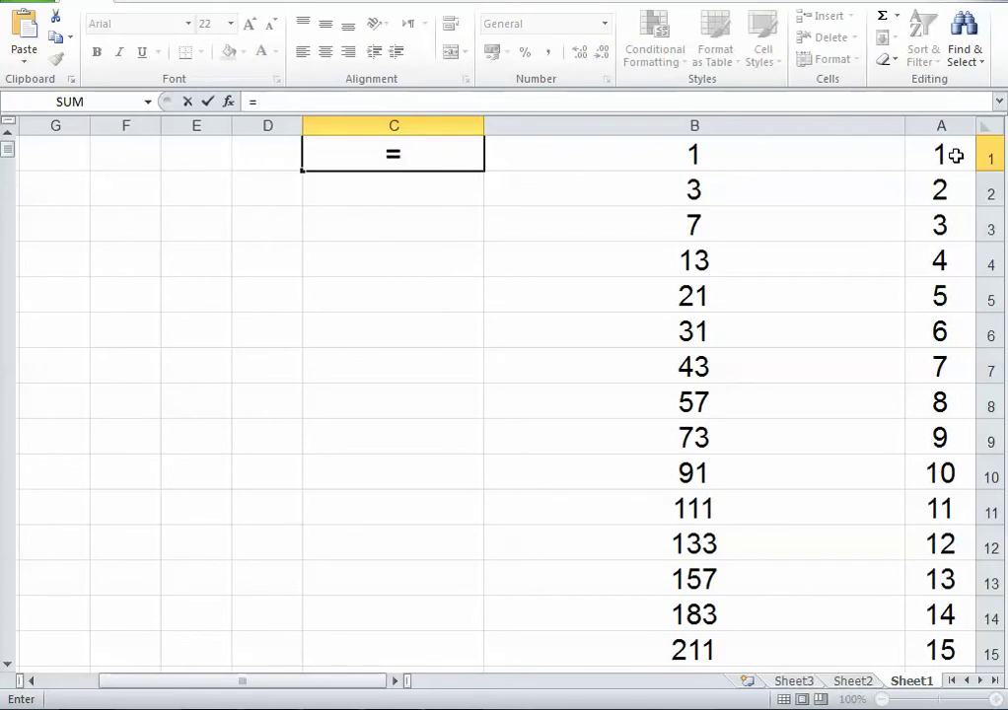
pyautogui.click(956, 155)
pyautogui.write('*')
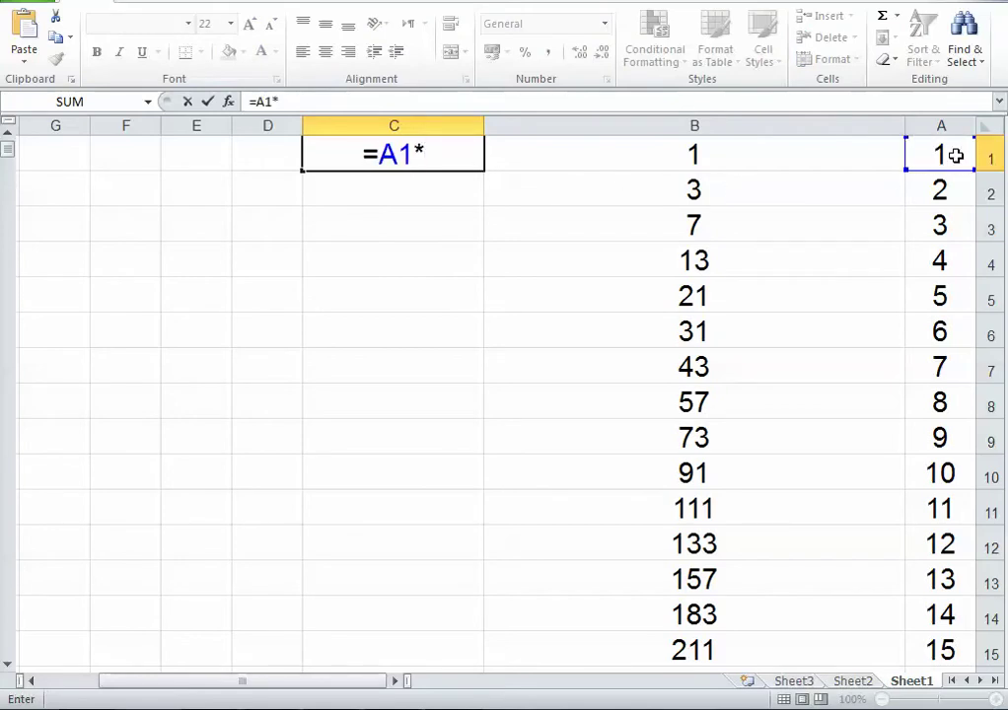
pyautogui.click(956, 155)
pyautogui.press('Return')
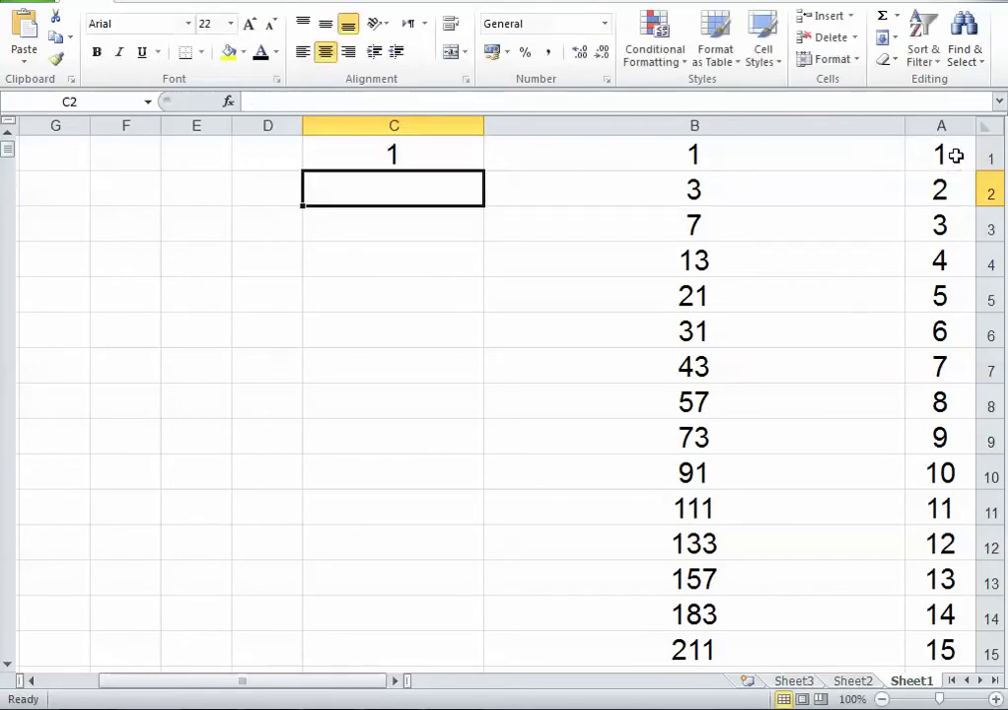
# Fill the squares formula in C1 down column C through row 321 and return to the start of the sheet
pyautogui.click(322, 161)
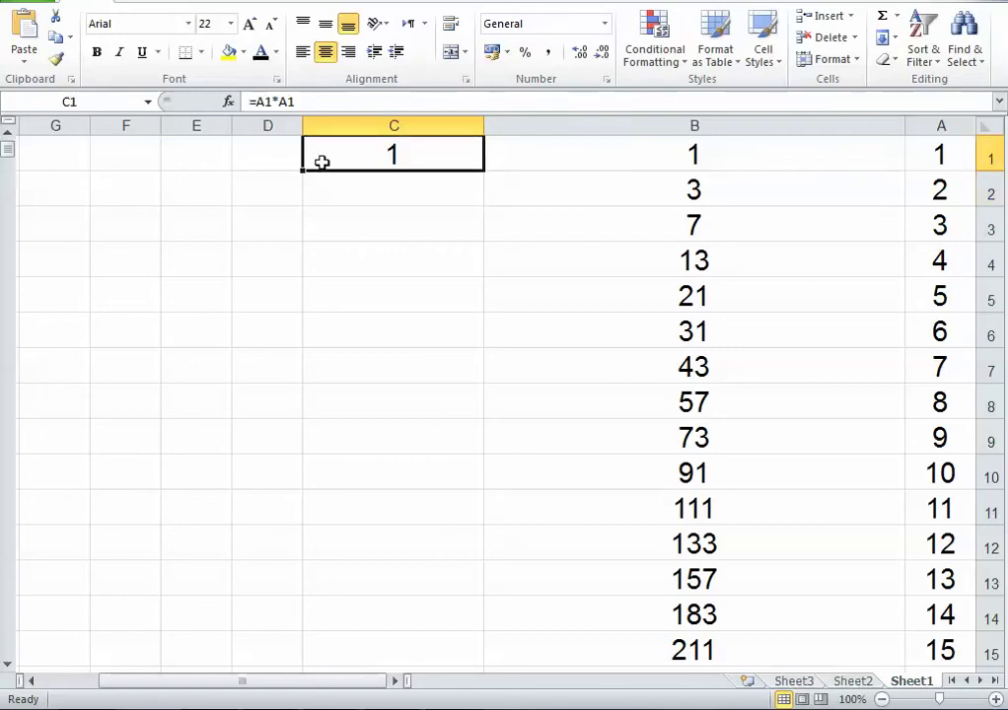
pyautogui.moveTo(304, 171); pyautogui.dragTo(297, 695)
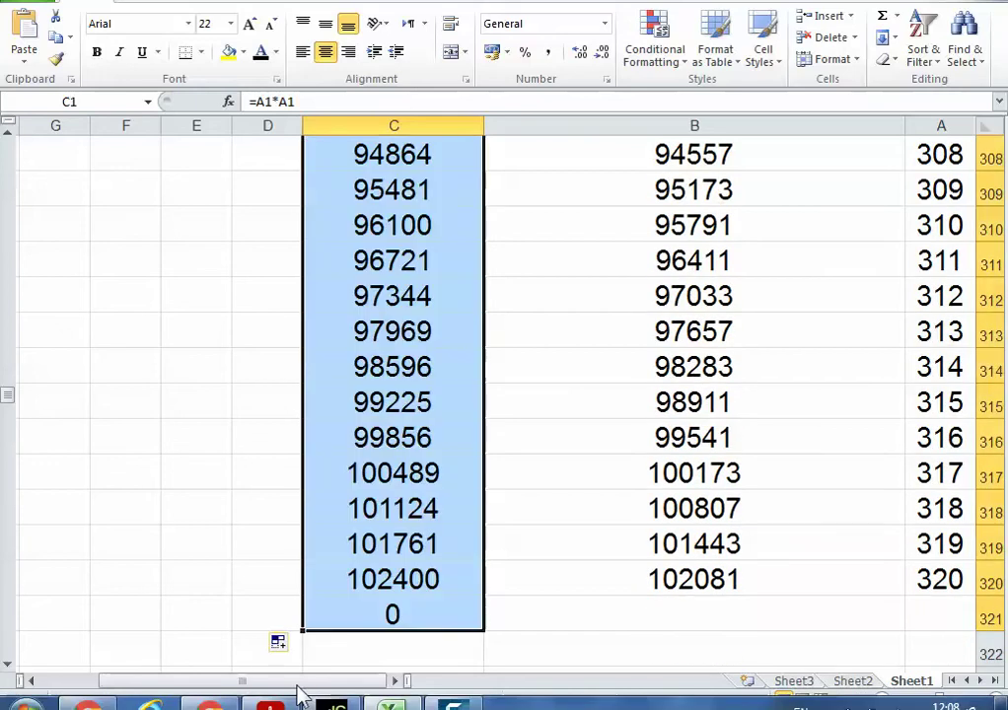
pyautogui.moveTo(11, 402); pyautogui.dragTo(9, 138)
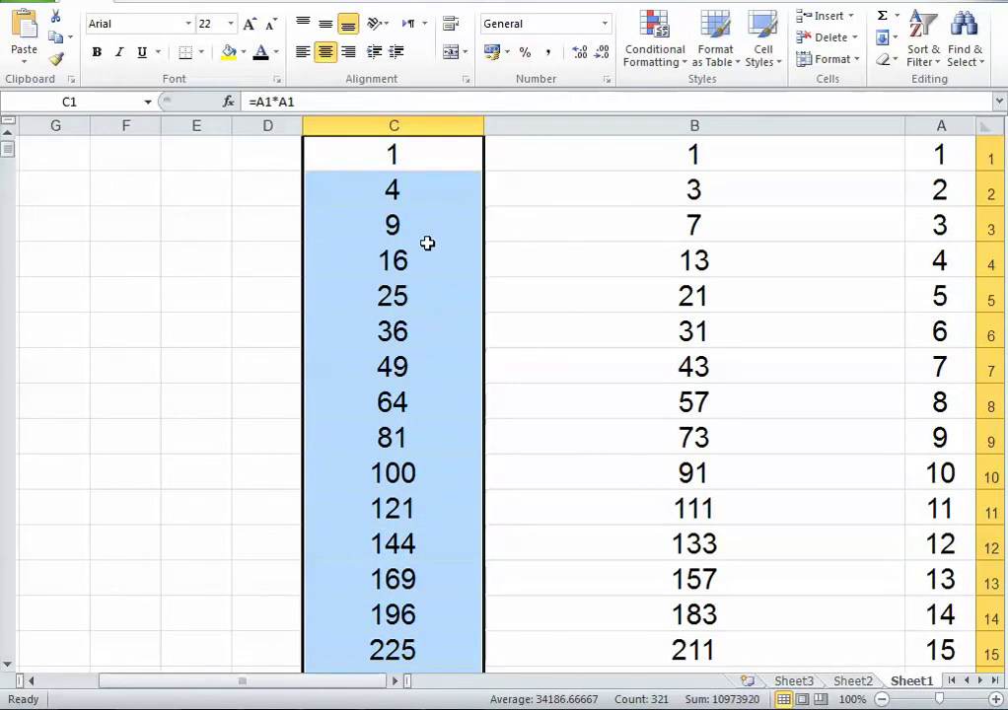
# Check the square numbers in column C one by one, from cell C1 to C11
pyautogui.click(401, 164)
pyautogui.click(405, 190)
pyautogui.click(405, 228)
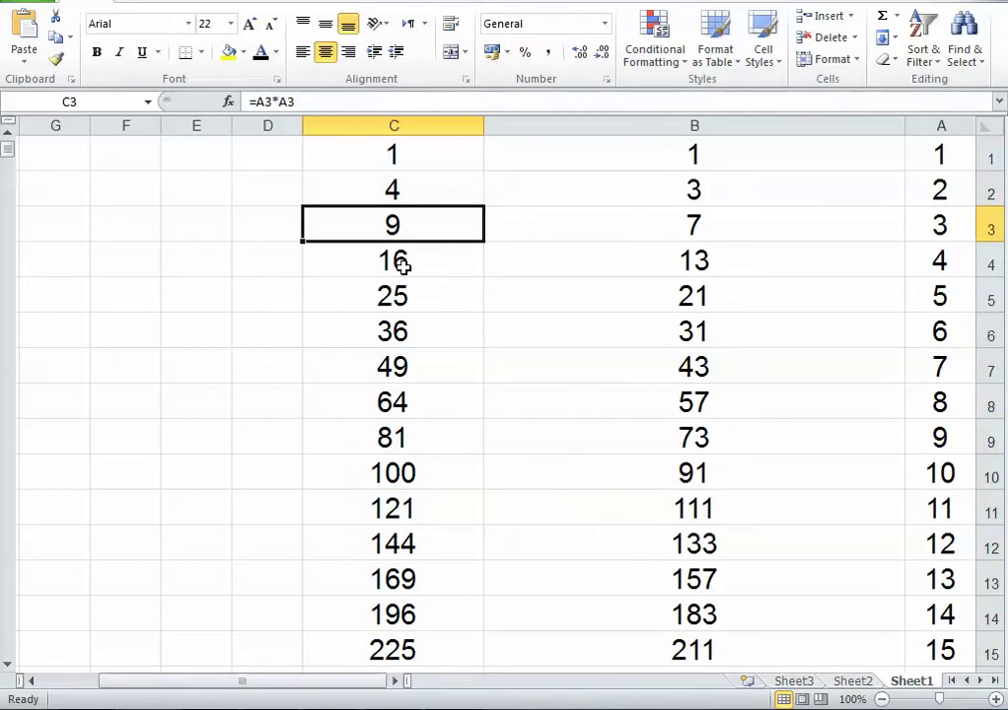
pyautogui.click(404, 262)
pyautogui.click(406, 294)
pyautogui.click(399, 340)
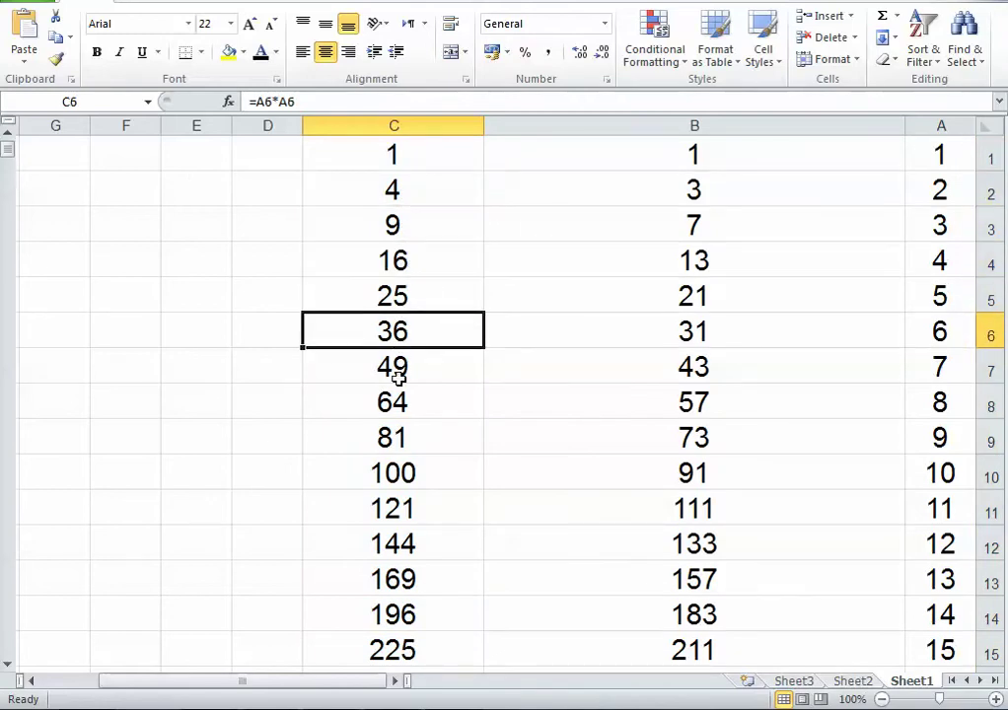
pyautogui.click(405, 376)
pyautogui.click(400, 416)
pyautogui.click(401, 439)
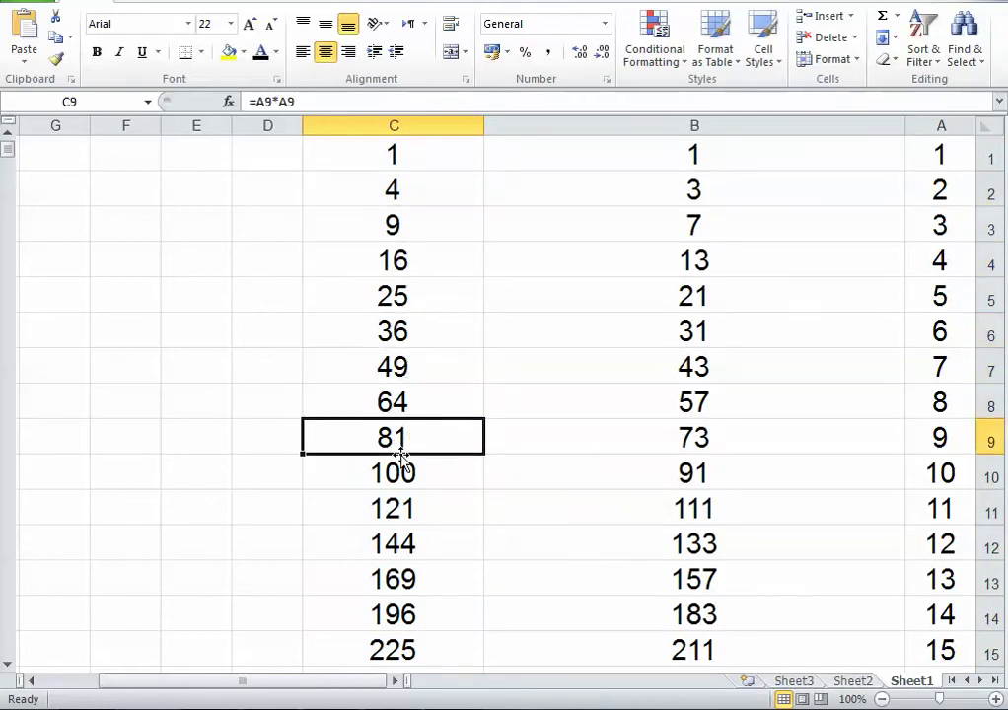
pyautogui.click(401, 473)
pyautogui.click(401, 509)
# Compare the squares in column C with the Hogben numbers in column B down to about row 60
pyautogui.scroll(-2, 409, 399)
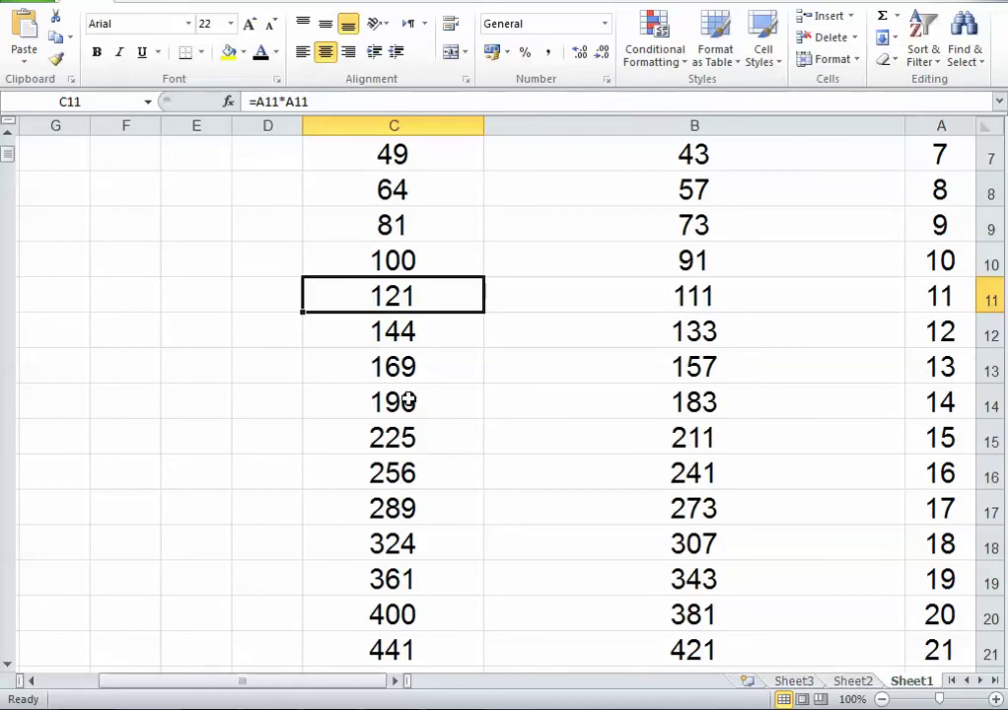
pyautogui.scroll(-6, 423, 379)
pyautogui.scroll(-9, 423, 378)
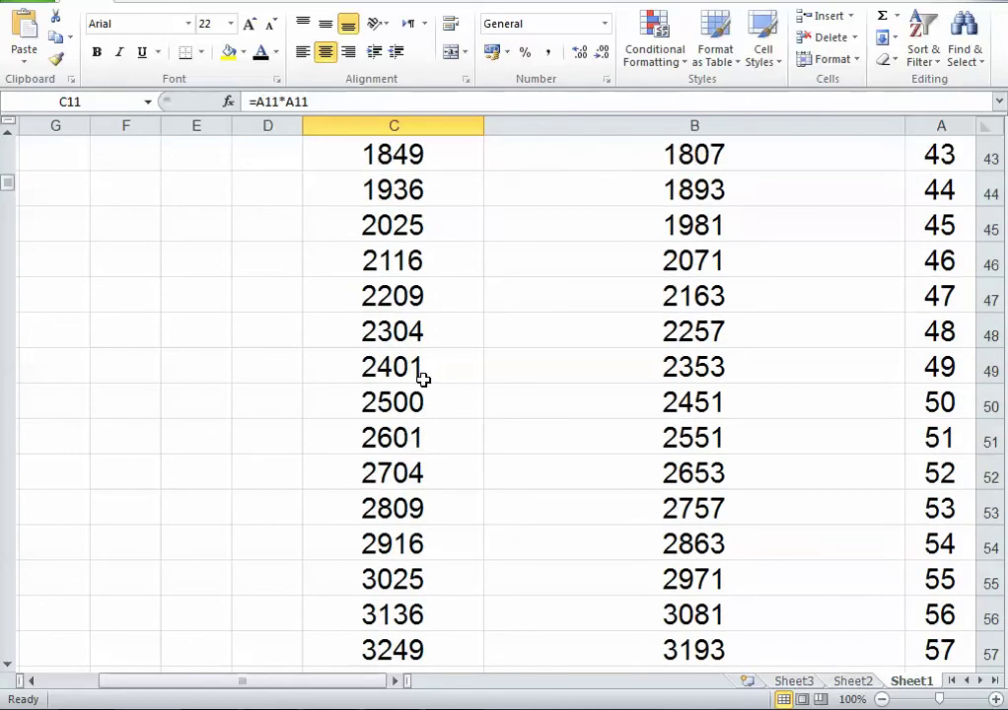
pyautogui.scroll(9, 423, 379)
pyautogui.scroll(7, 423, 378)
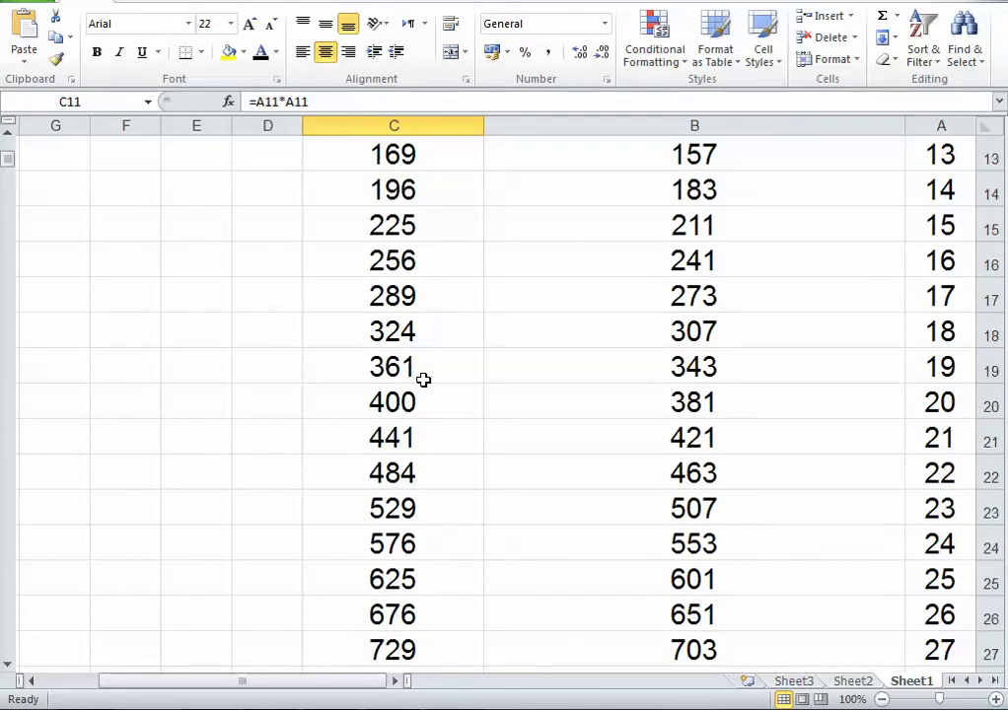
pyautogui.scroll(-12, 423, 378)
pyautogui.scroll(-9, 423, 379)
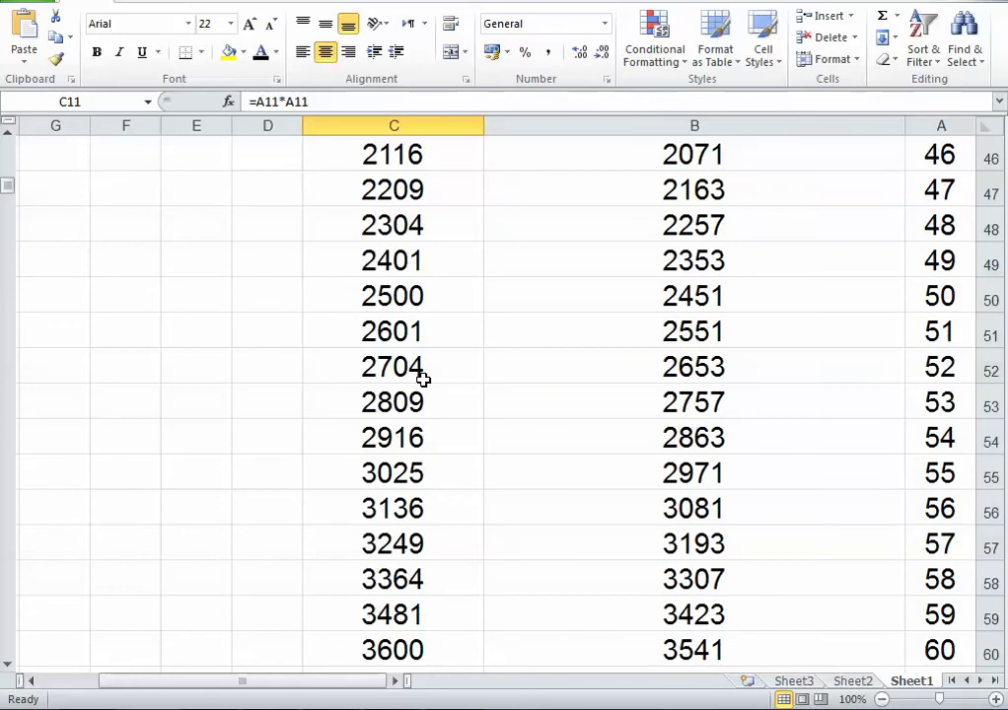
pyautogui.scroll(20, 423, 379)
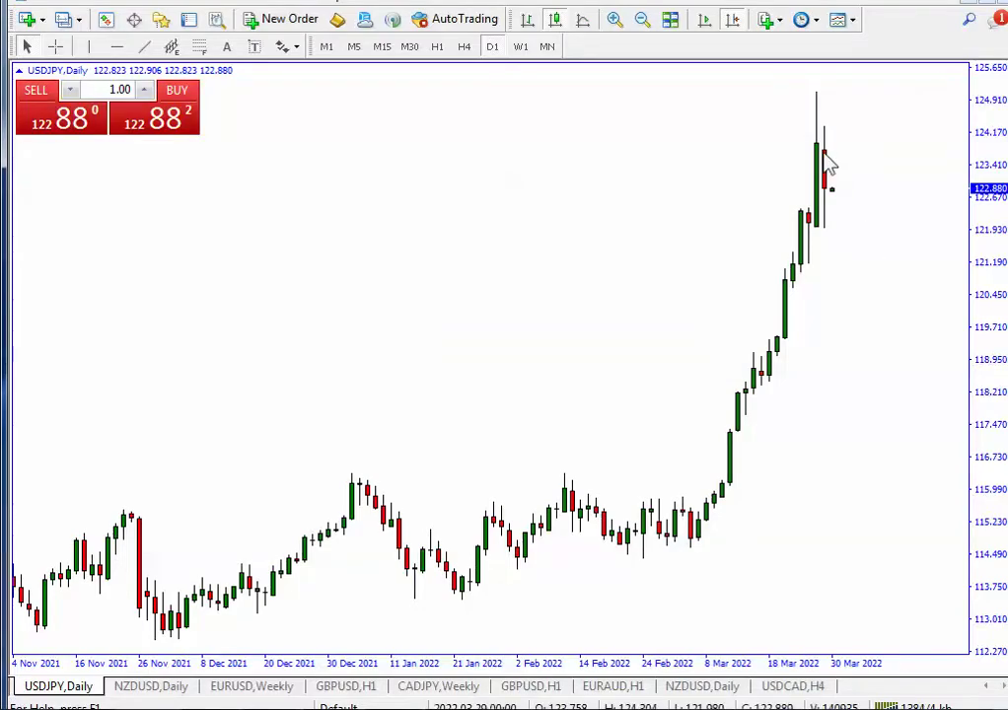
# Switch to the MetaTrader USDJPY daily chart and examine the 28 March 2022 candle and the candles around 30 November 2021
pyautogui.moveTo(820, 155)
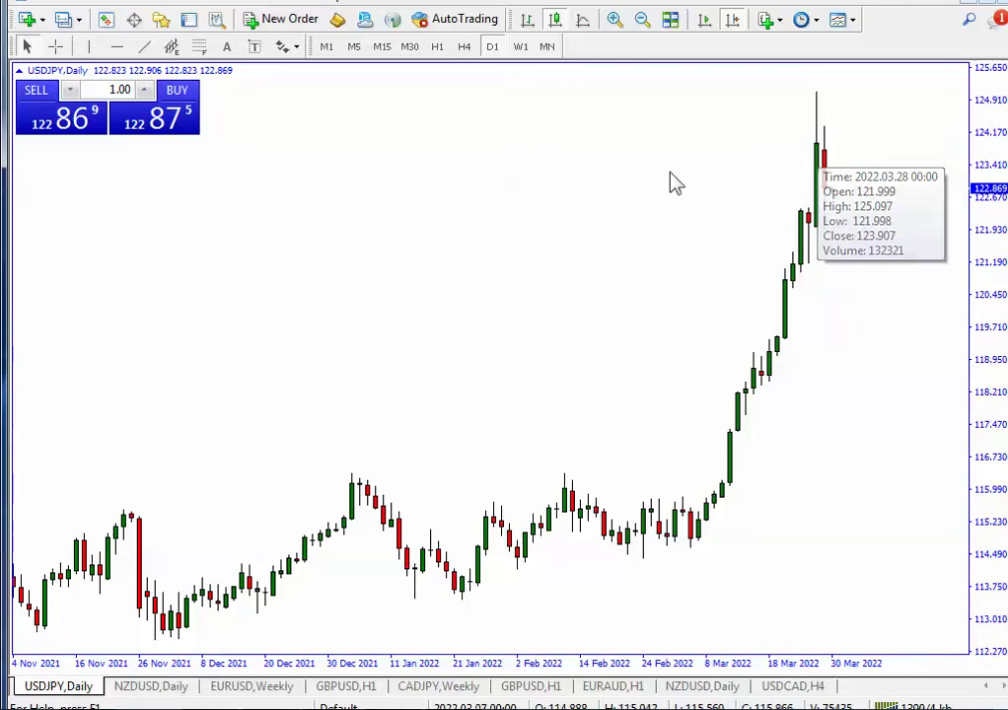
pyautogui.scroll(3, 544, 315)
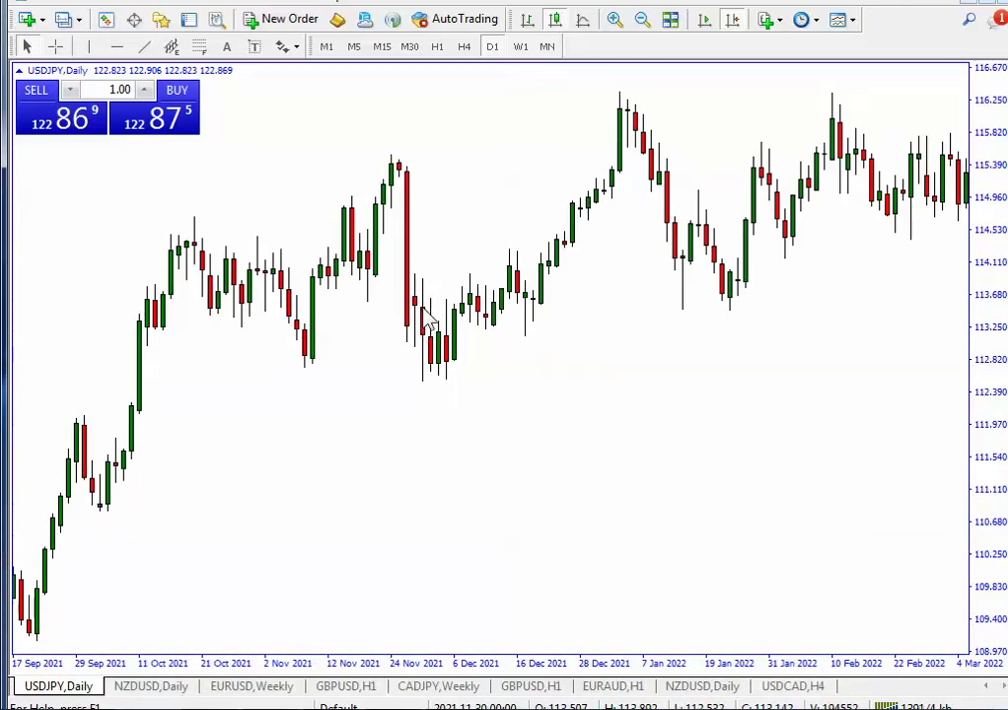
pyautogui.moveTo(426, 342)
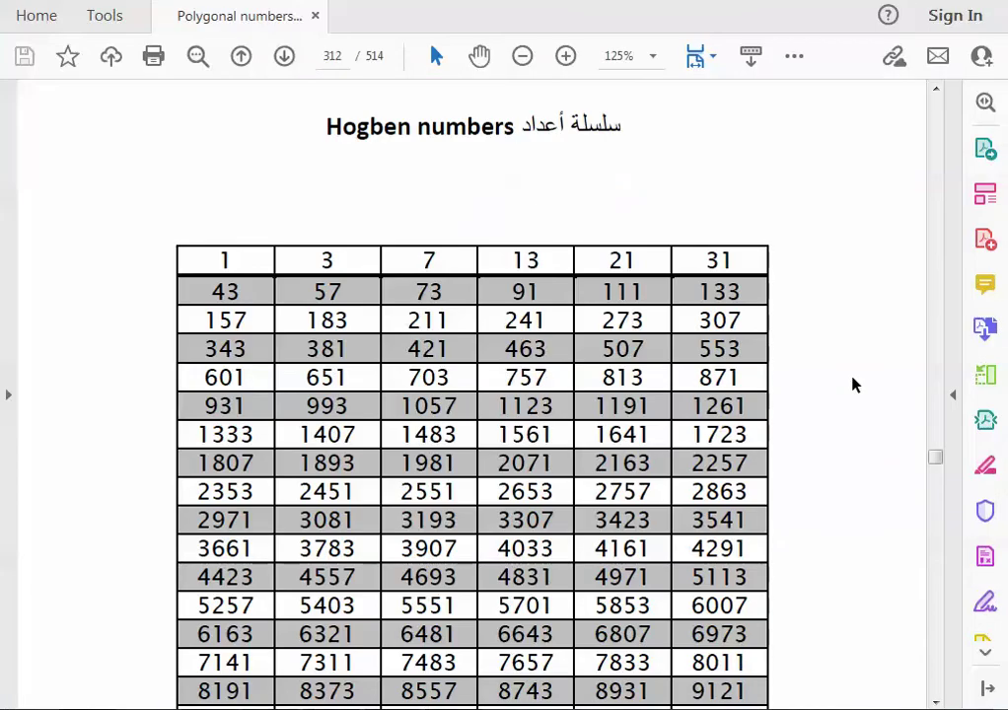
# Switch to the Polygonal numbers PDF, review the Hogben numbers table on page 312 and try the links on 11131 and 11343
pyautogui.scroll(-4, 854, 384)
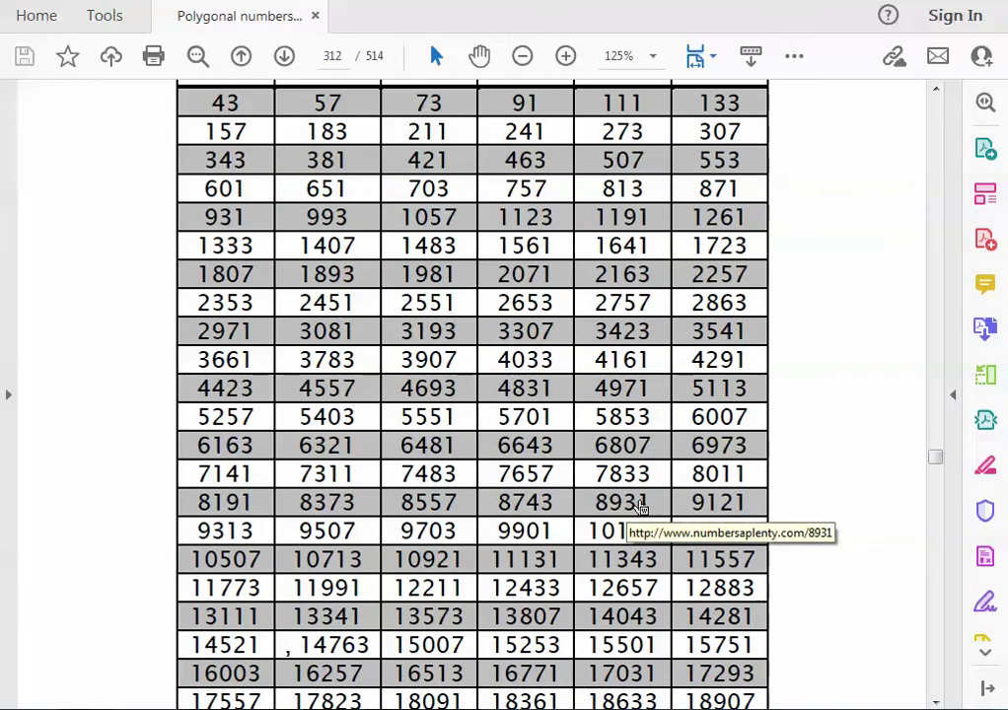
pyautogui.scroll(-1, 639, 505)
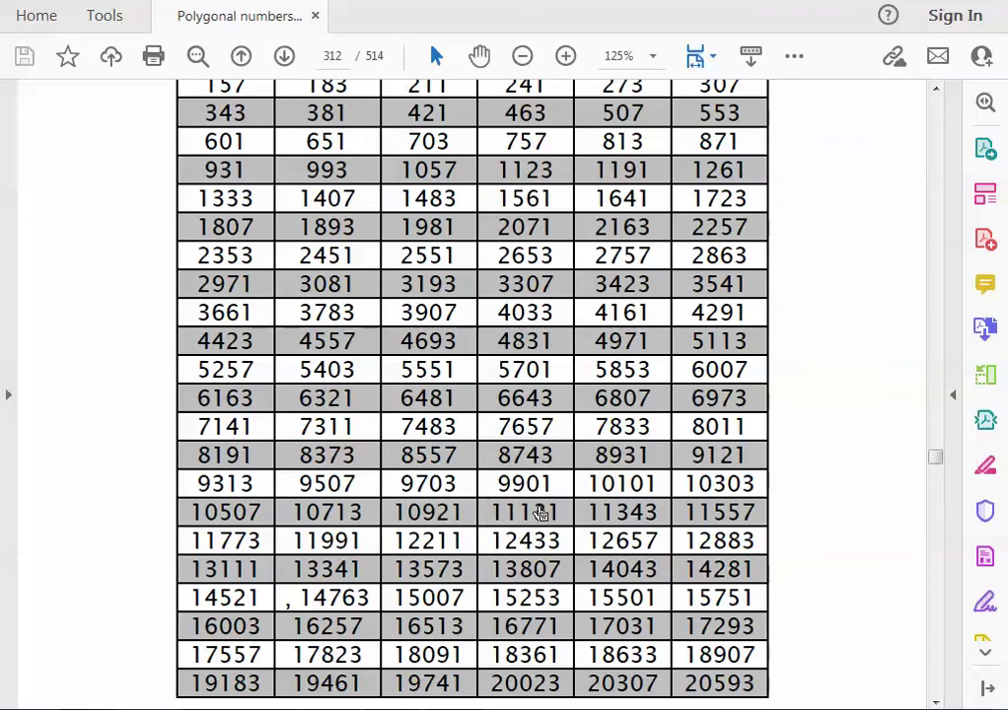
pyautogui.click(523, 513)
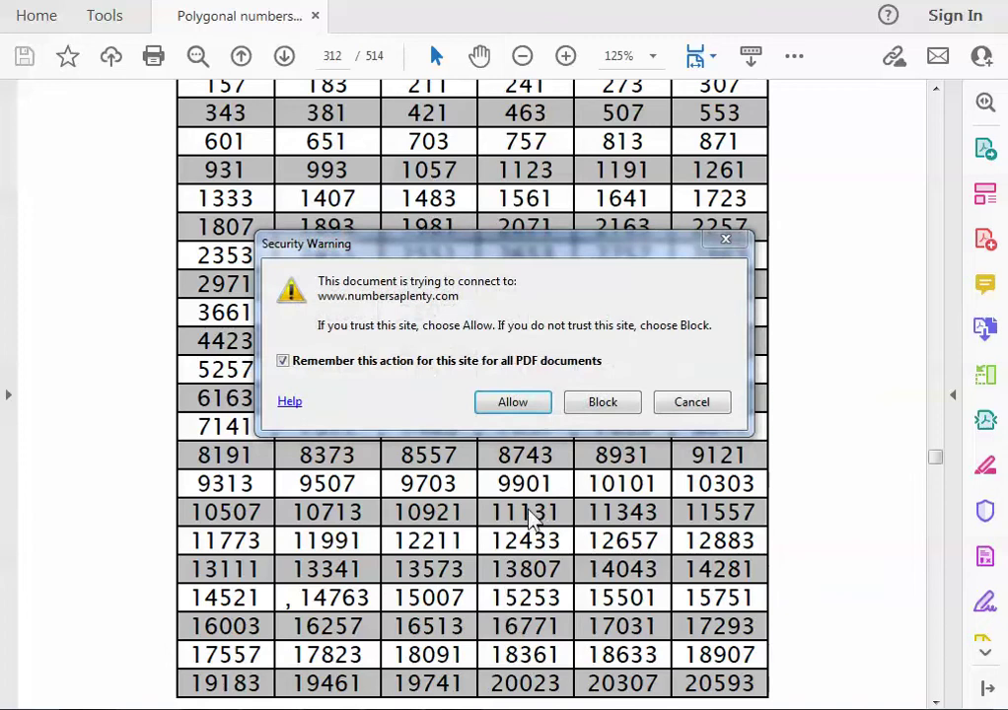
pyautogui.click(744, 247)
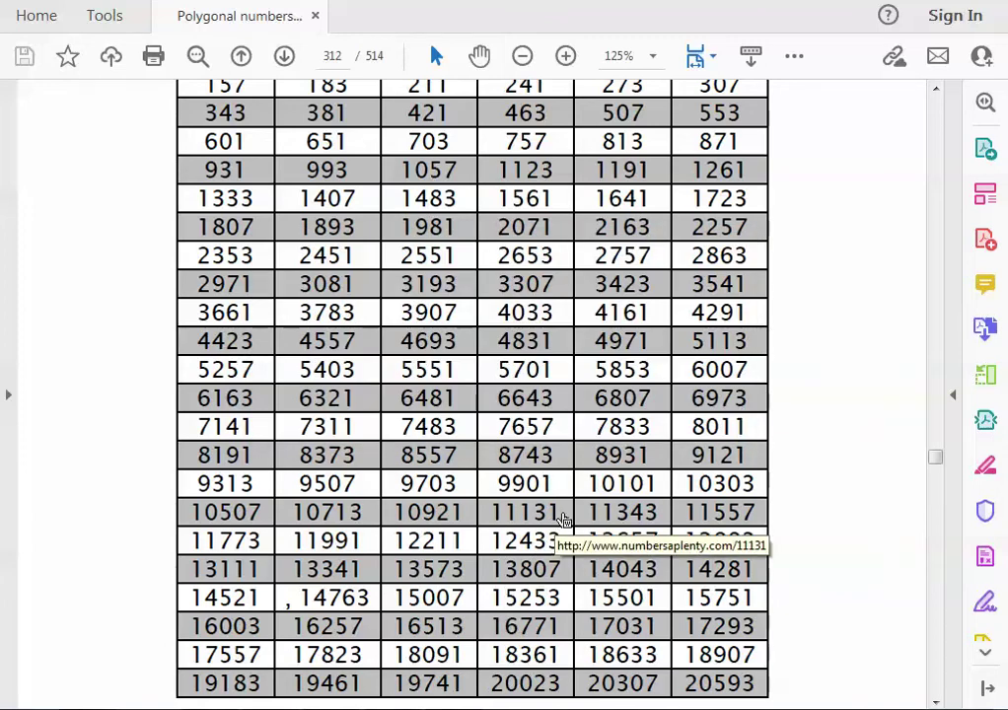
pyautogui.click(640, 512)
pyautogui.click(702, 402)
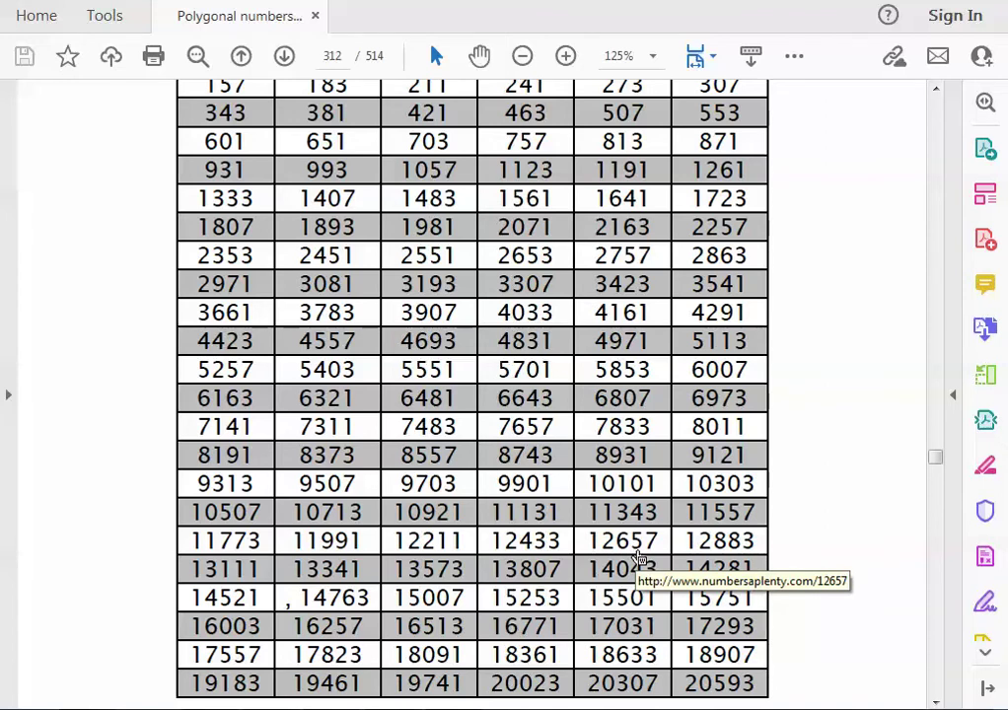
# Go to page 219 of the PDF and look through the table of square numbers
pyautogui.moveTo(935, 456); pyautogui.dragTo(900, 353)
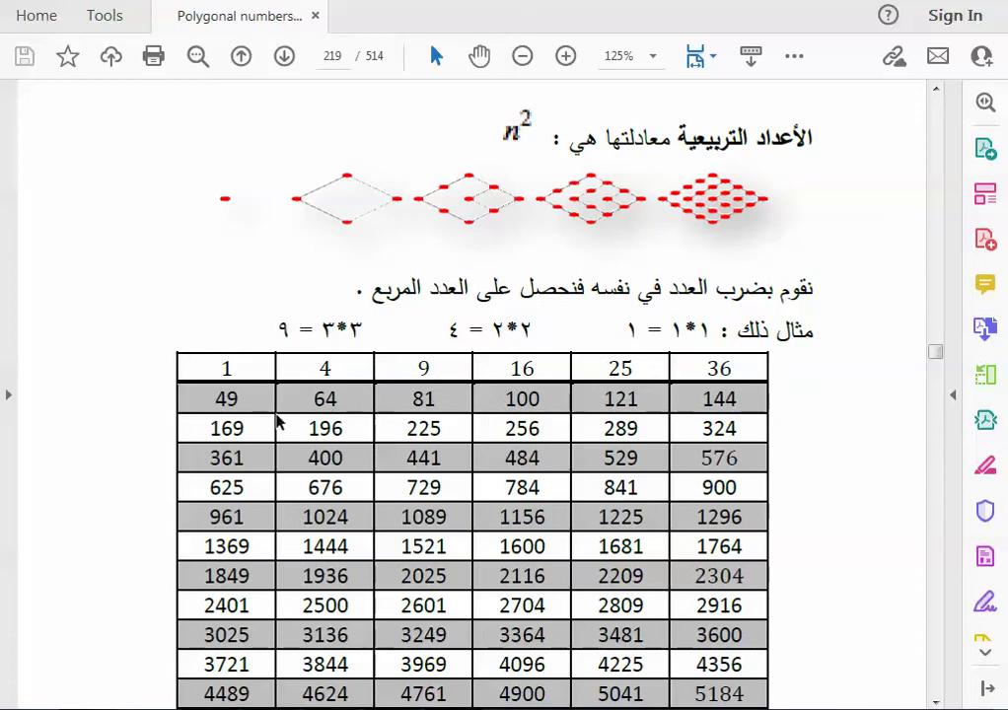
pyautogui.scroll(-1, 315, 415)
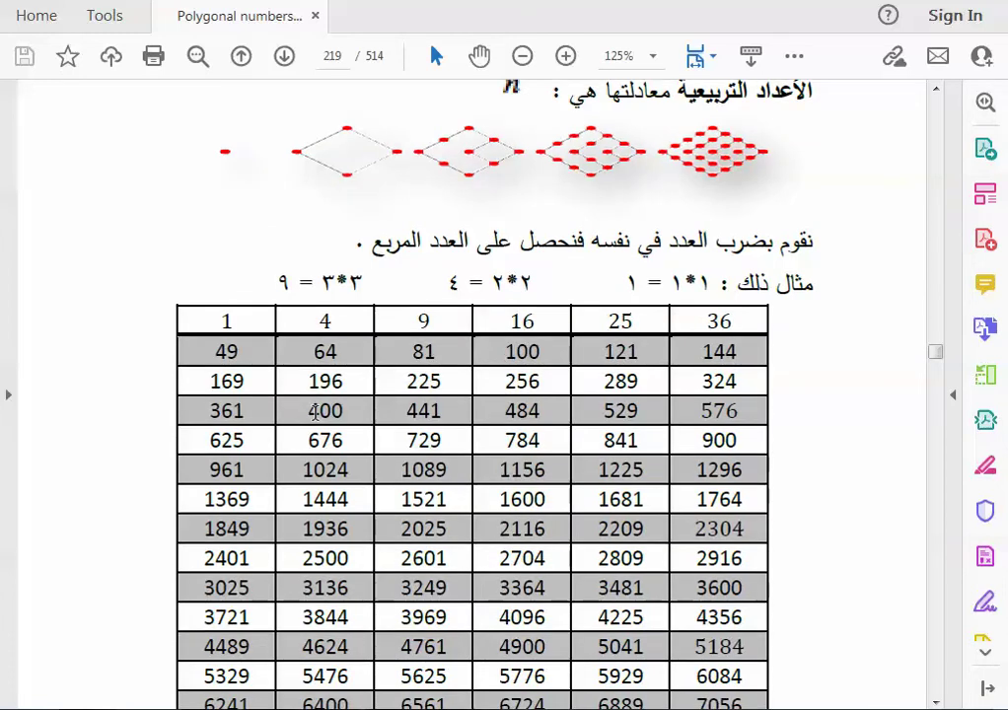
pyautogui.scroll(-6, 315, 414)
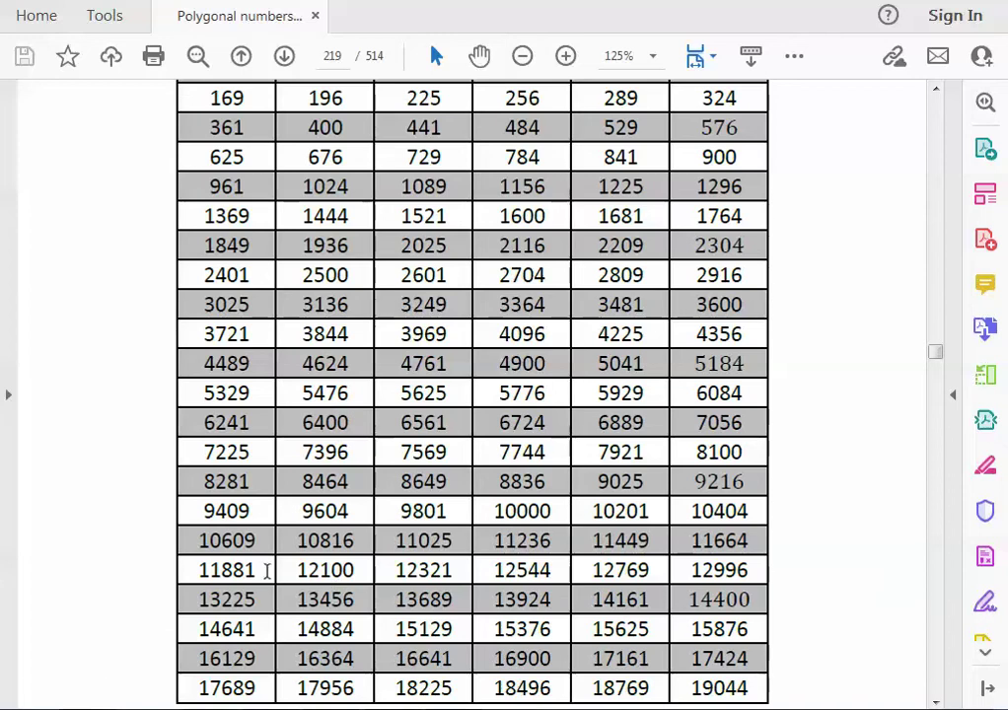
# Mark the square numbers from 11236 to 12769 one after another in the page 219 table to examine them
pyautogui.doubleClick(508, 542)
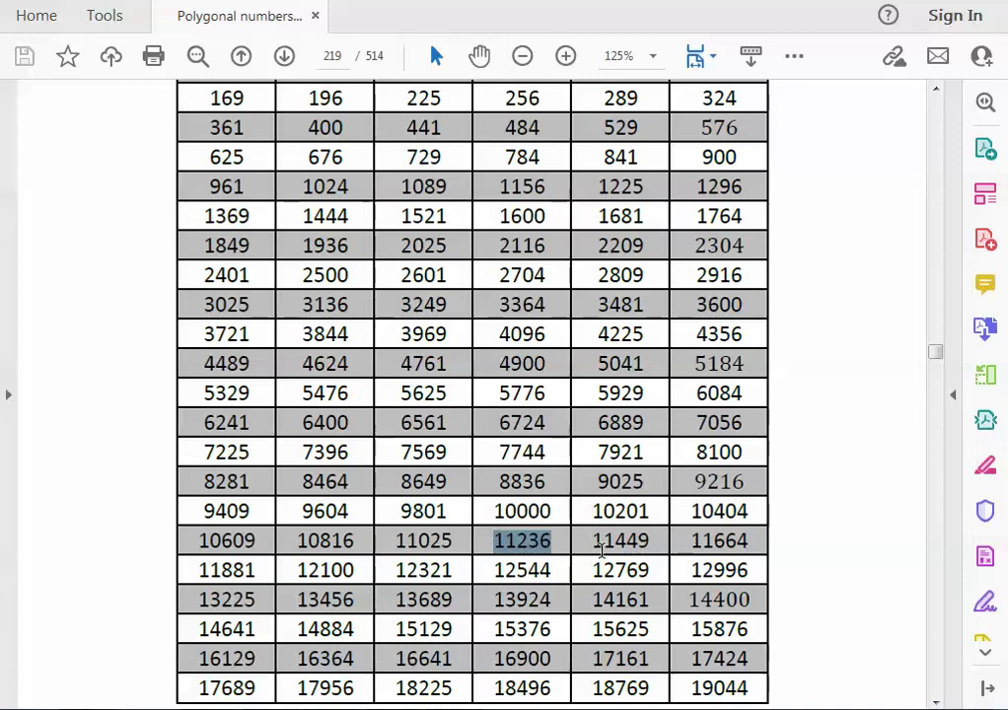
pyautogui.doubleClick(597, 541)
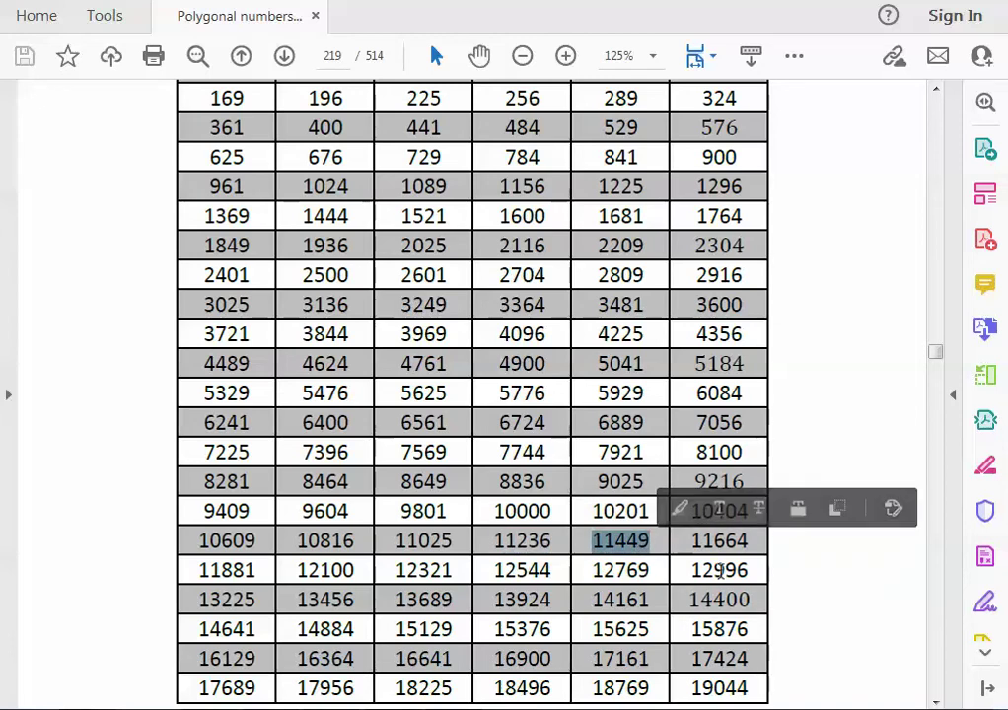
pyautogui.doubleClick(703, 544)
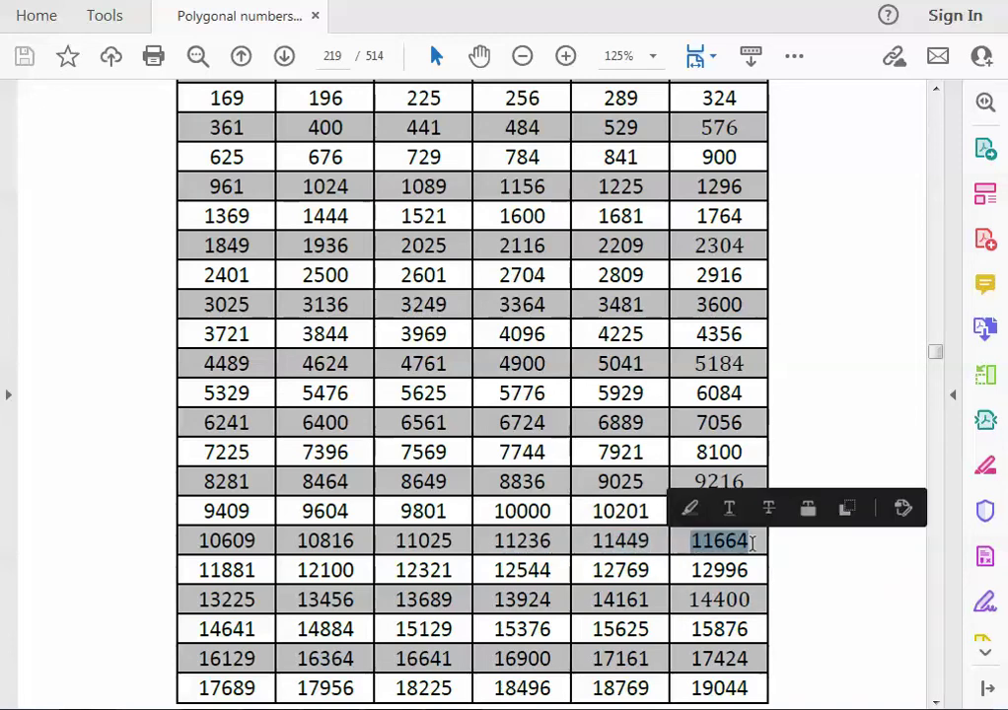
pyautogui.doubleClick(204, 572)
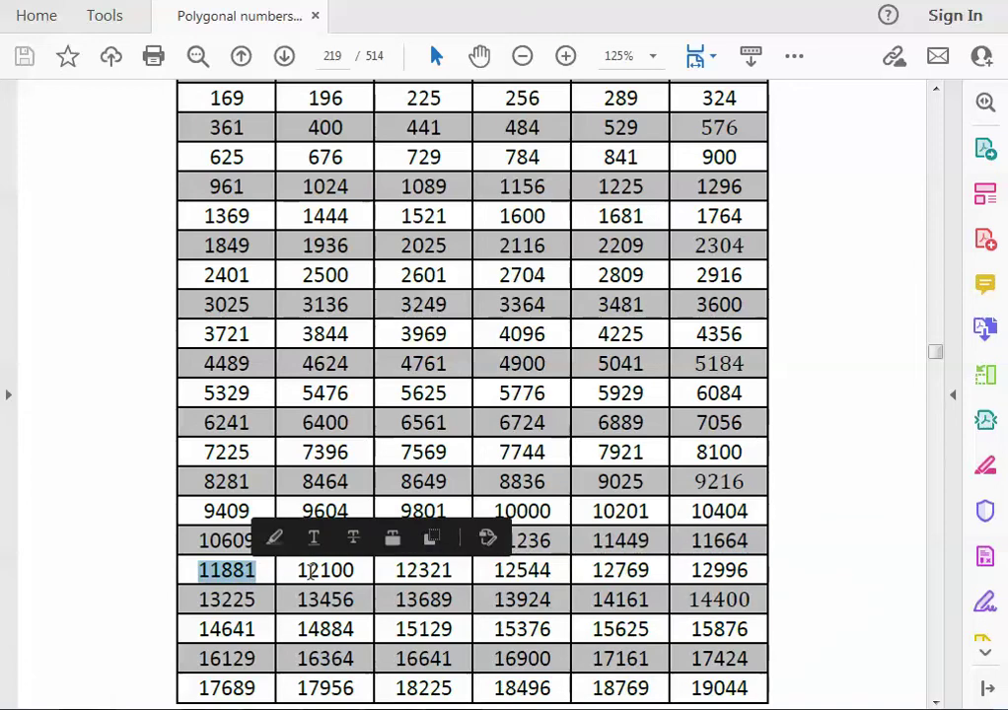
pyautogui.moveTo(298, 572); pyautogui.dragTo(338, 572)
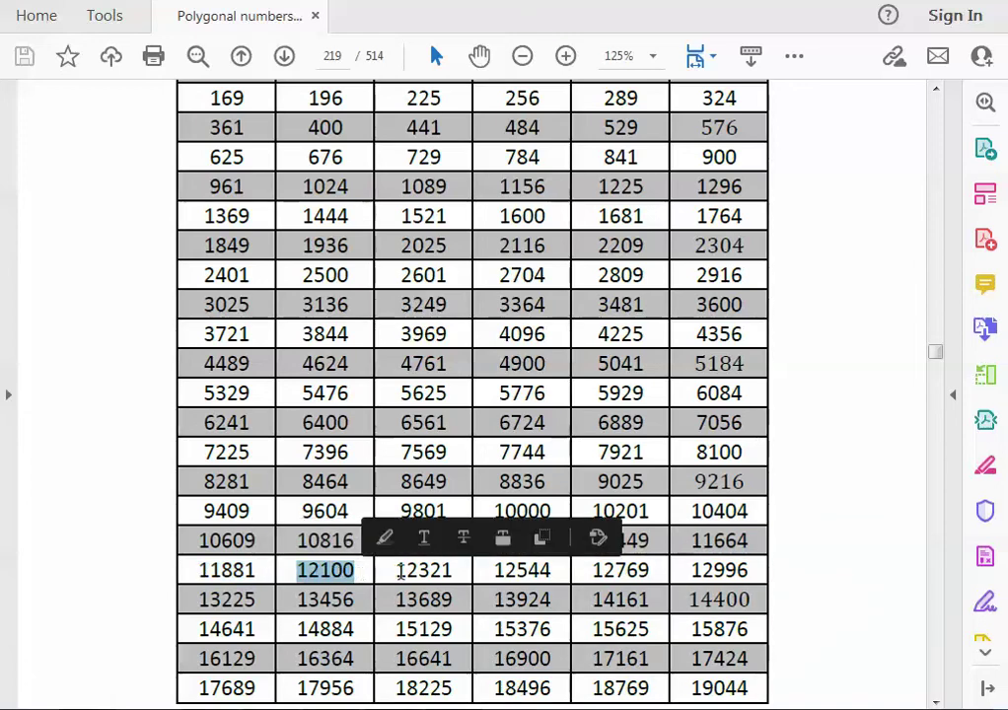
pyautogui.moveTo(396, 572)
pyautogui.mouseDown()
pyautogui.moveTo(472, 587)
pyautogui.moveTo(541, 572)
pyautogui.moveTo(650, 574)
pyautogui.mouseUp()
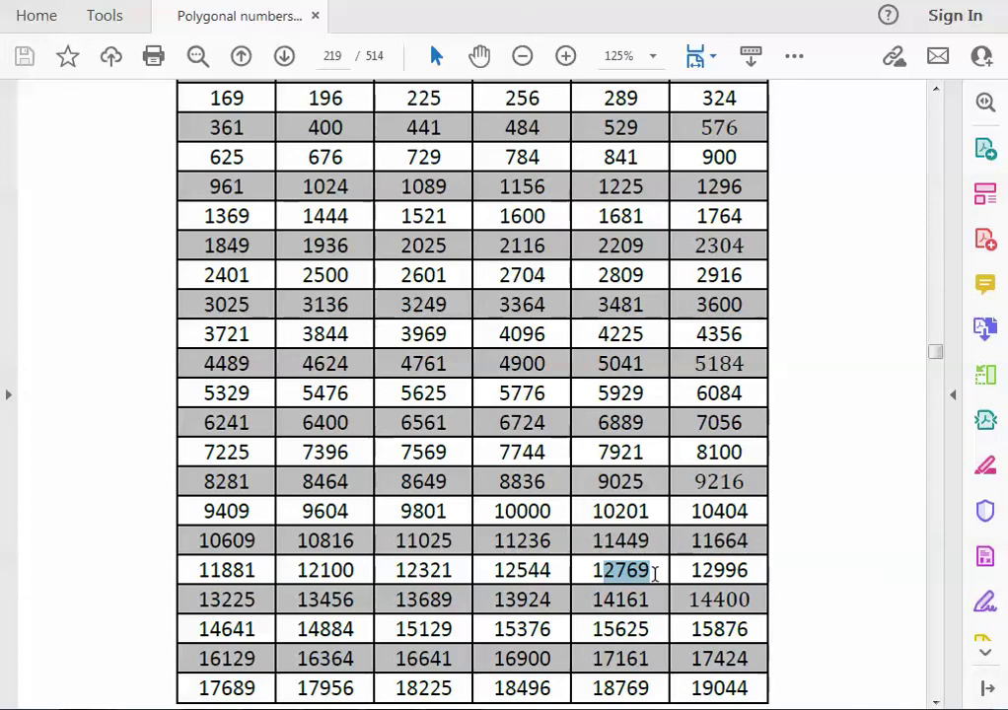
pyautogui.moveTo(592, 571); pyautogui.dragTo(656, 569)
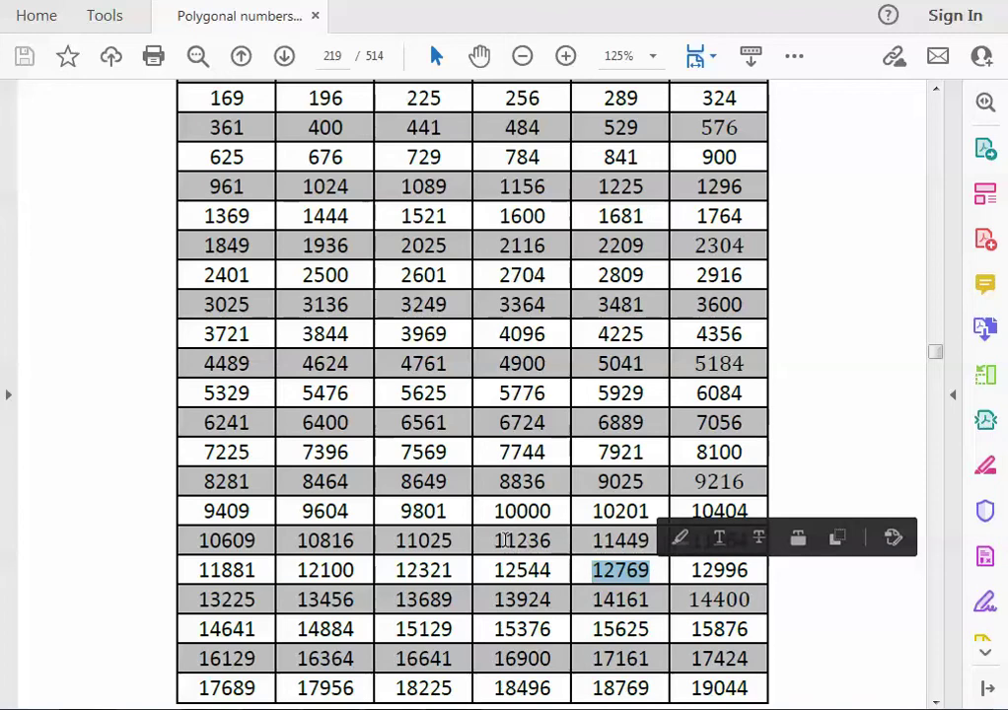
pyautogui.moveTo(494, 540); pyautogui.dragTo(567, 541)
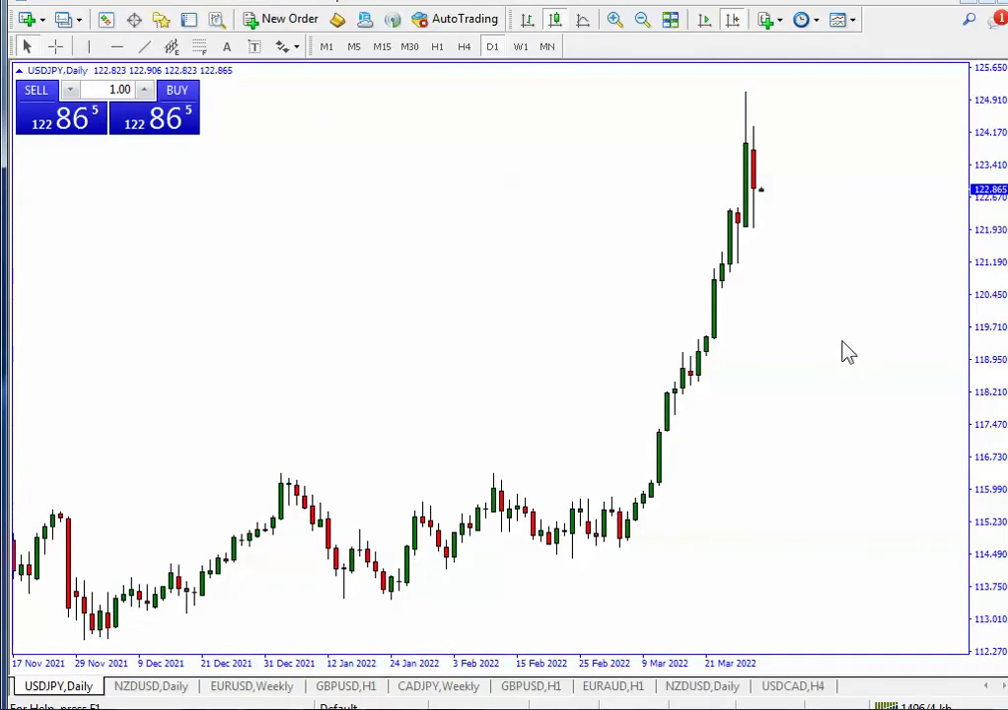
# Switch to the MetaTrader USDJPY daily chart and add a horizontal line with its value set to 127.69
pyautogui.click(116, 46)
pyautogui.click(792, 93)
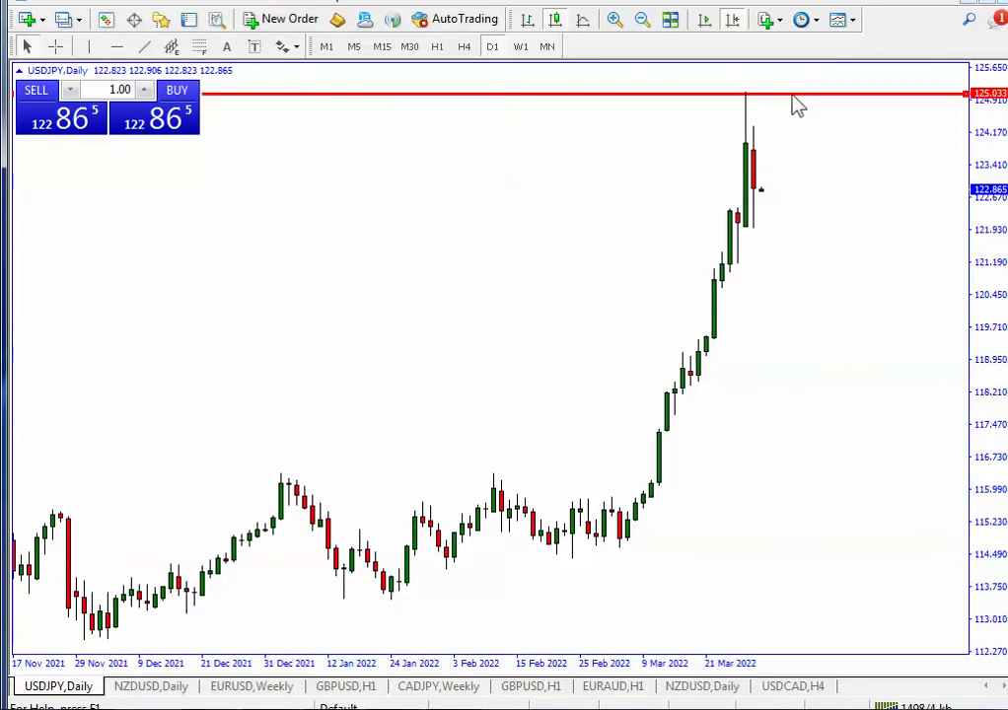
pyautogui.rightClick(792, 96)
pyautogui.click(824, 108)
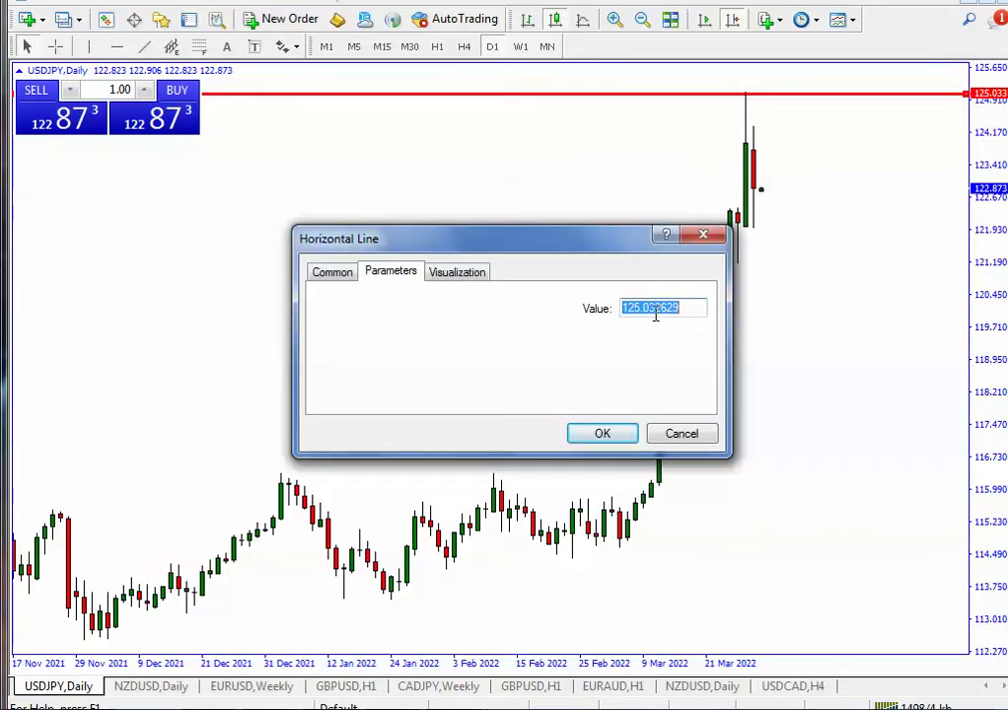
pyautogui.write('12')
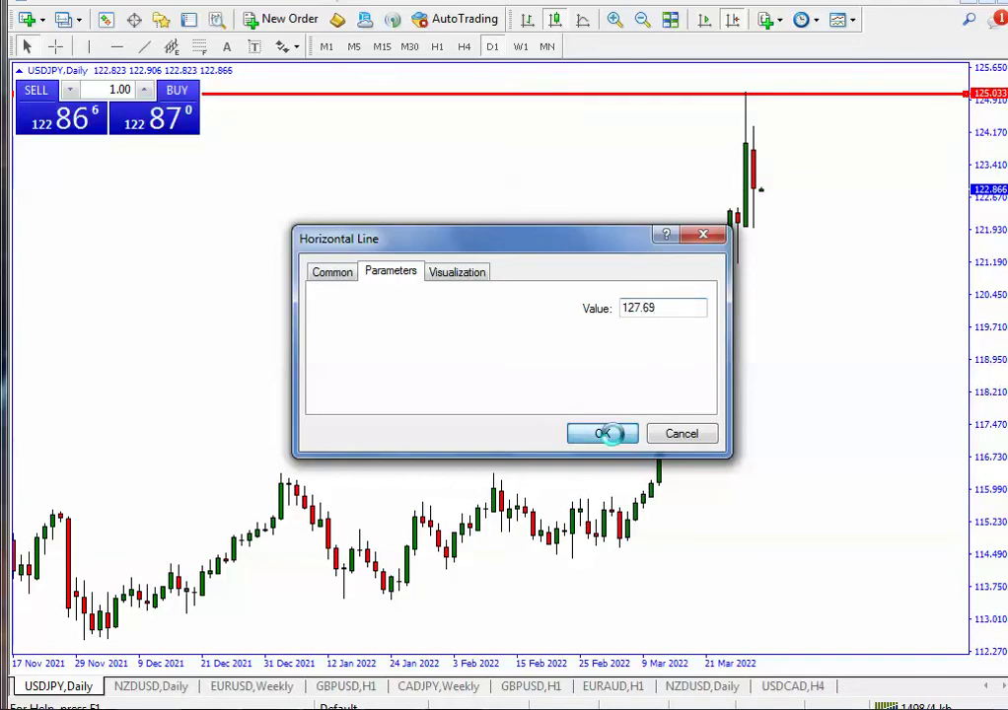
pyautogui.click(602, 433)
pyautogui.moveTo(990, 197); pyautogui.dragTo(1001, 490)
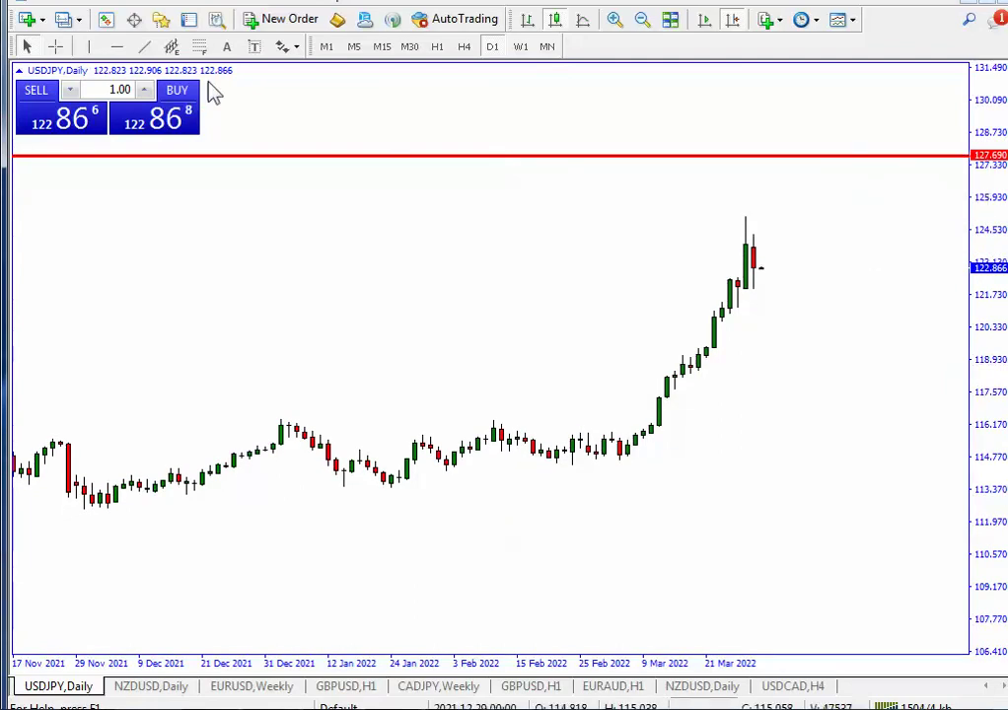
# Add a second horizontal line near the latest high of the chart and set its value to 125.44
pyautogui.click(117, 47)
pyautogui.click(789, 219)
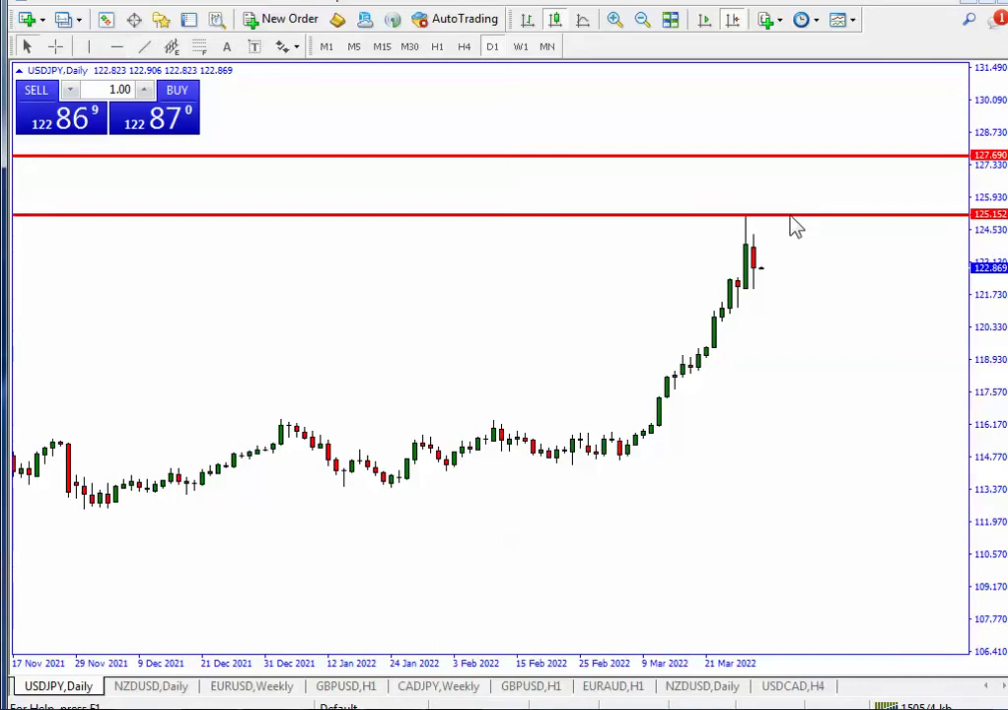
pyautogui.rightClick(797, 227)
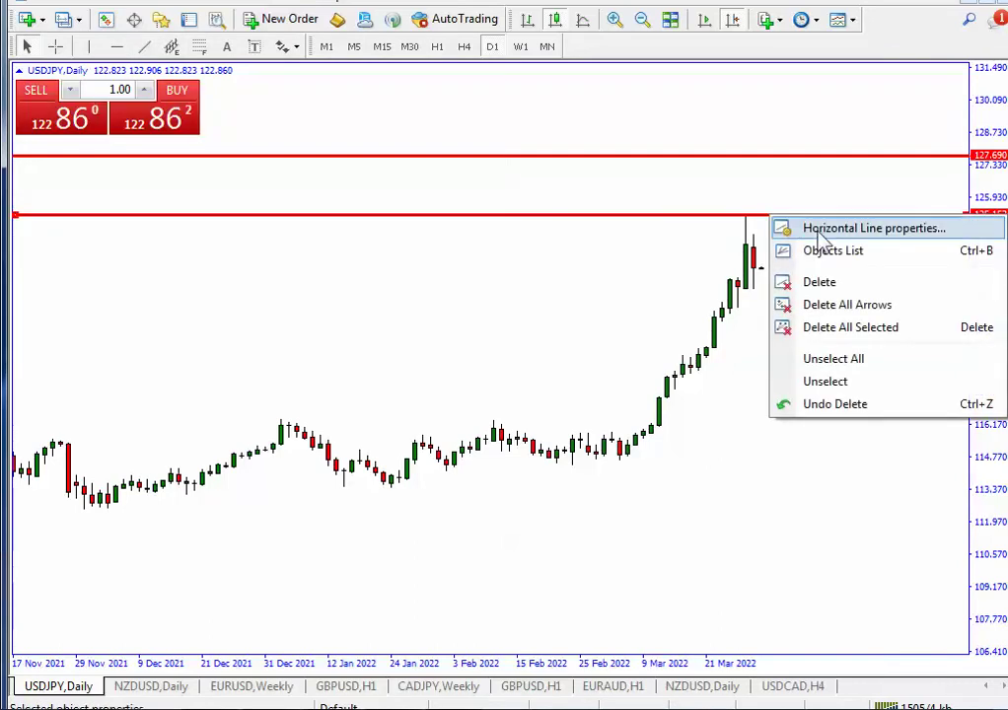
pyautogui.click(825, 228)
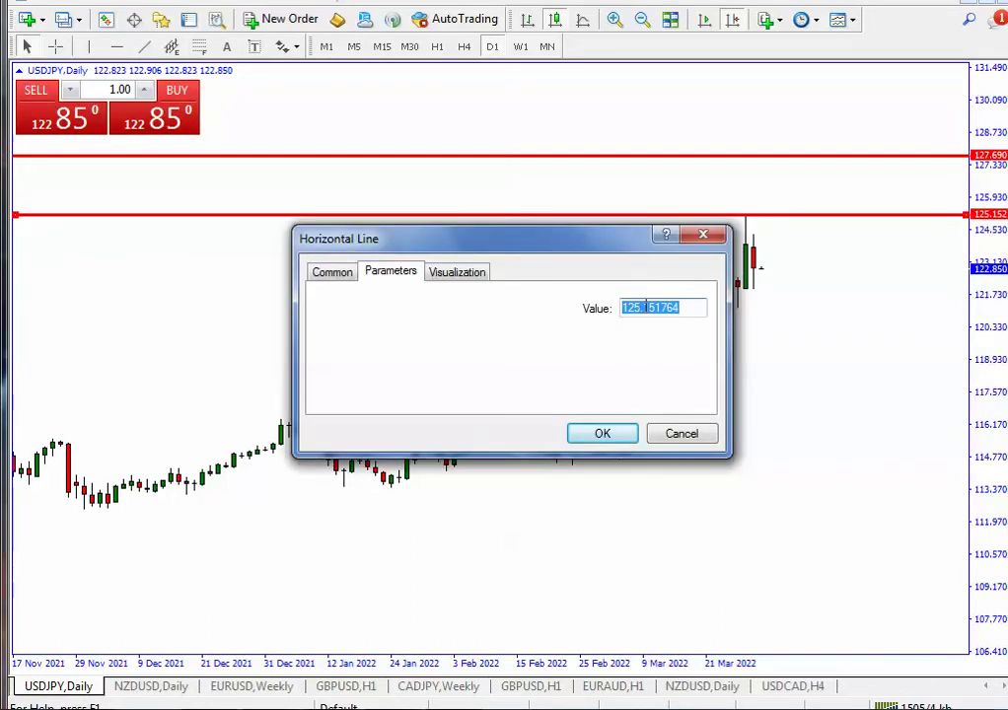
pyautogui.moveTo(646, 307); pyautogui.dragTo(715, 315)
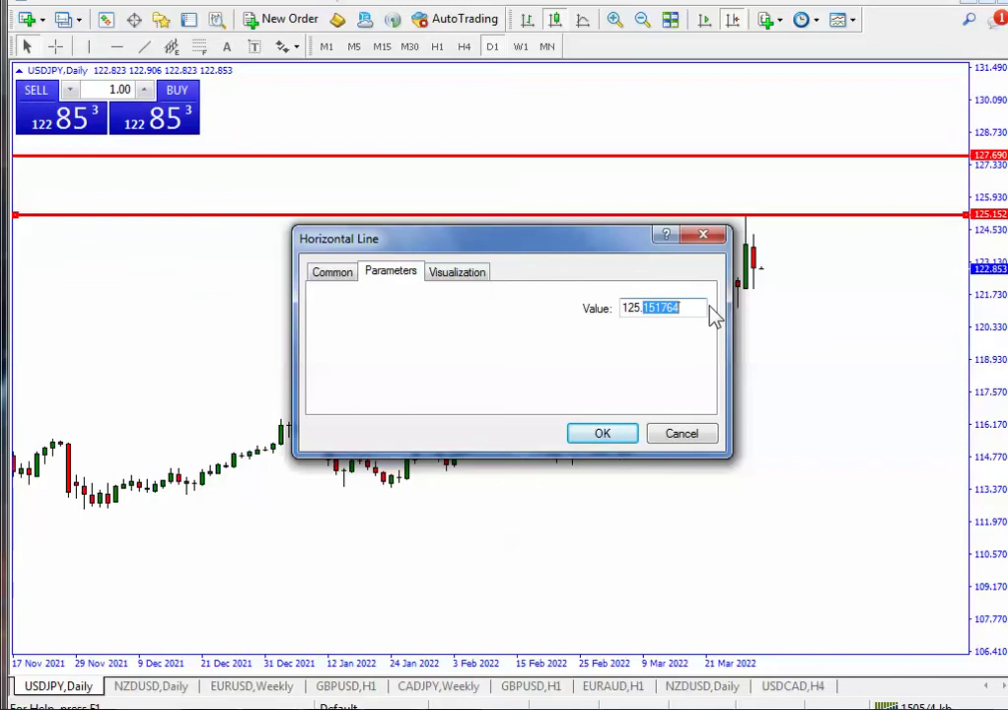
pyautogui.write('44')
pyautogui.click(609, 437)
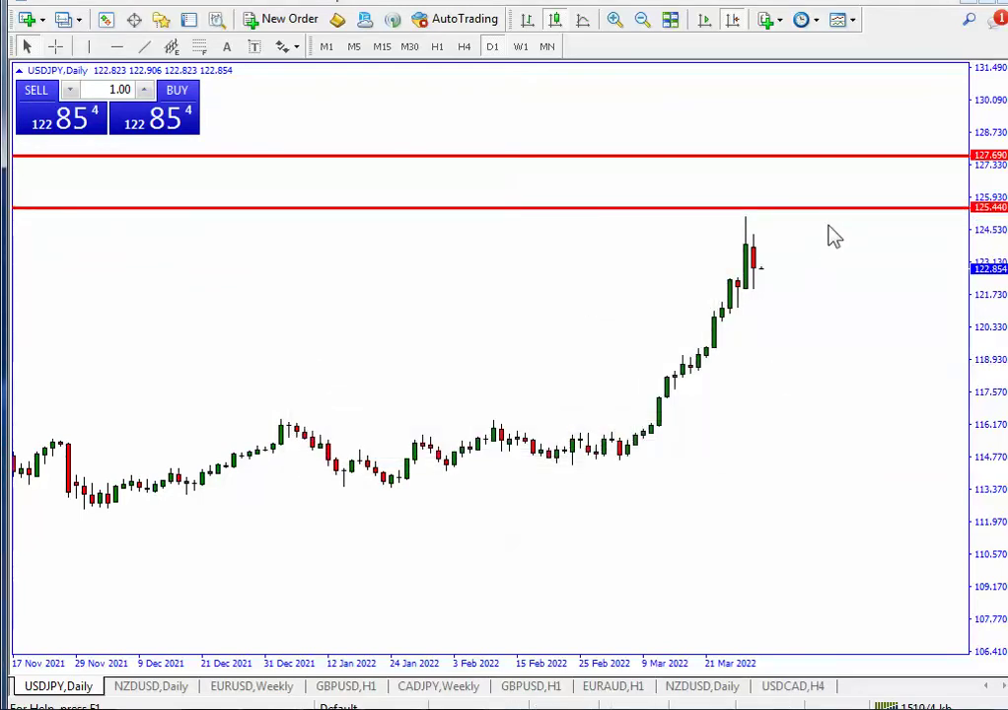
pyautogui.click(765, 247)
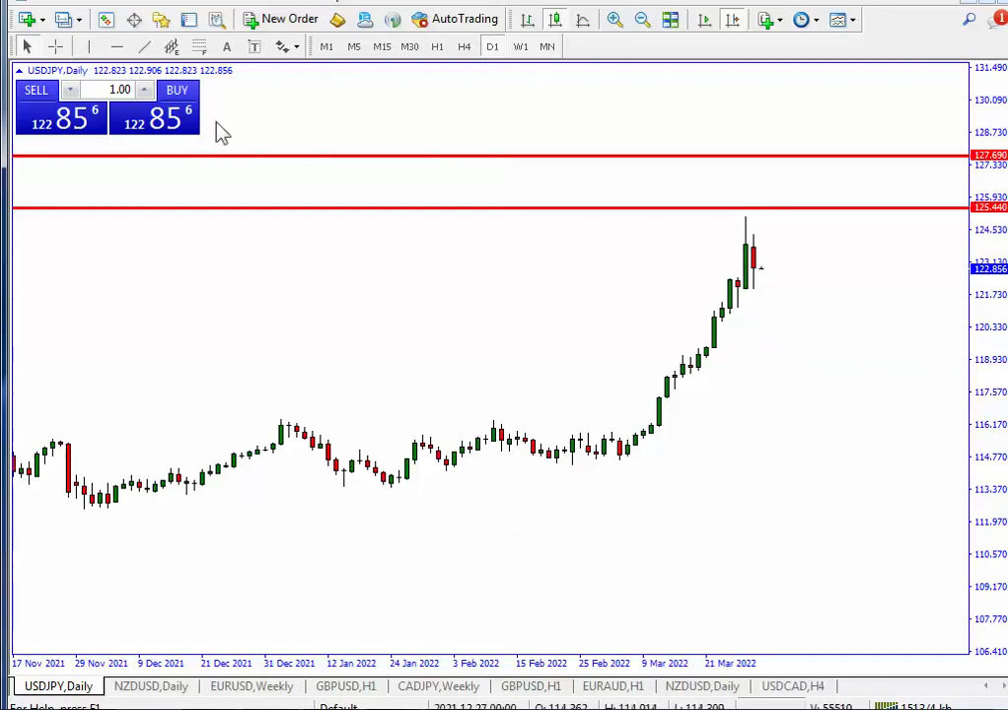
# Add a horizontal line near the current price and set its value to 123.21
pyautogui.click(116, 46)
pyautogui.click(786, 273)
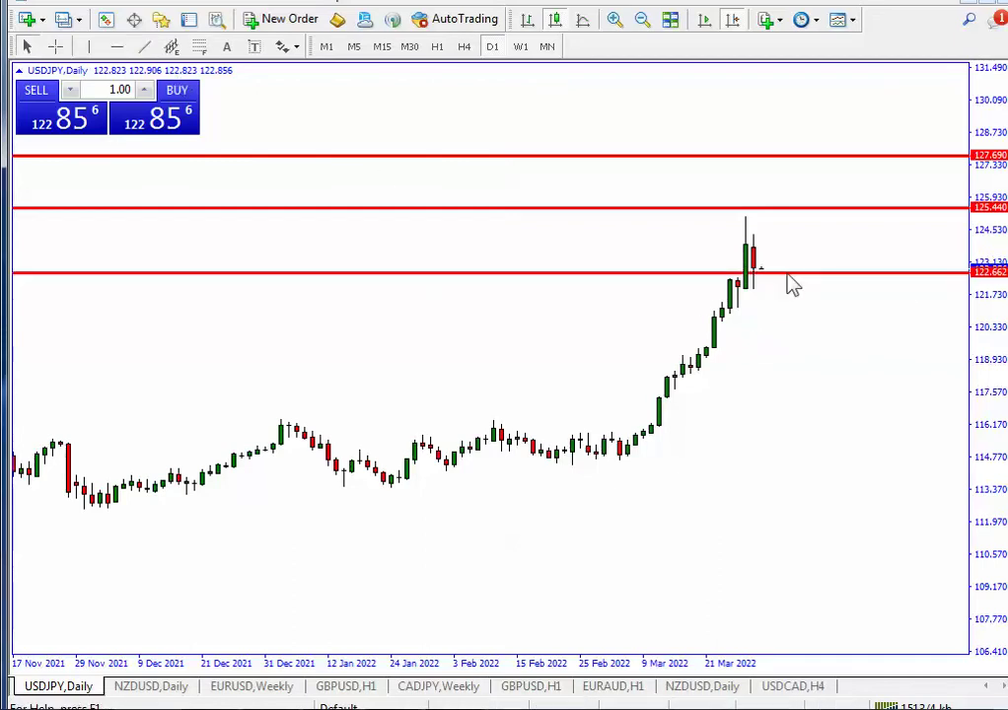
pyautogui.rightClick(787, 274)
pyautogui.click(830, 288)
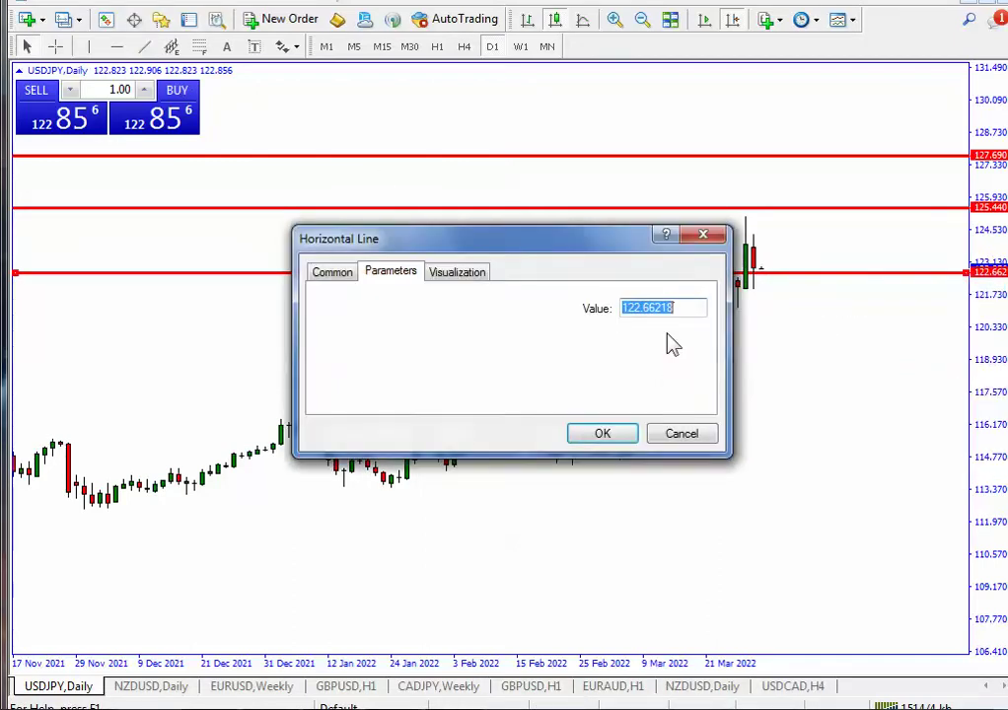
pyautogui.write('123')
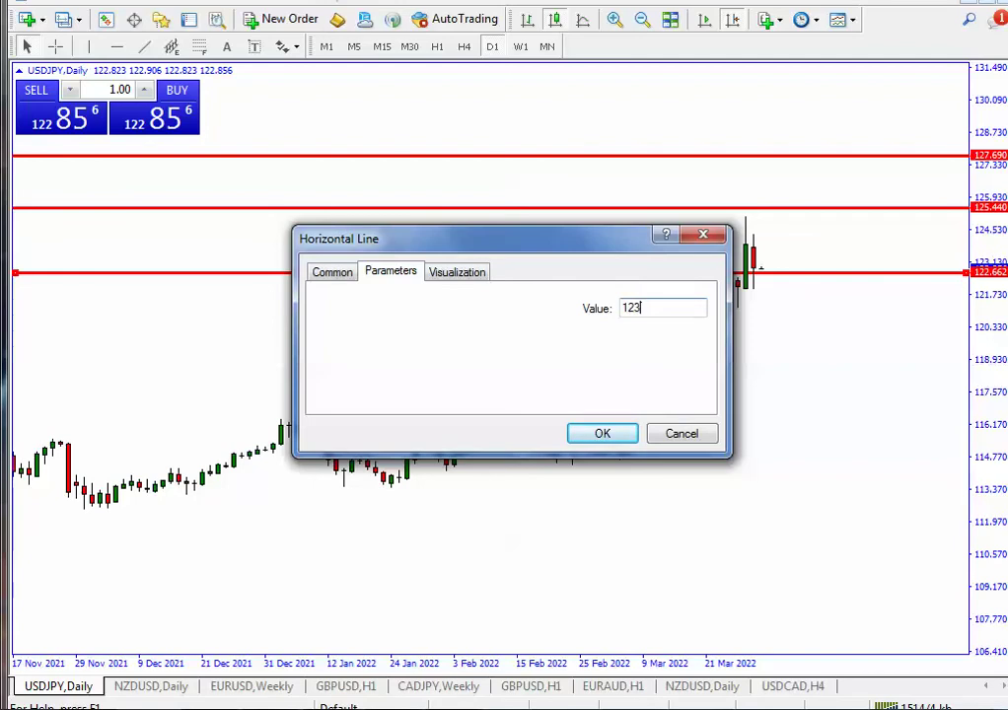
pyautogui.write('.21')
pyautogui.click(604, 434)
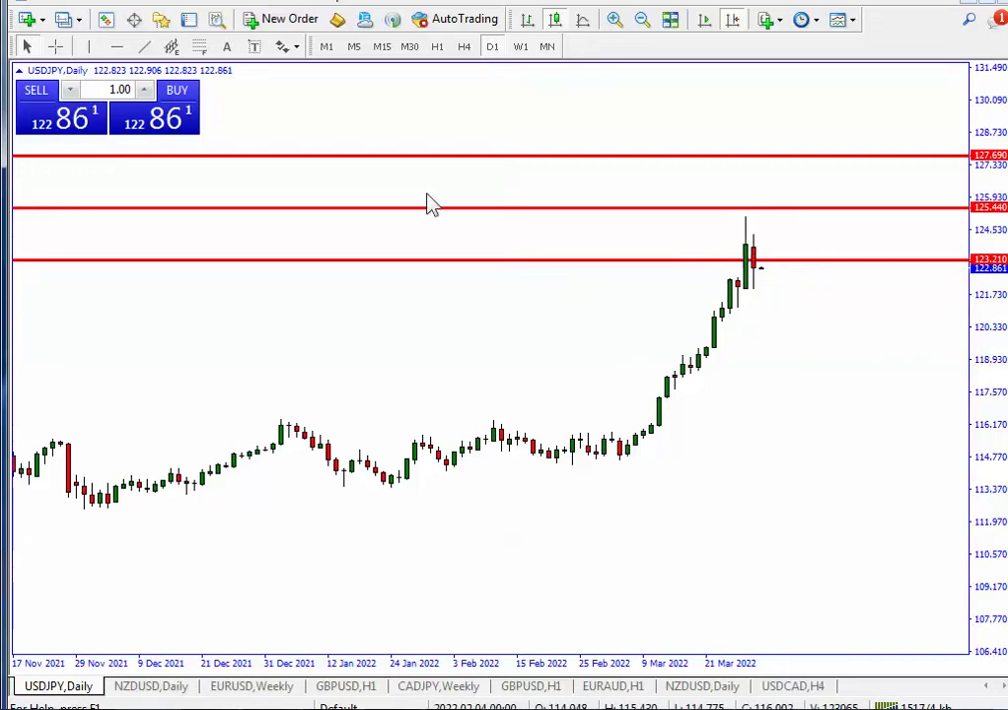
# Add a horizontal line below the current price and set its value to 121.00
pyautogui.click(116, 47)
pyautogui.click(807, 314)
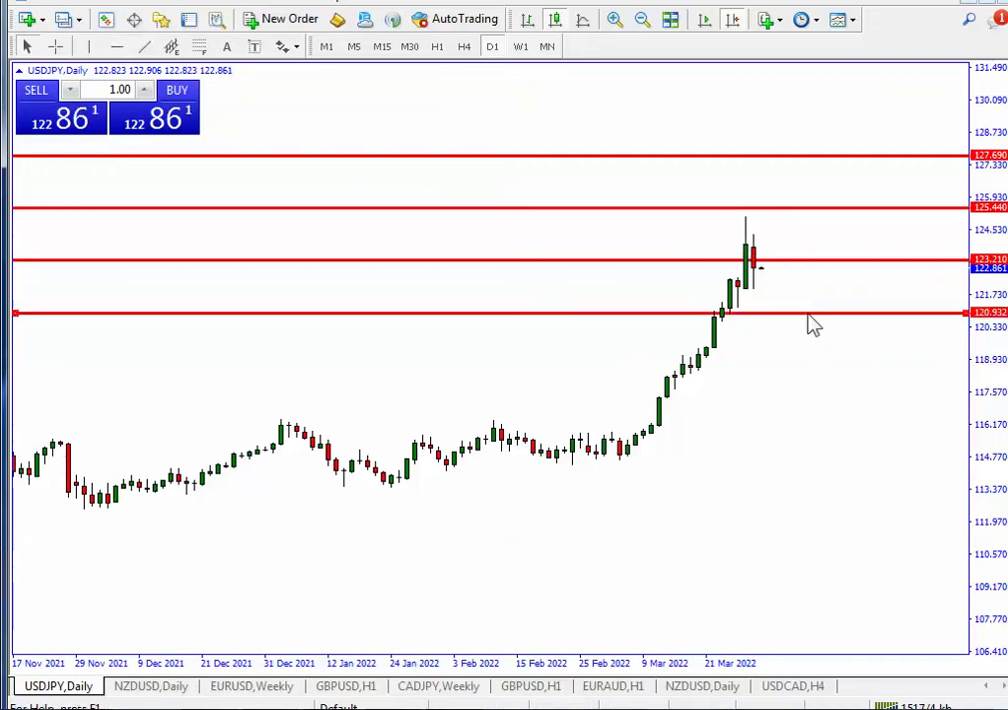
pyautogui.rightClick(771, 315)
pyautogui.click(832, 326)
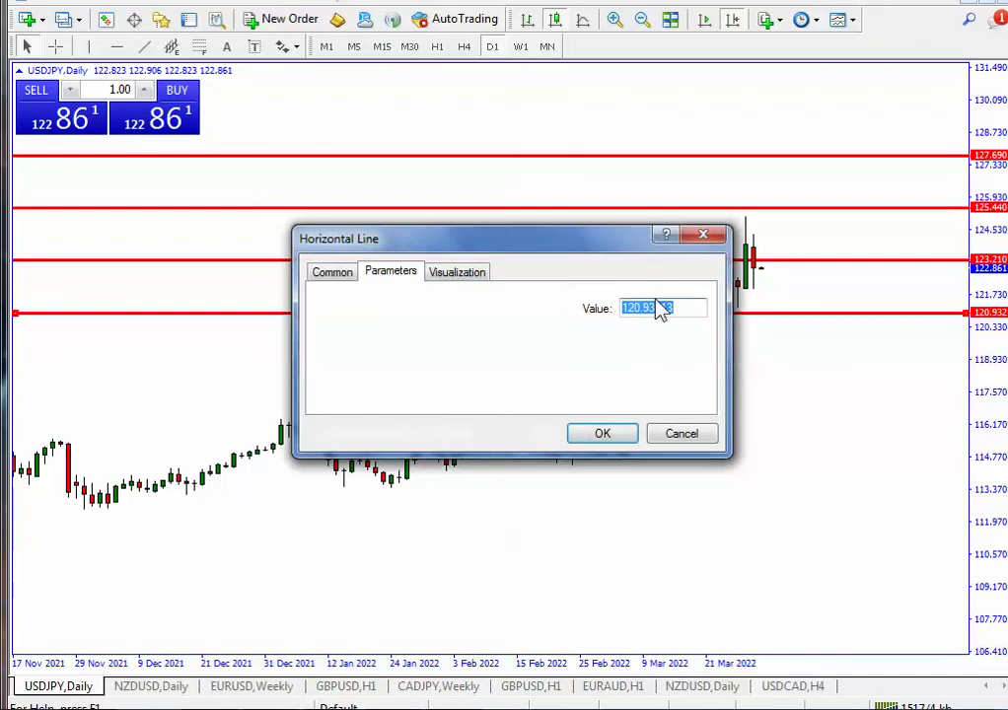
pyautogui.click(639, 308)
pyautogui.moveTo(623, 307); pyautogui.dragTo(738, 333)
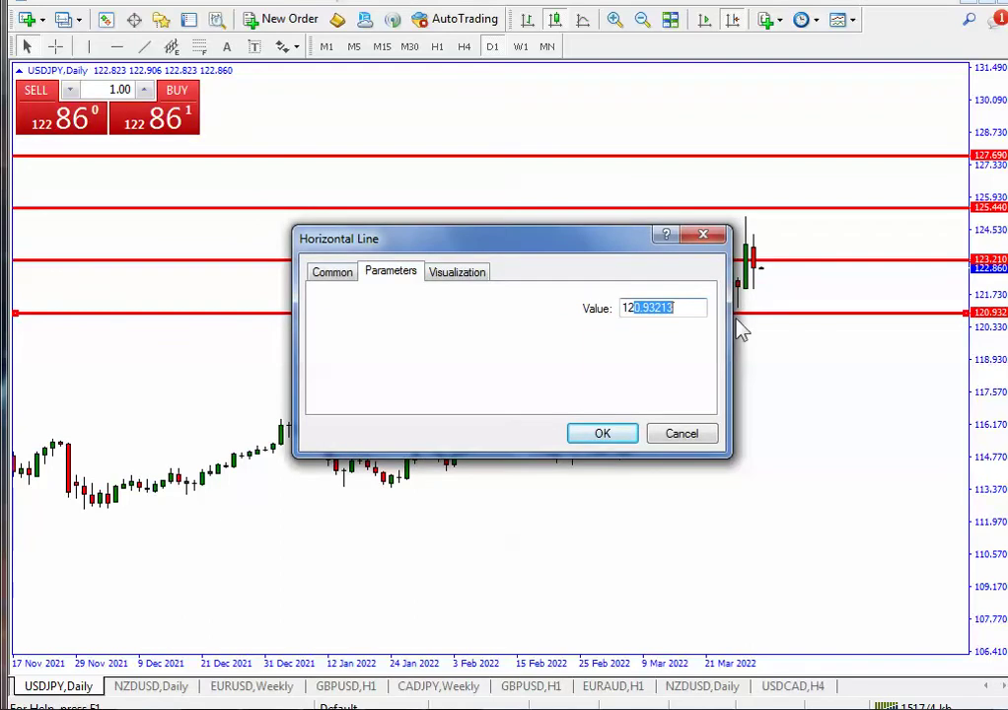
pyautogui.write('121')
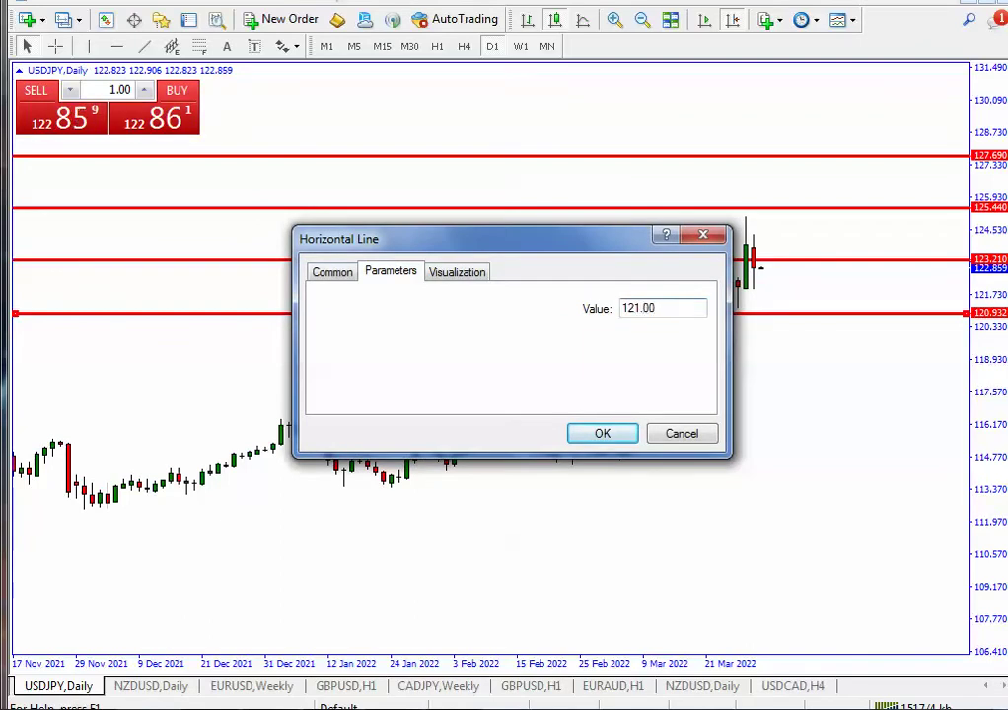
pyautogui.click(616, 439)
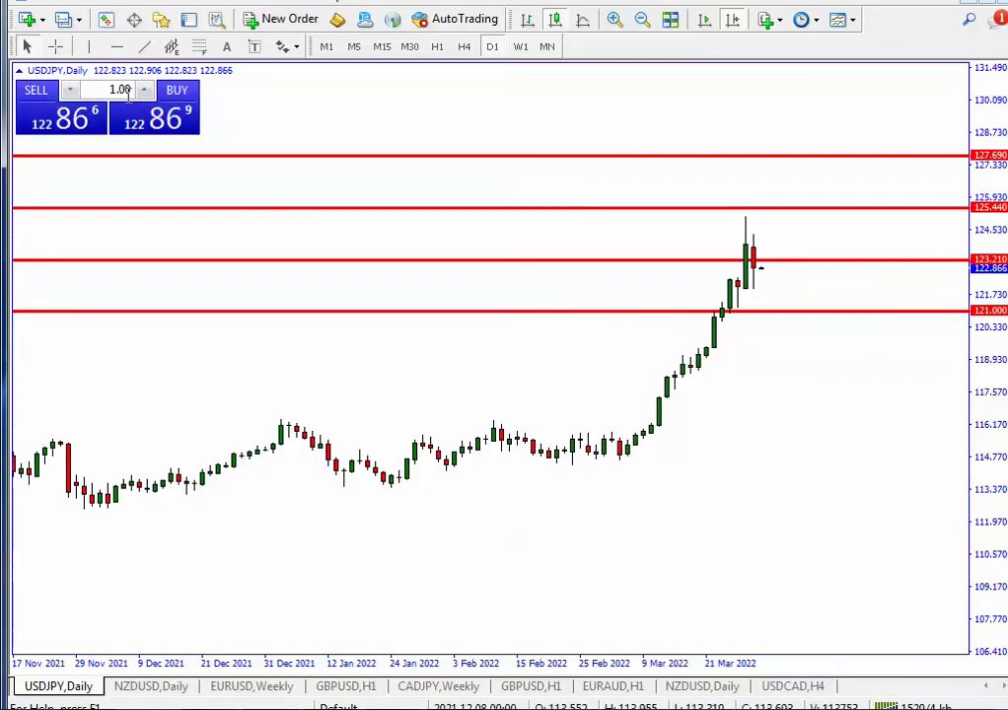
# Add a horizontal line below the 121.00 level, set its value to 118.81 and deselect it
pyautogui.click(116, 47)
pyautogui.click(759, 356)
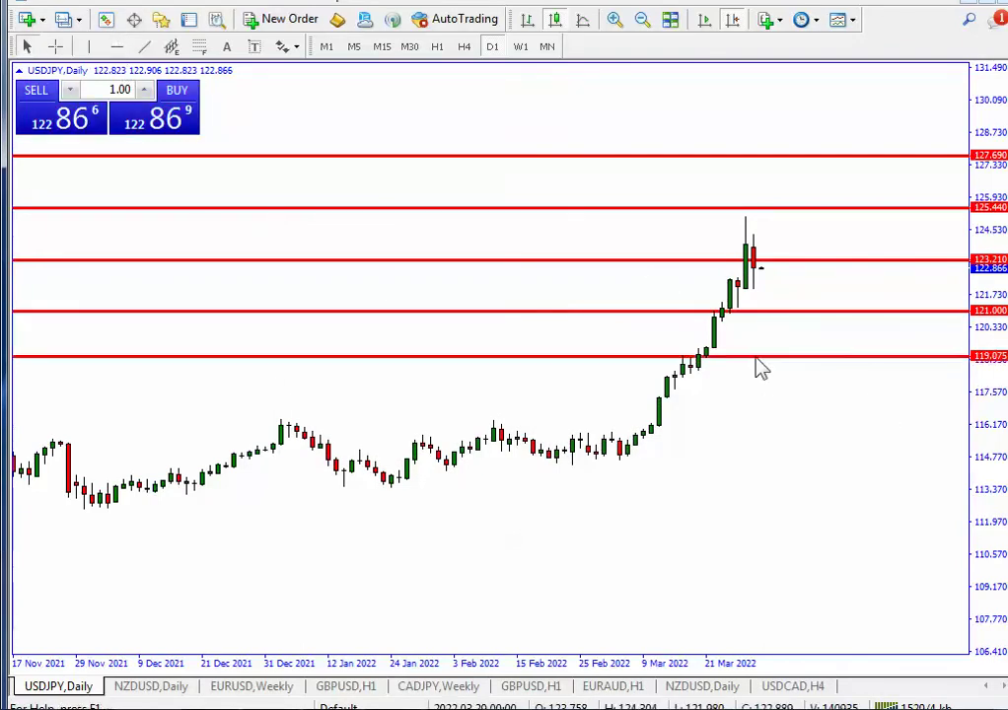
pyautogui.rightClick(757, 359)
pyautogui.click(826, 368)
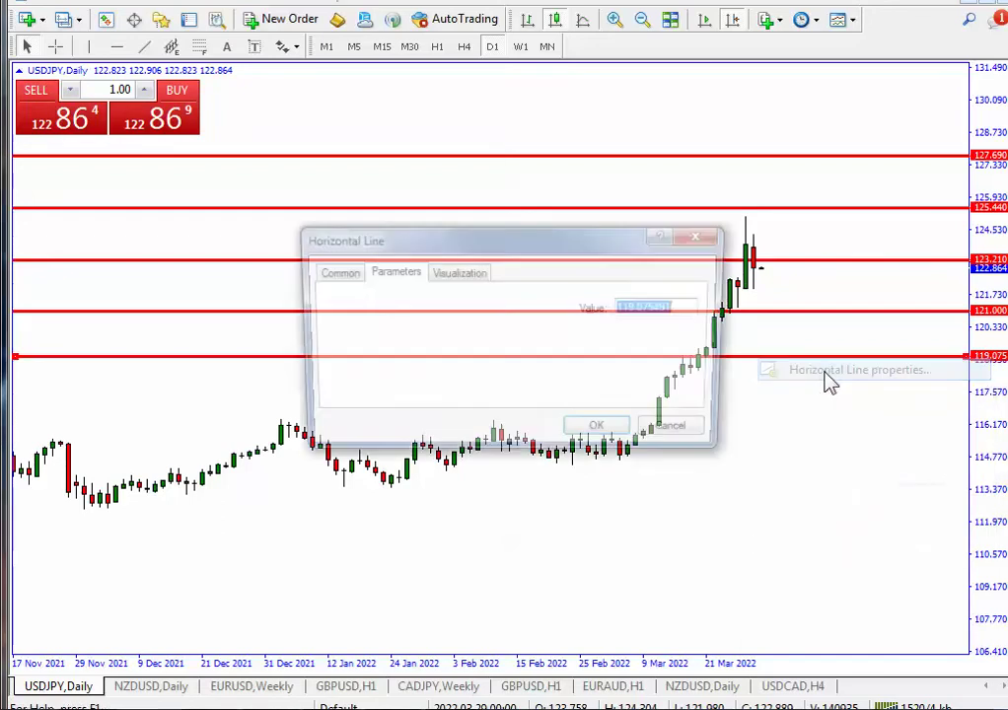
pyautogui.write('118.81')
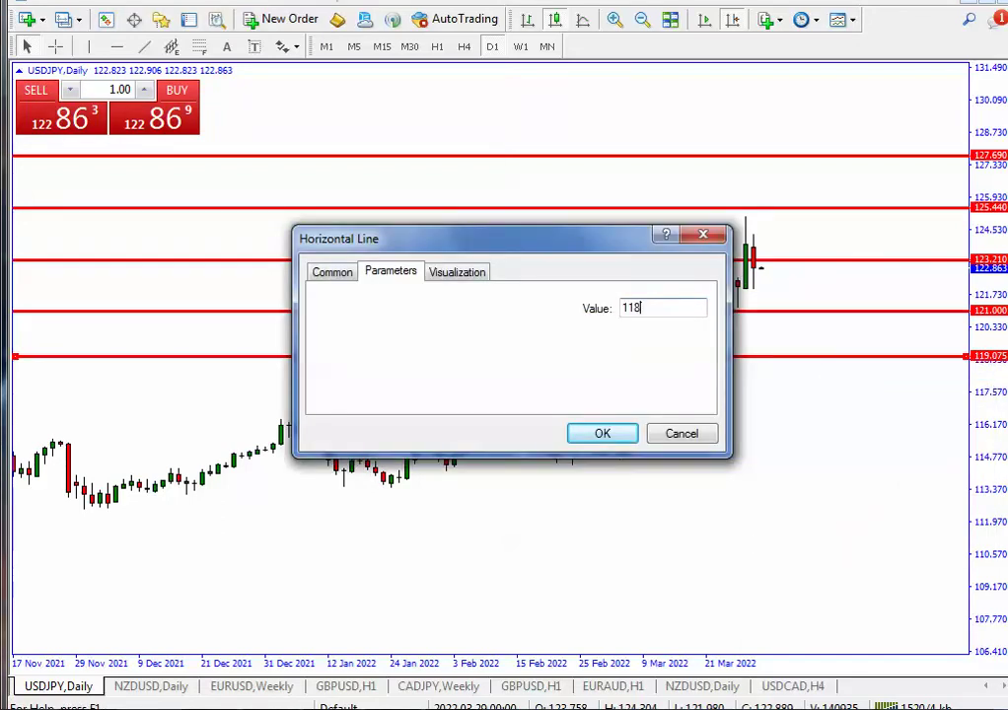
pyautogui.click(621, 434)
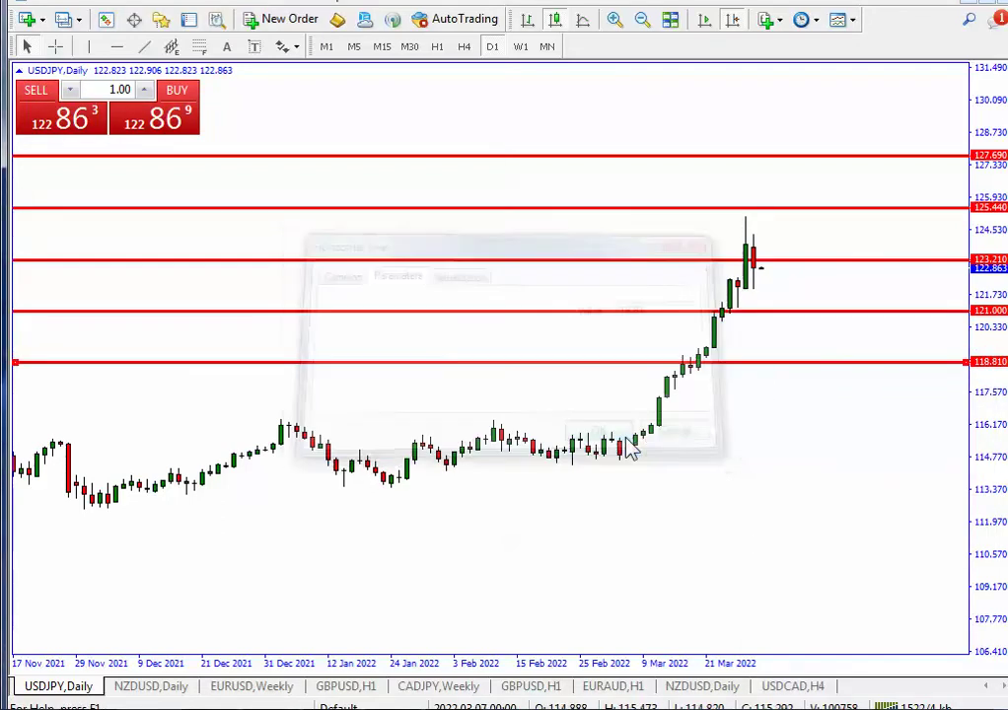
pyautogui.click(845, 376)
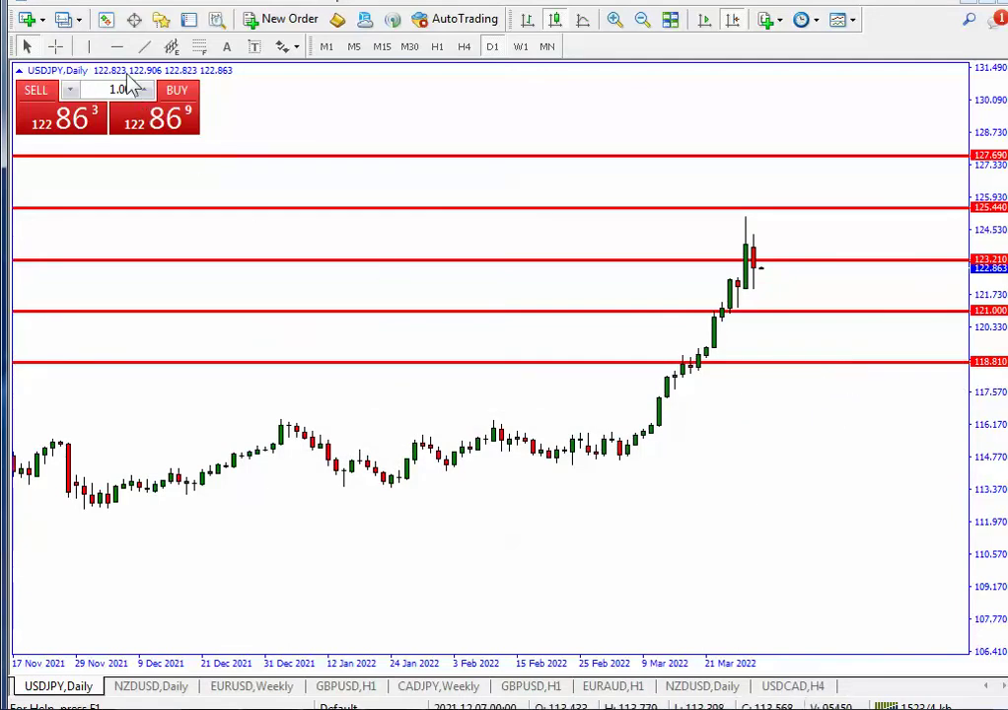
# Add a horizontal line below the 118.81 level and set its value to 116.64
pyautogui.click(116, 47)
pyautogui.click(799, 408)
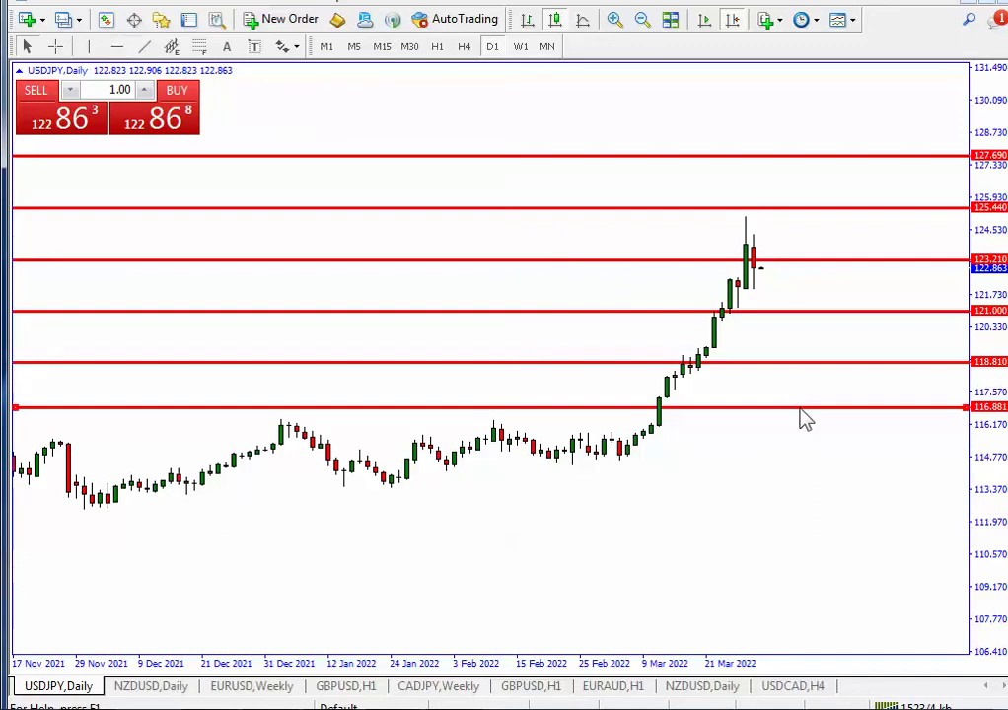
pyautogui.rightClick(801, 409)
pyautogui.click(811, 421)
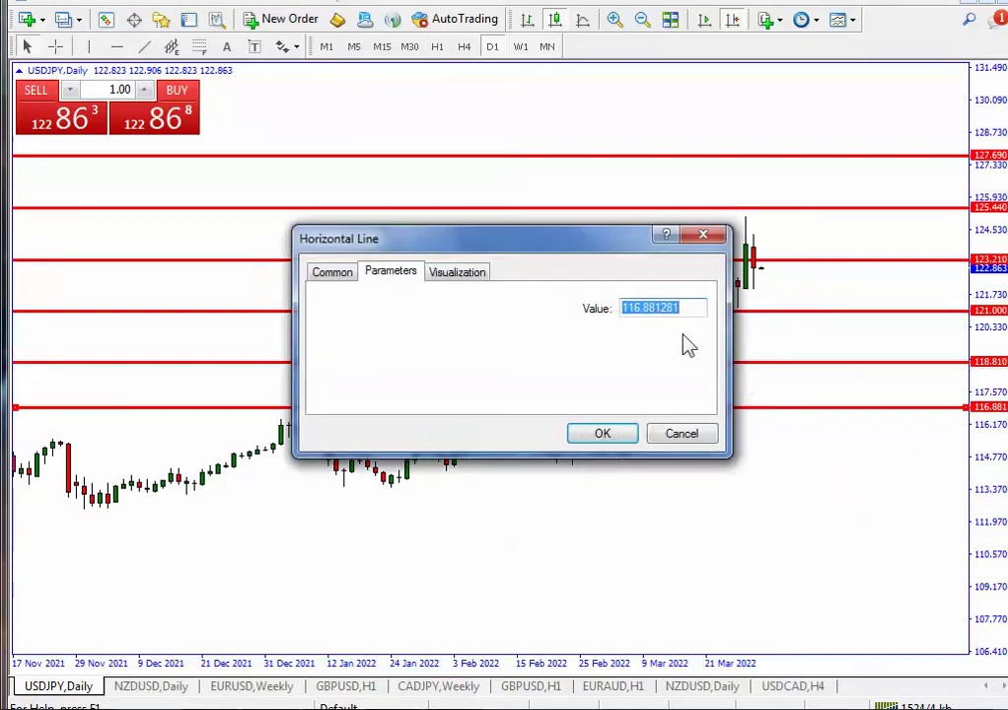
pyautogui.moveTo(644, 301); pyautogui.dragTo(740, 313)
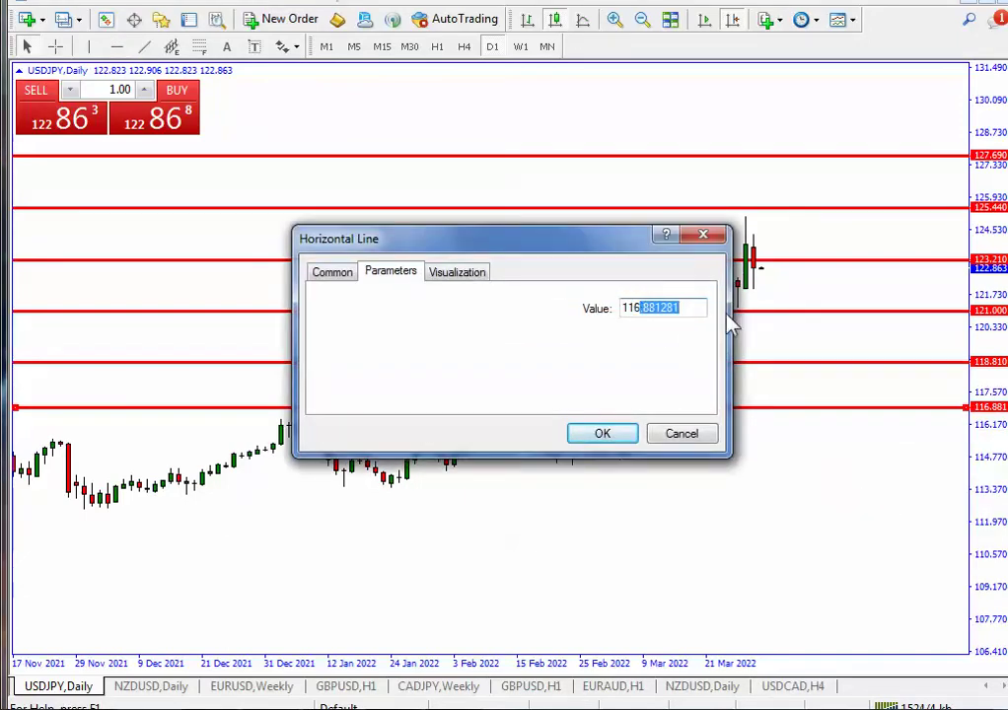
pyautogui.write('.64')
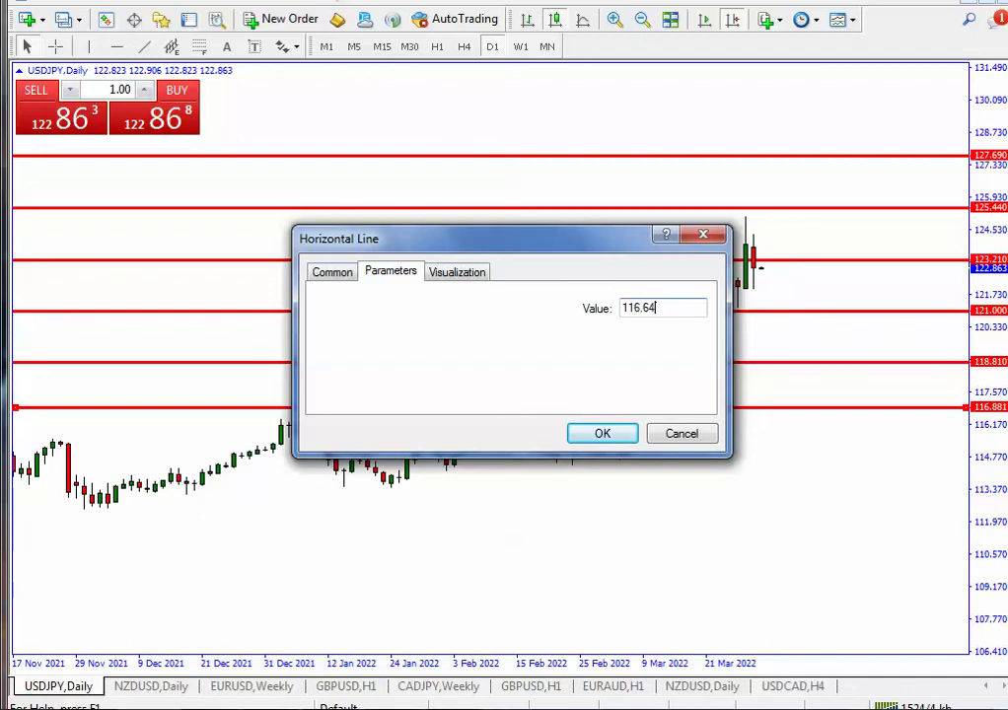
pyautogui.click(603, 433)
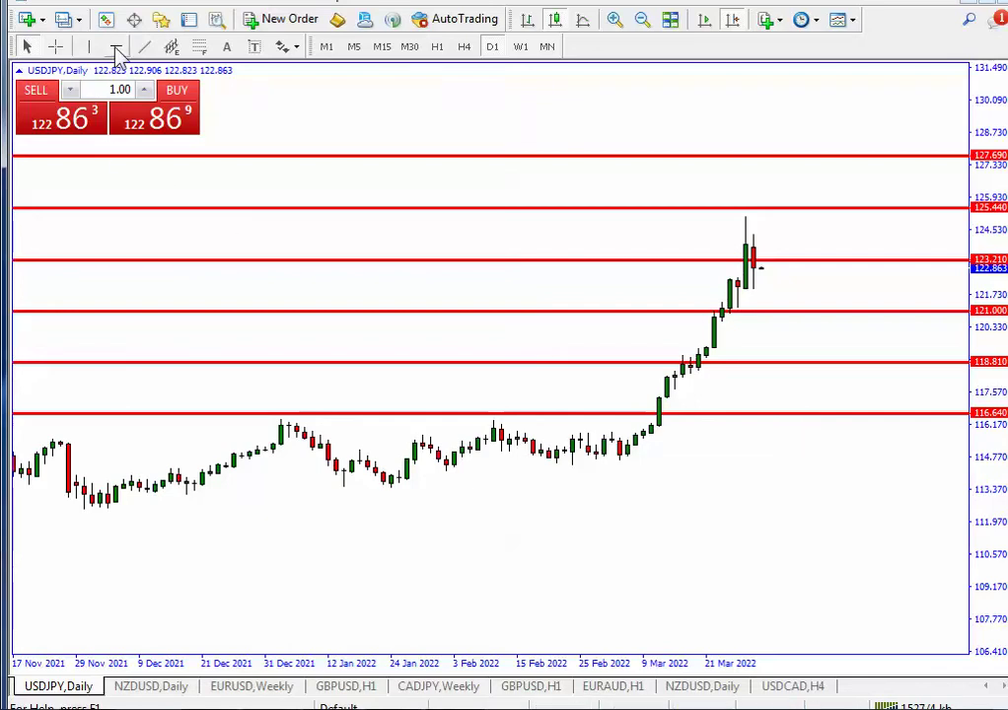
# Add a horizontal line below the 116.64 level and set its value to 114.49
pyautogui.click(116, 46)
pyautogui.click(771, 463)
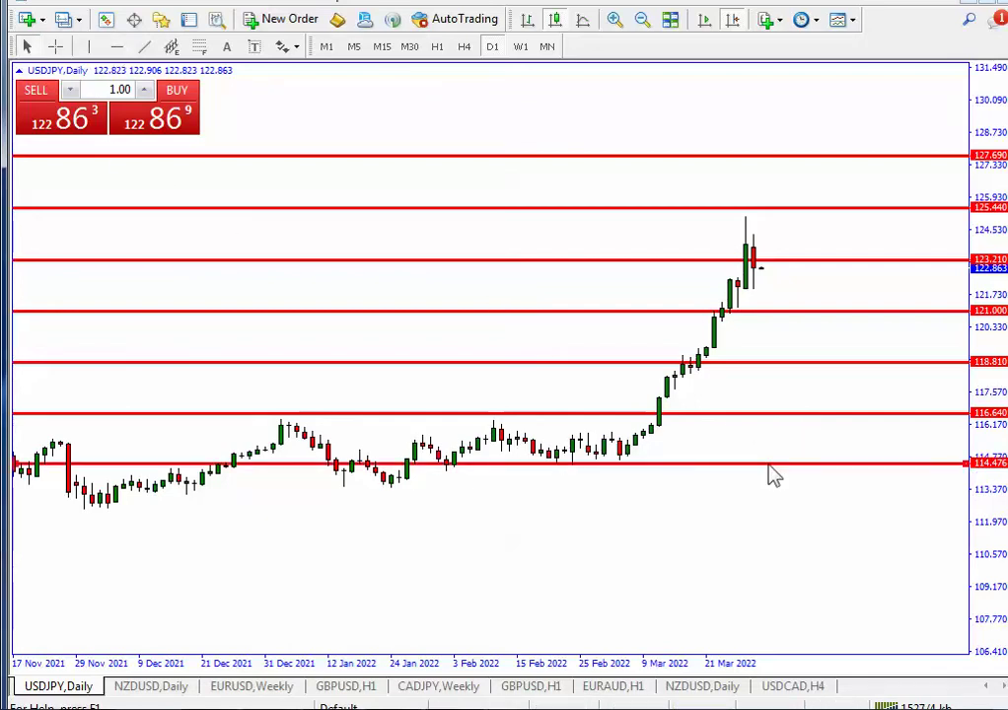
pyautogui.rightClick(771, 465)
pyautogui.click(833, 477)
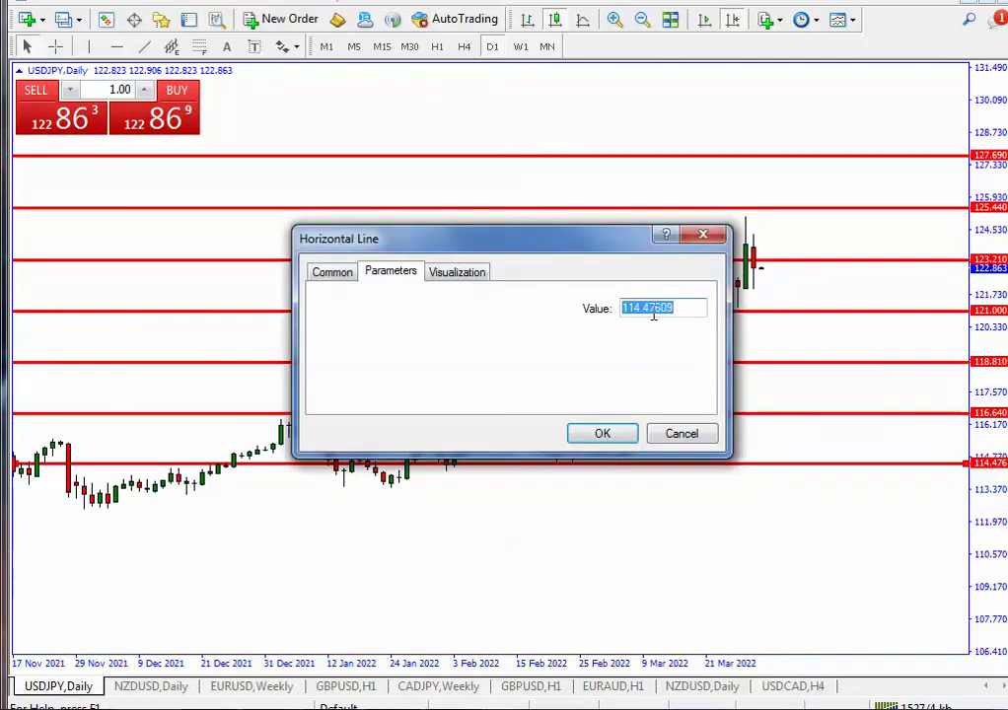
pyautogui.moveTo(647, 306); pyautogui.dragTo(762, 321)
pyautogui.write('9')
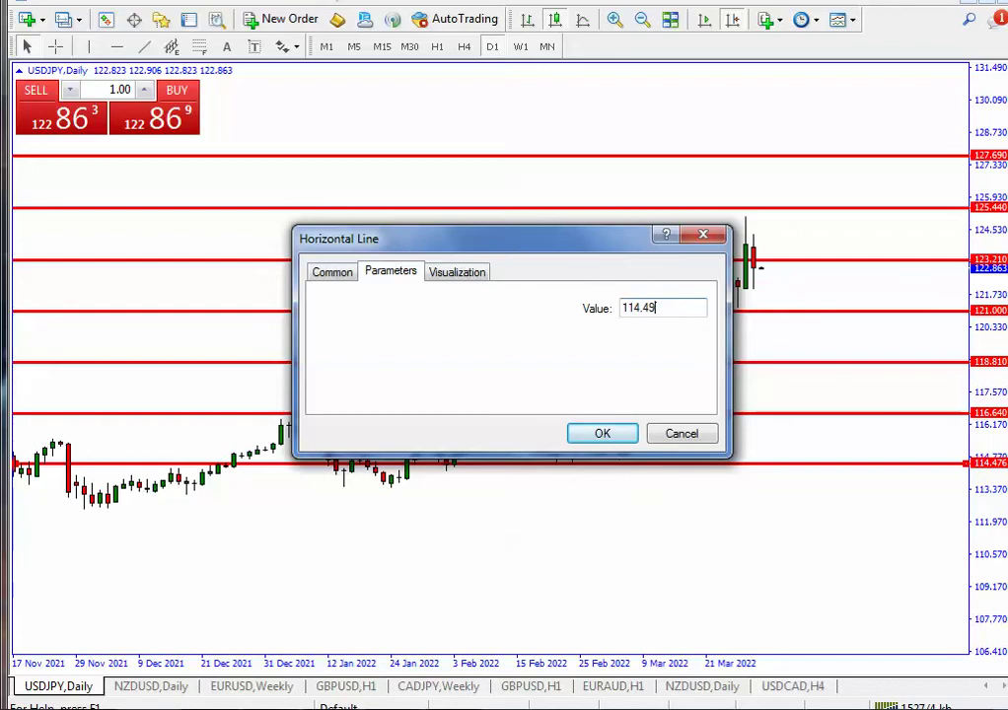
pyautogui.click(635, 434)
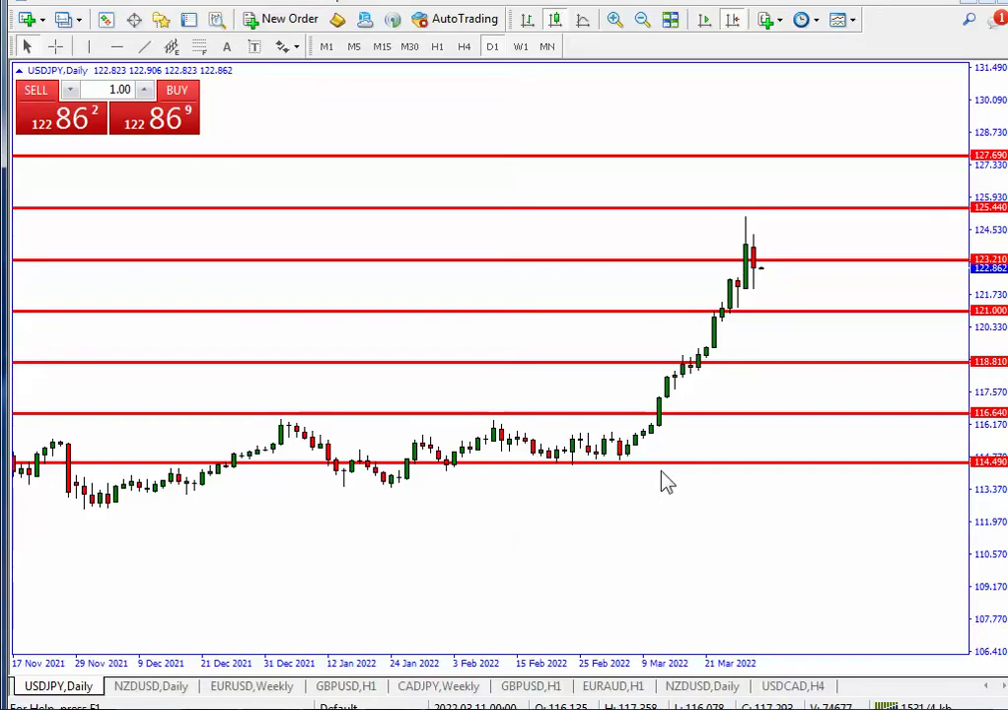
# Add a horizontal line below the 114.49 level and set its value to 112.36
pyautogui.click(115, 46)
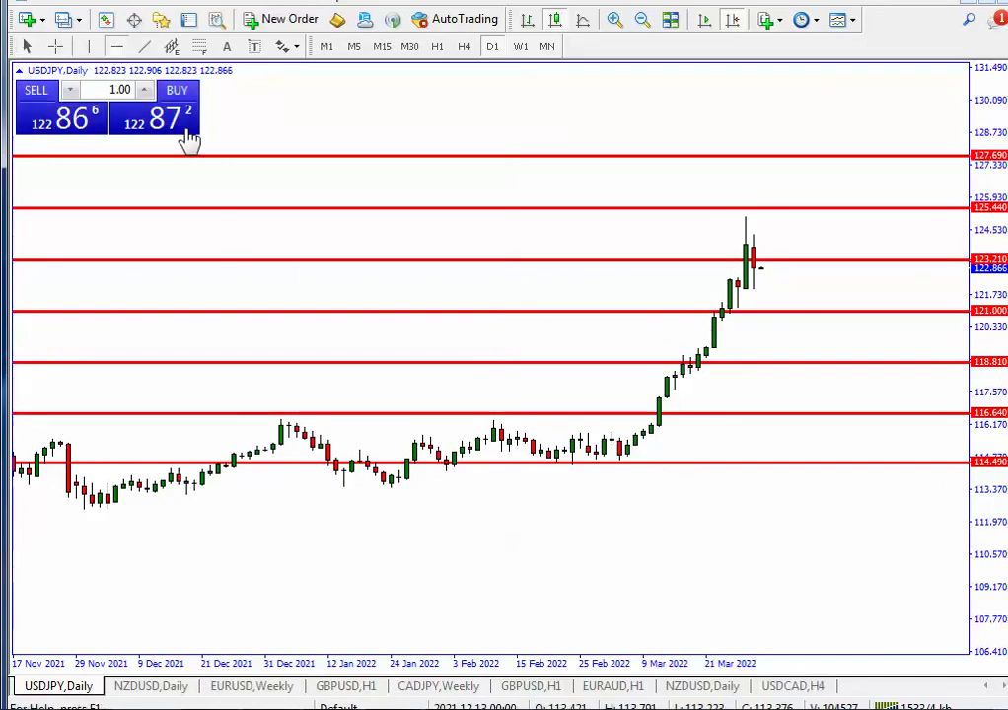
pyautogui.click(719, 495)
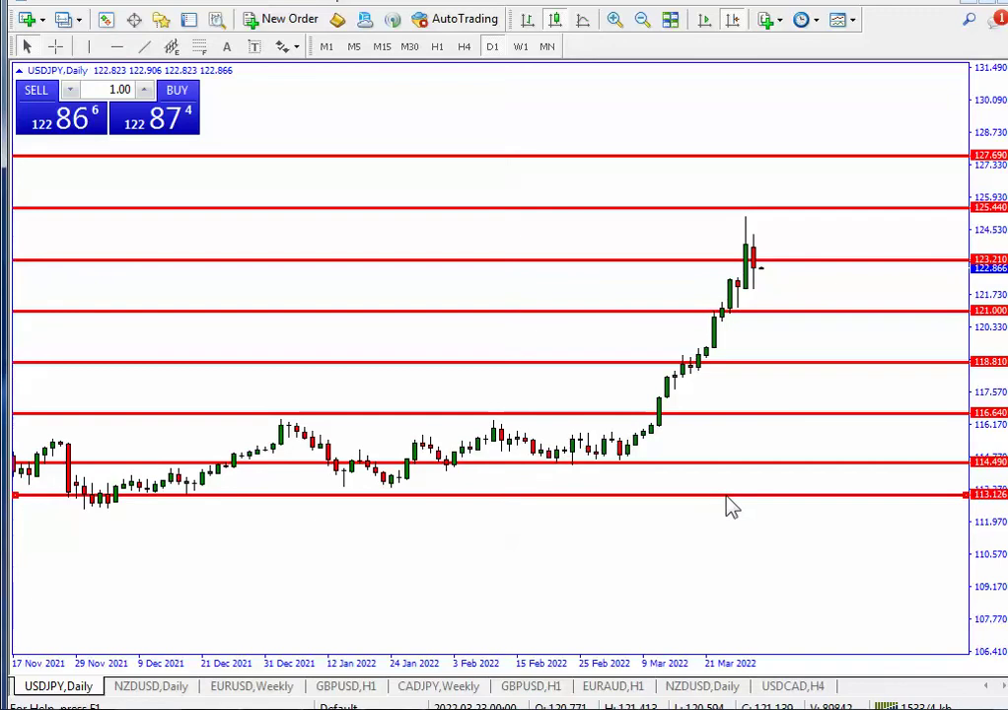
pyautogui.rightClick(727, 497)
pyautogui.click(804, 511)
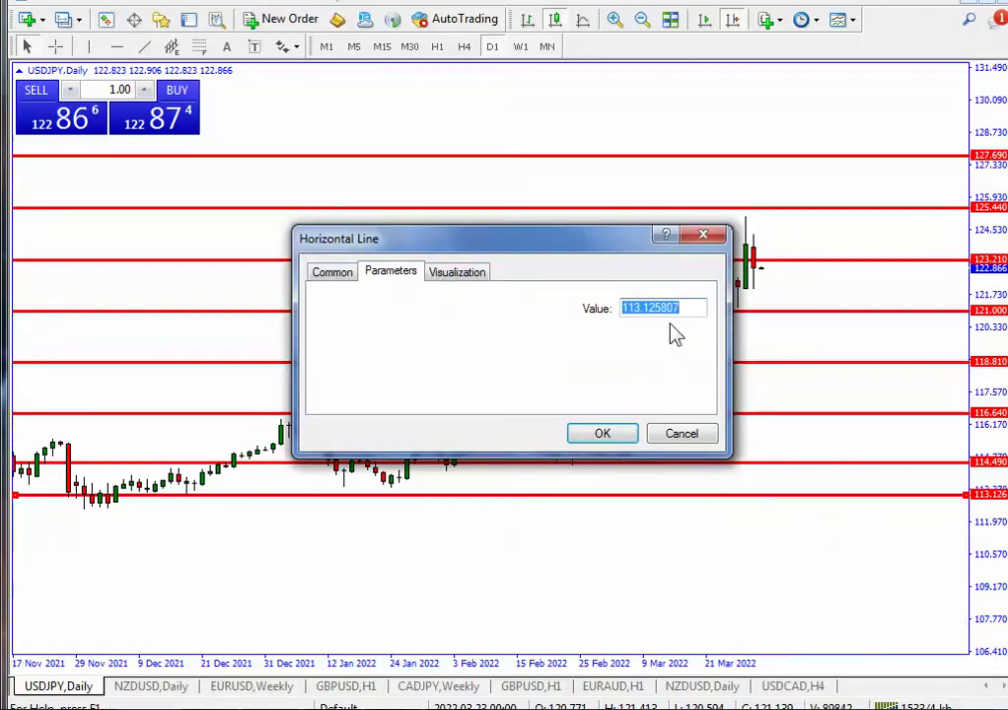
pyautogui.write('112.36')
pyautogui.click(611, 437)
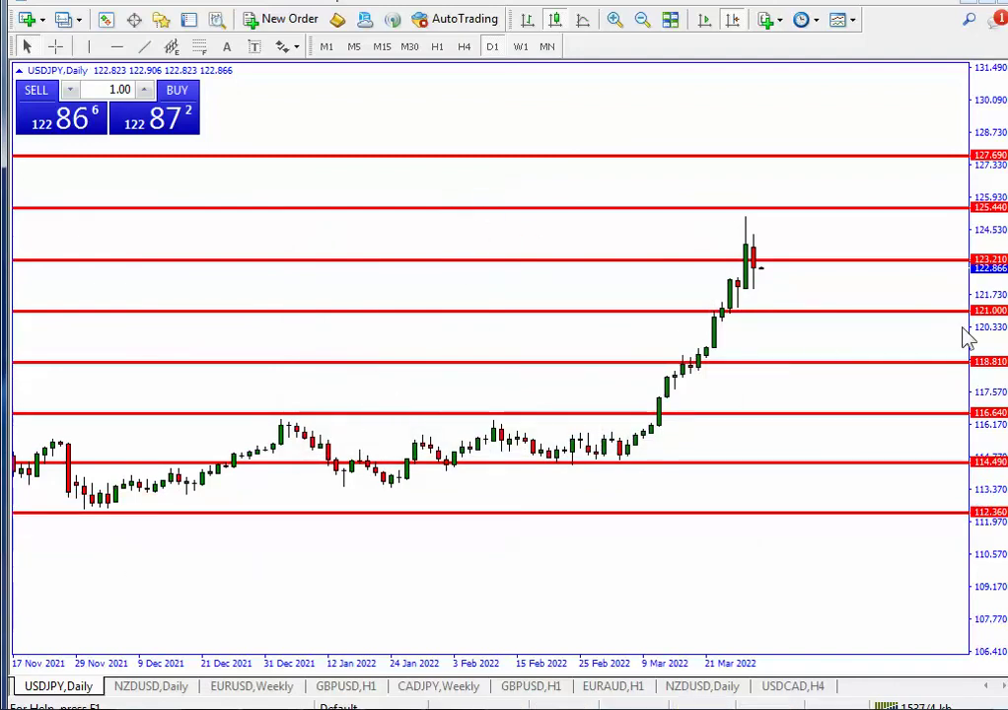
# Add a blue exponential moving average with period 3, applied to the close, to the daily USDJPY chart
pyautogui.moveTo(998, 358); pyautogui.dragTo(1004, 153)
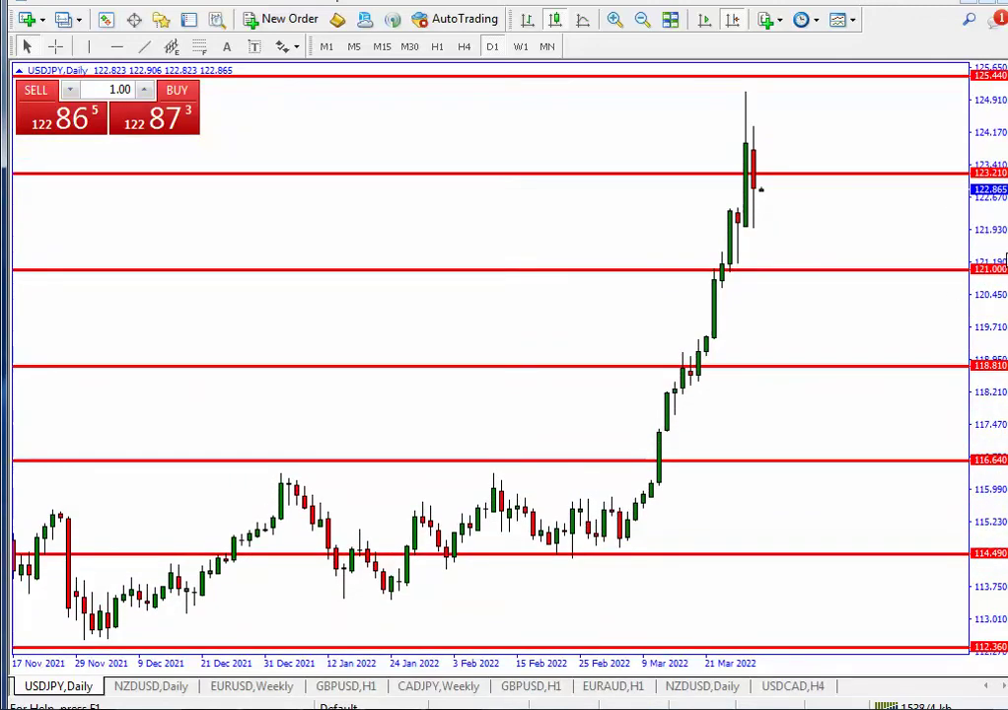
pyautogui.moveTo(1004, 258); pyautogui.dragTo(1005, 233)
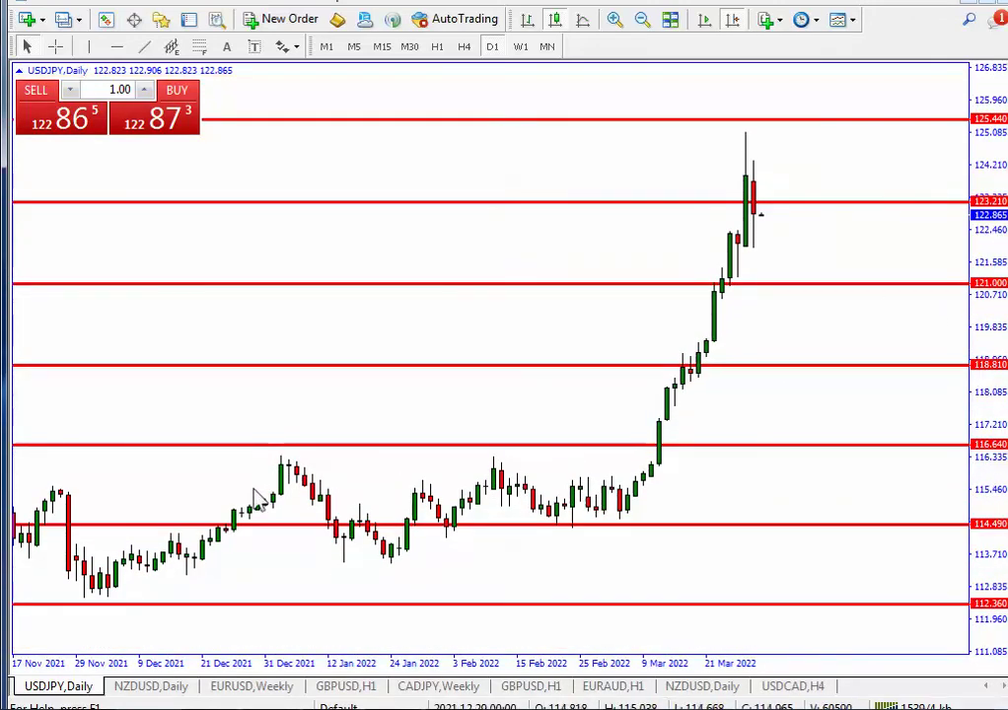
pyautogui.scroll(10, 385, 488)
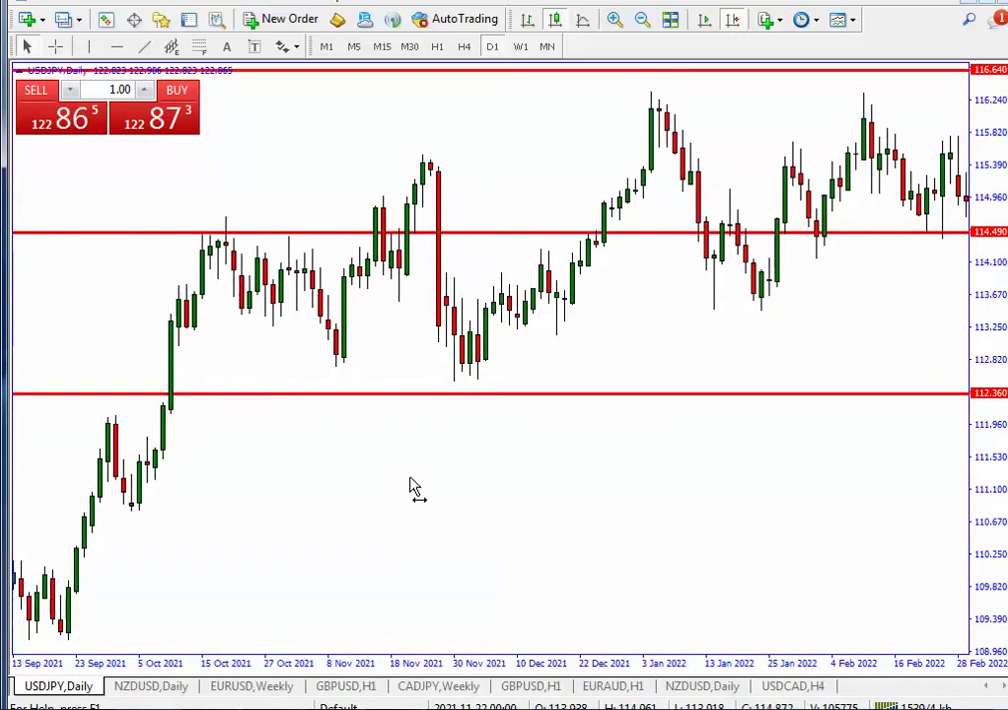
pyautogui.scroll(-1, 413, 488)
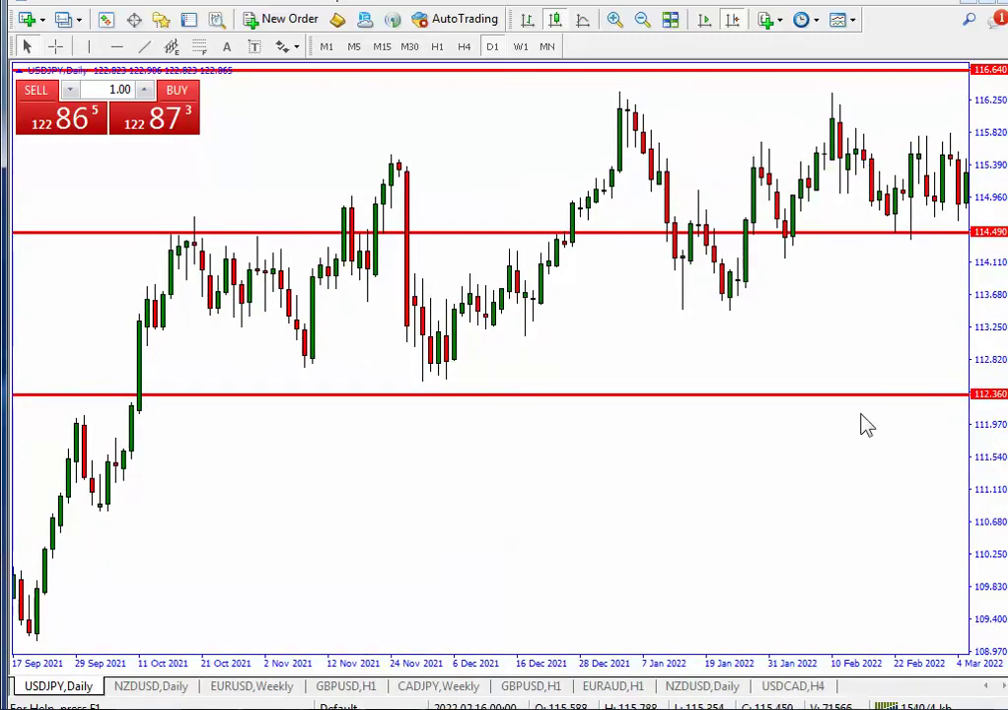
pyautogui.scroll(-5, 858, 420)
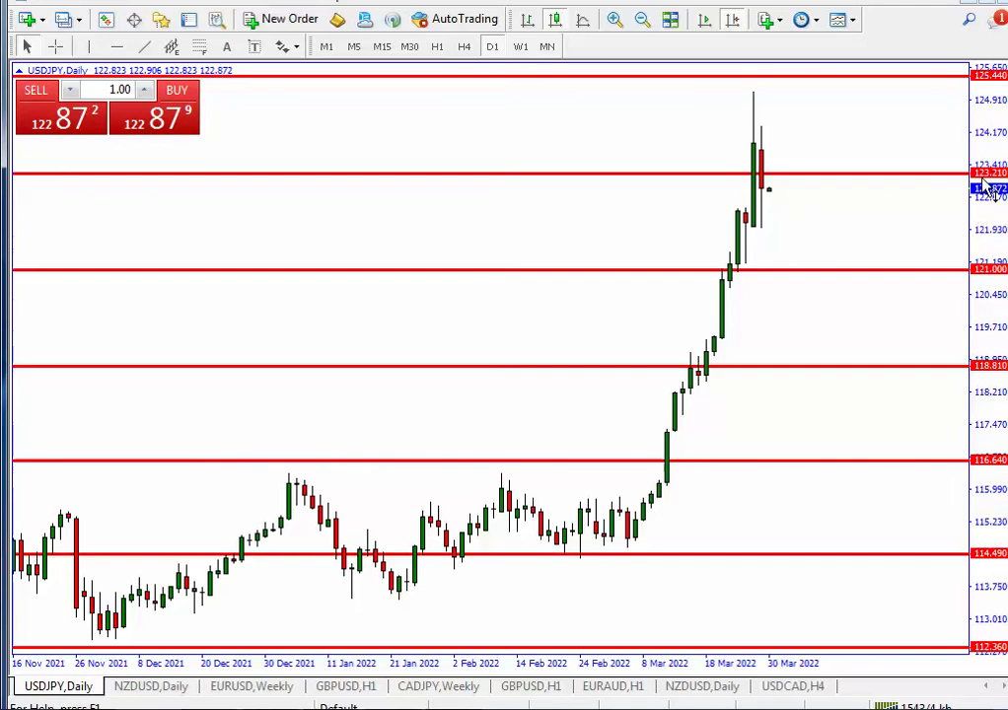
pyautogui.click(116, 2)
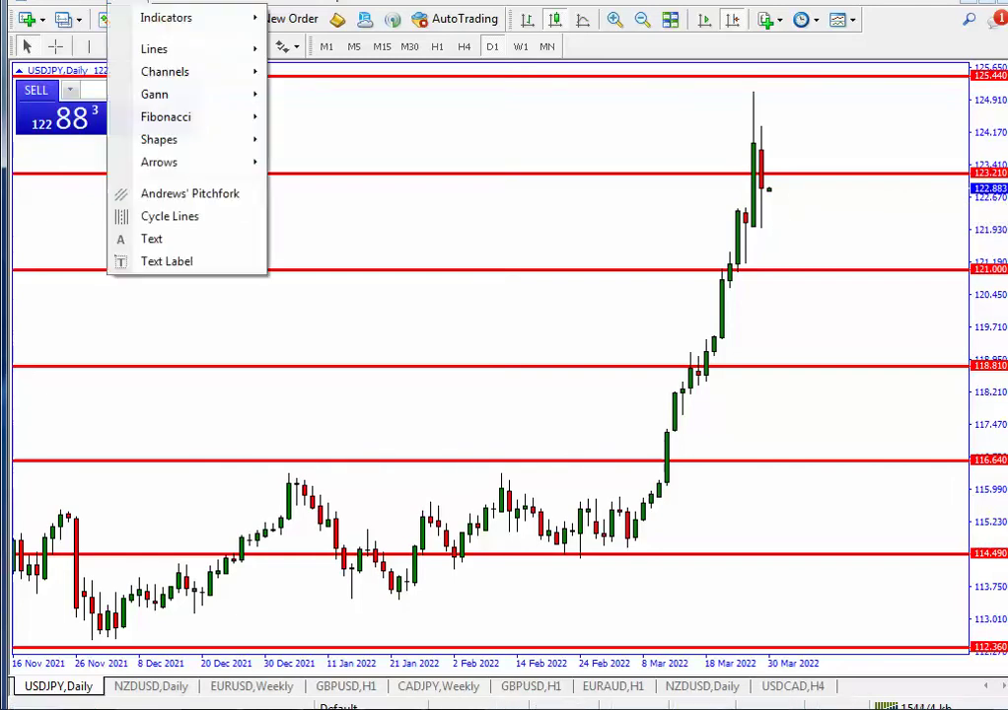
pyautogui.moveTo(165, 30)
pyautogui.click(313, 19)
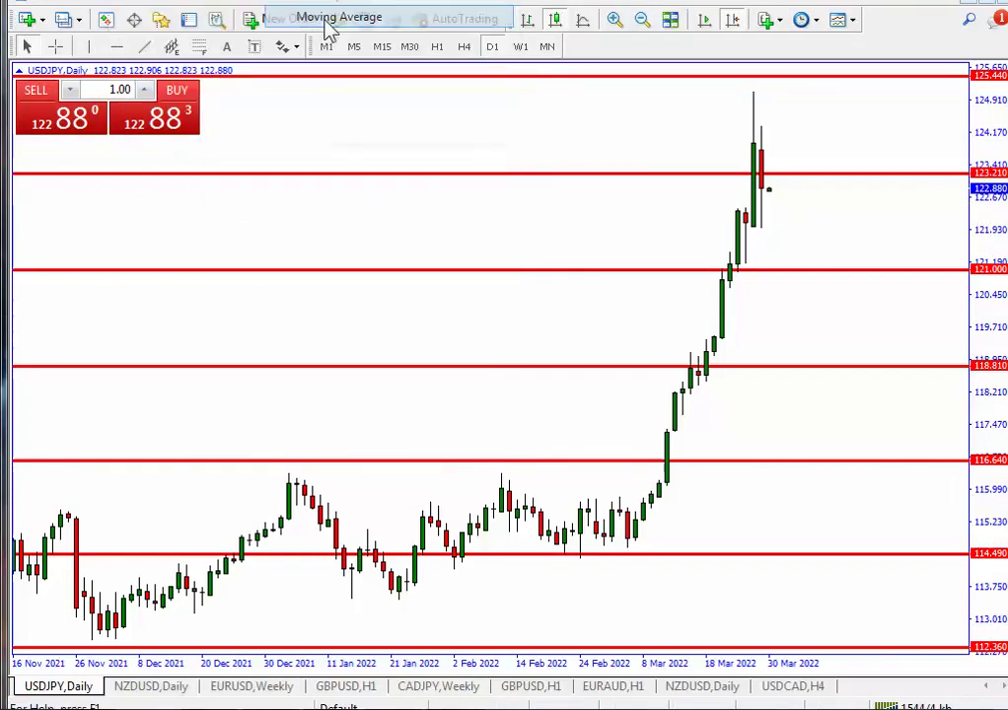
pyautogui.click(512, 401)
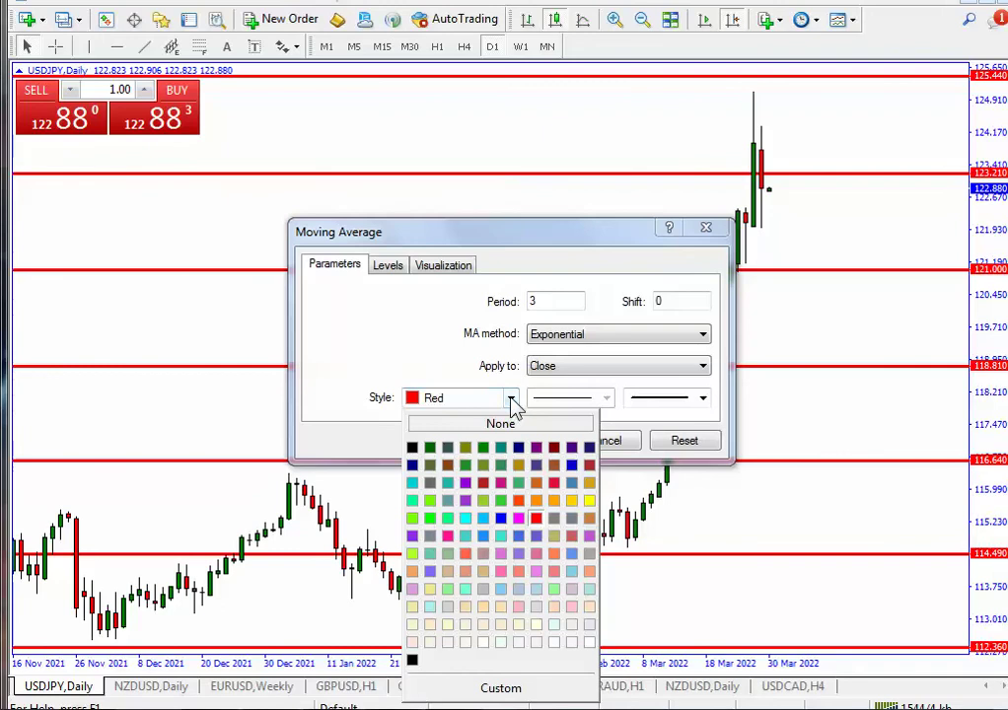
pyautogui.click(500, 519)
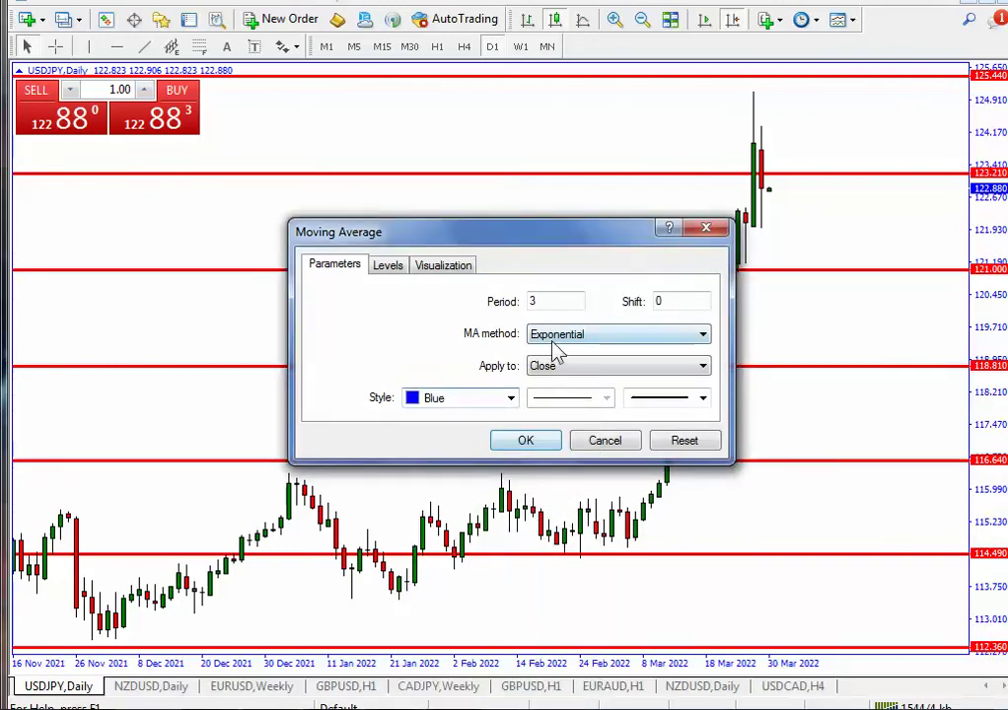
pyautogui.click(527, 443)
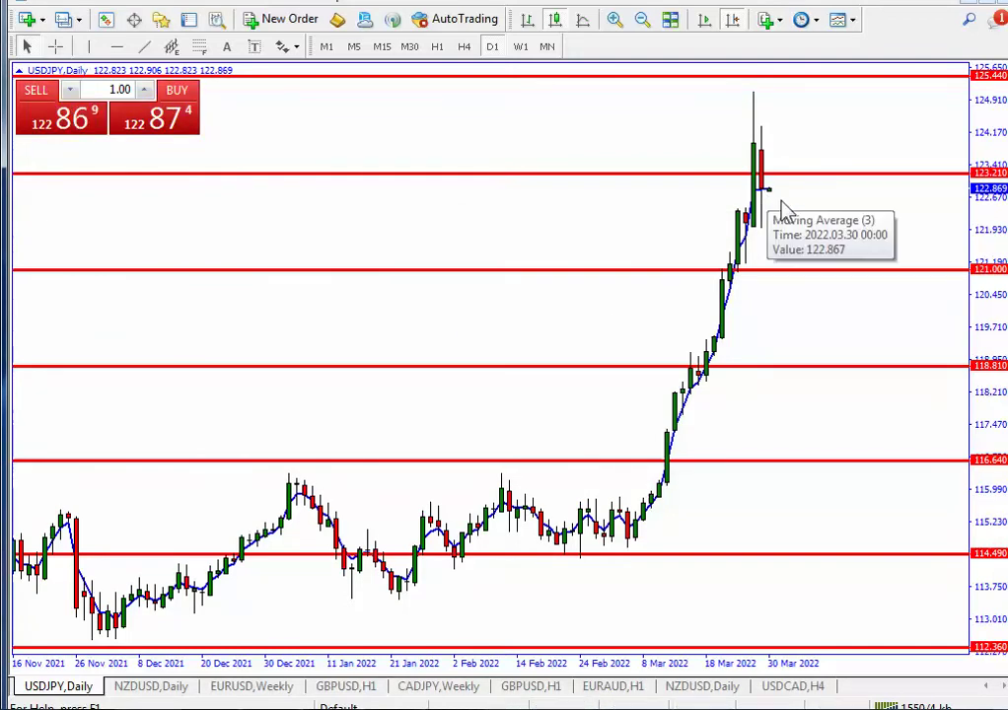
# Restore the Fibonacci retracement spanning the 112.36 to 125.44 levels with Undo, and delete it together with the selected 125.44 line after comparing recent candles
pyautogui.moveTo(777, 204)
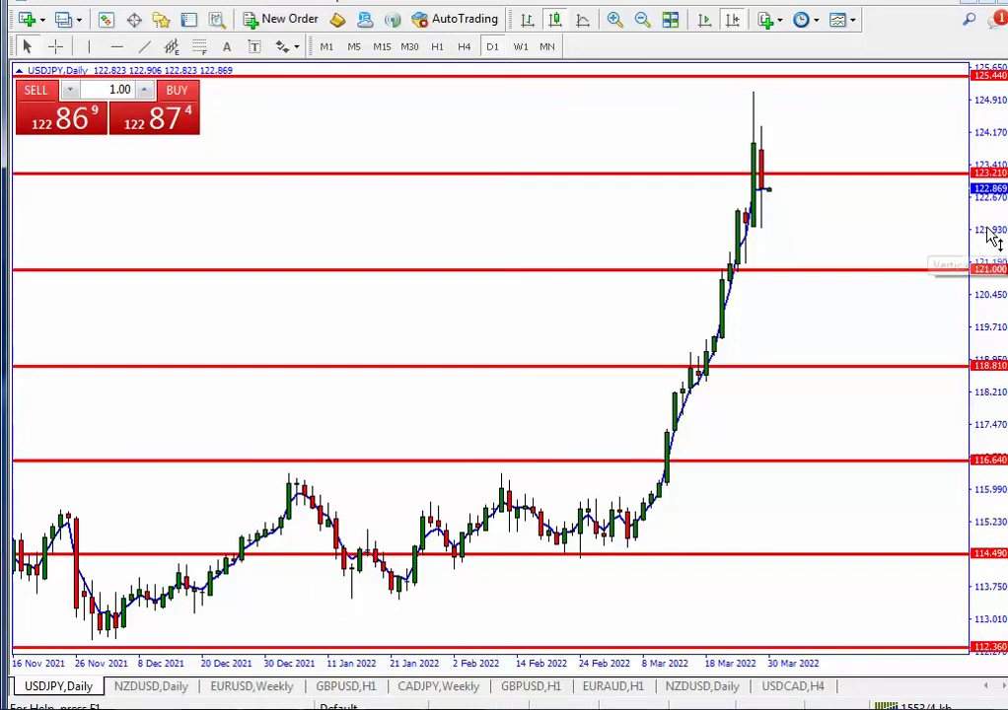
pyautogui.moveTo(994, 241); pyautogui.dragTo(991, 301)
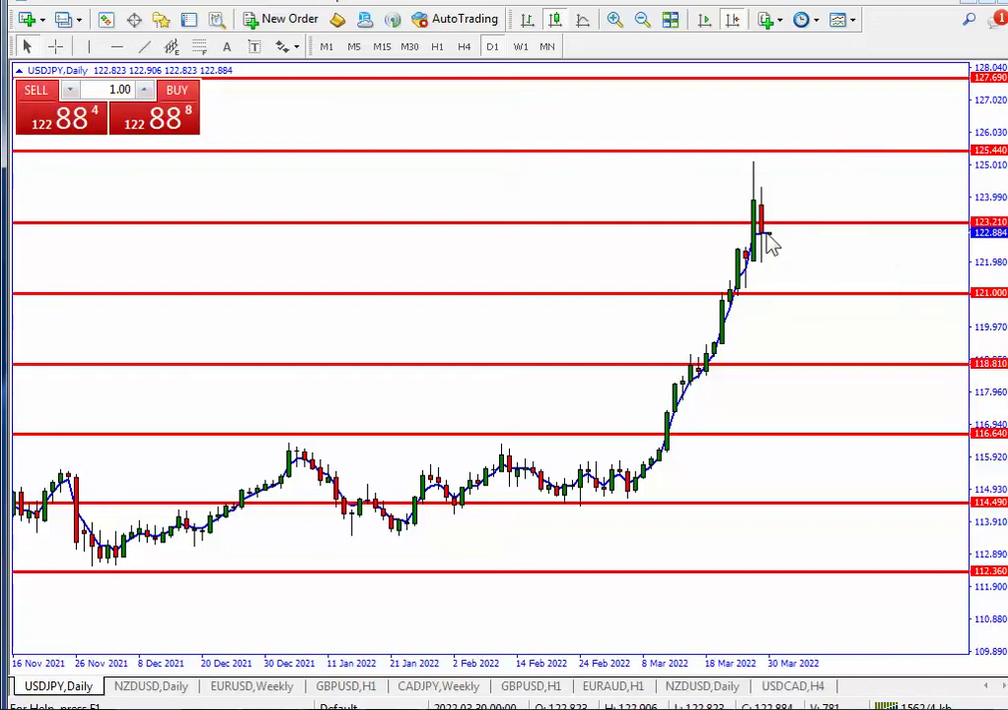
pyautogui.moveTo(772, 243)
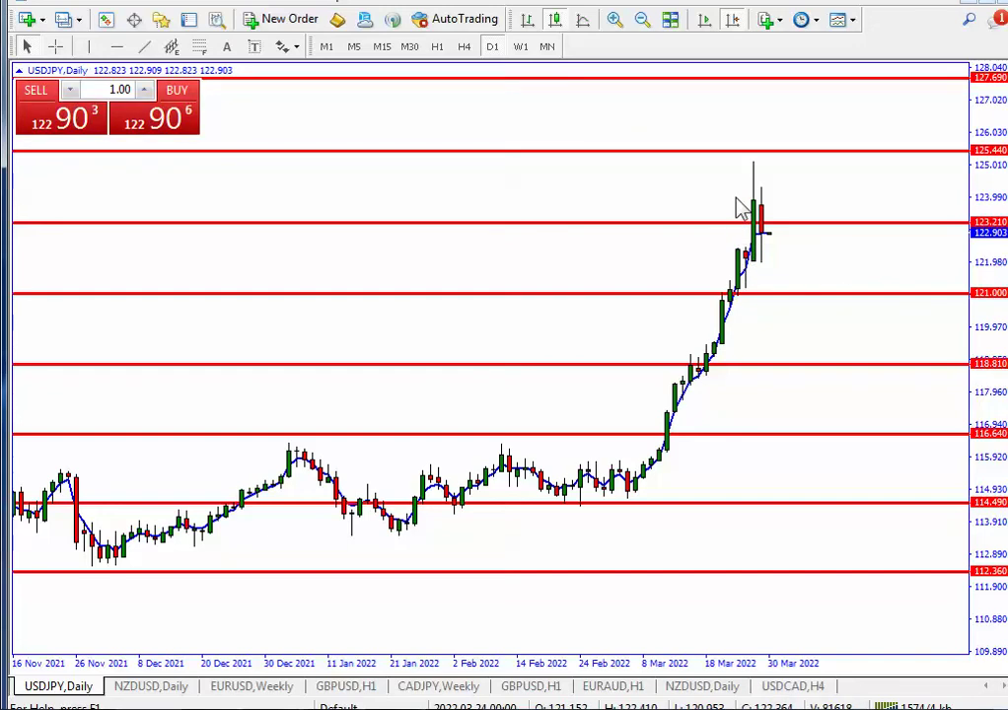
pyautogui.hotkey('ctrl', 'z')
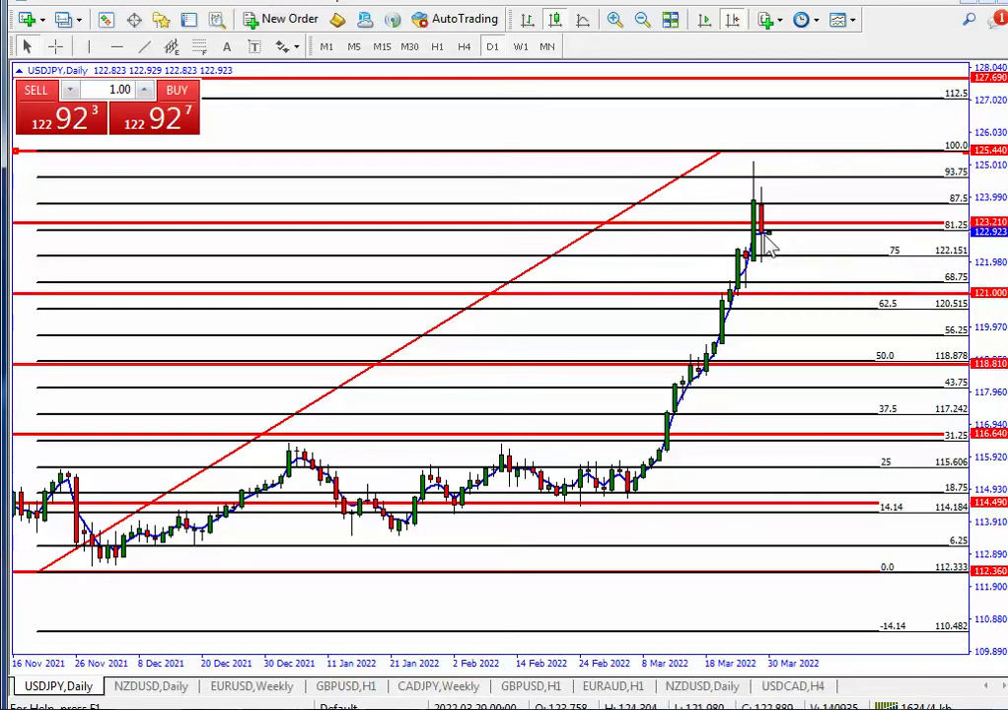
pyautogui.moveTo(856, 163)
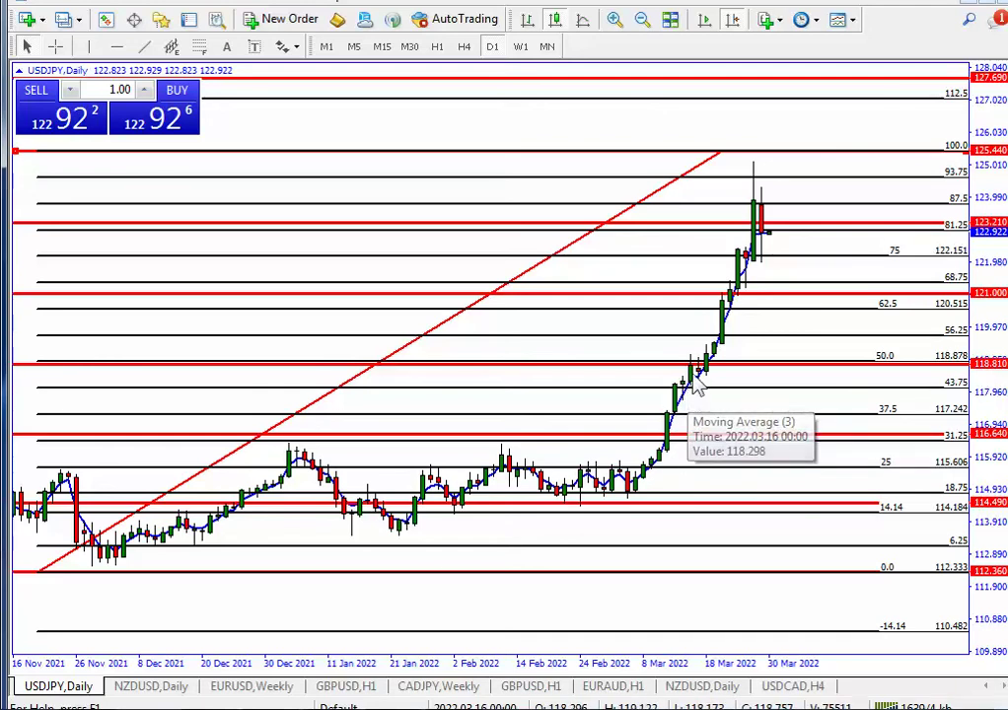
pyautogui.moveTo(707, 355)
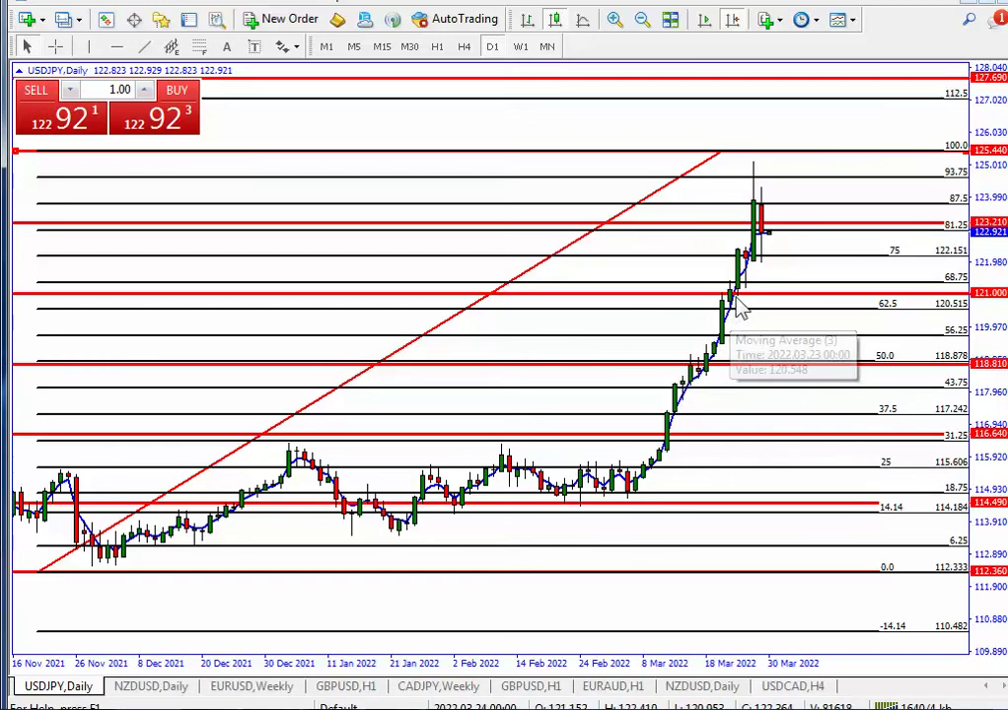
pyautogui.moveTo(748, 281)
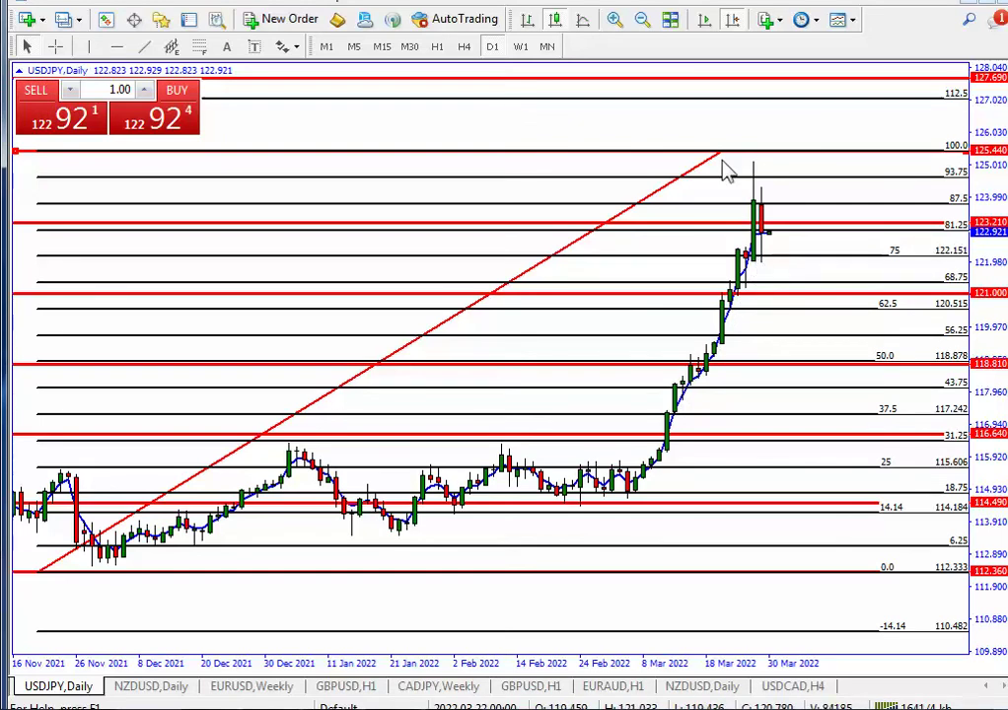
pyautogui.press('Delete')
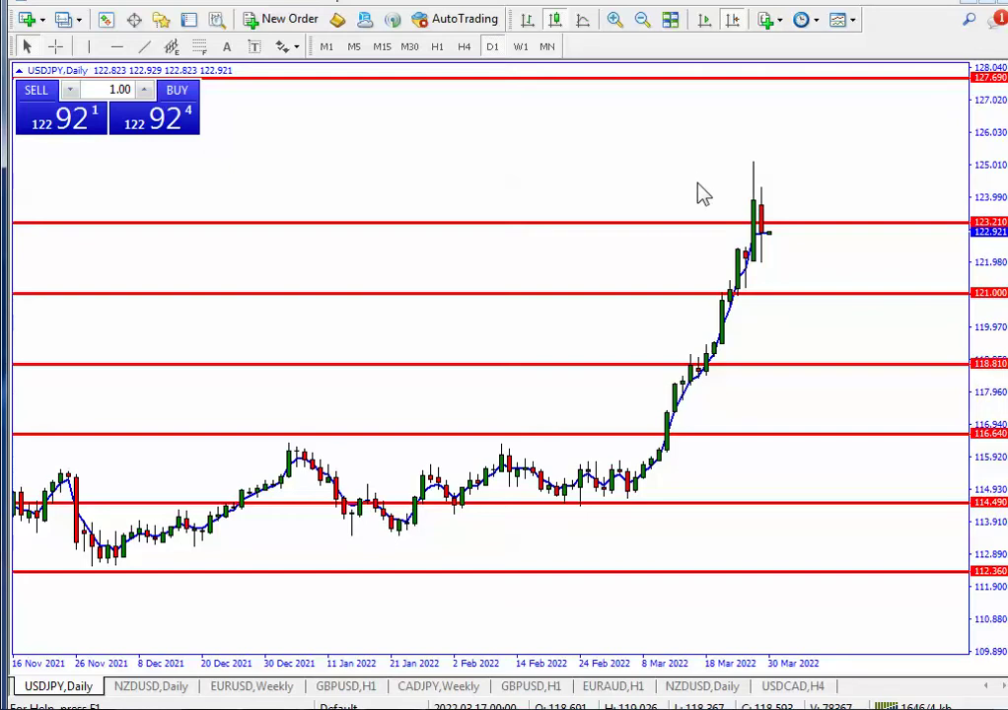
# Add a horizontal line above the 123.21 level on the daily USDJPY chart and set its value to 125.44
pyautogui.click(116, 47)
pyautogui.click(824, 155)
pyautogui.rightClick(824, 156)
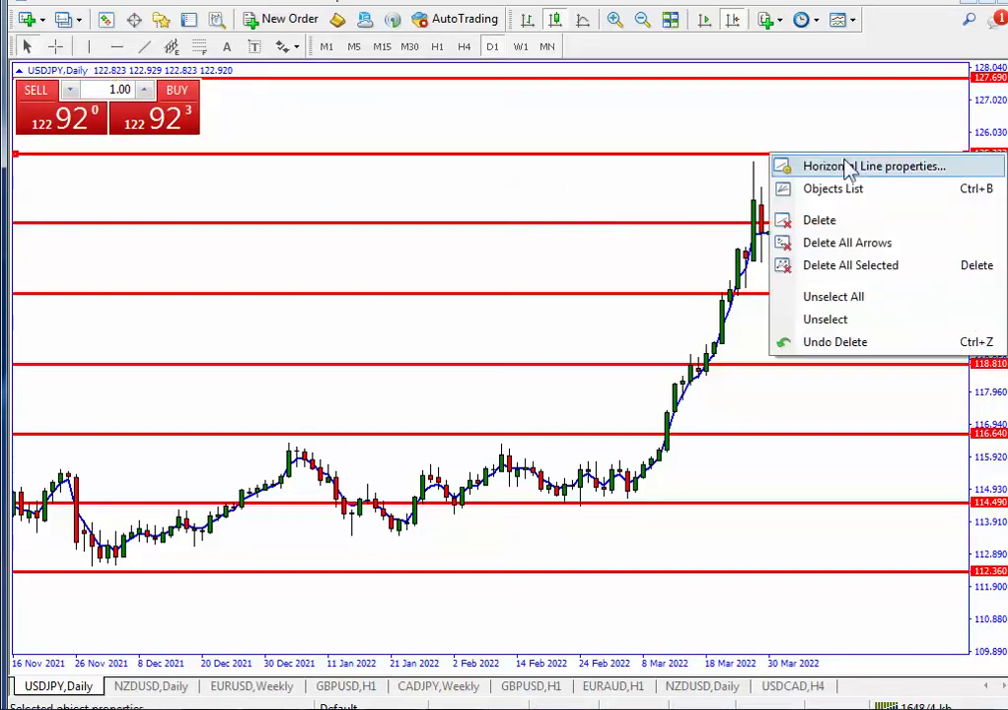
pyautogui.click(848, 166)
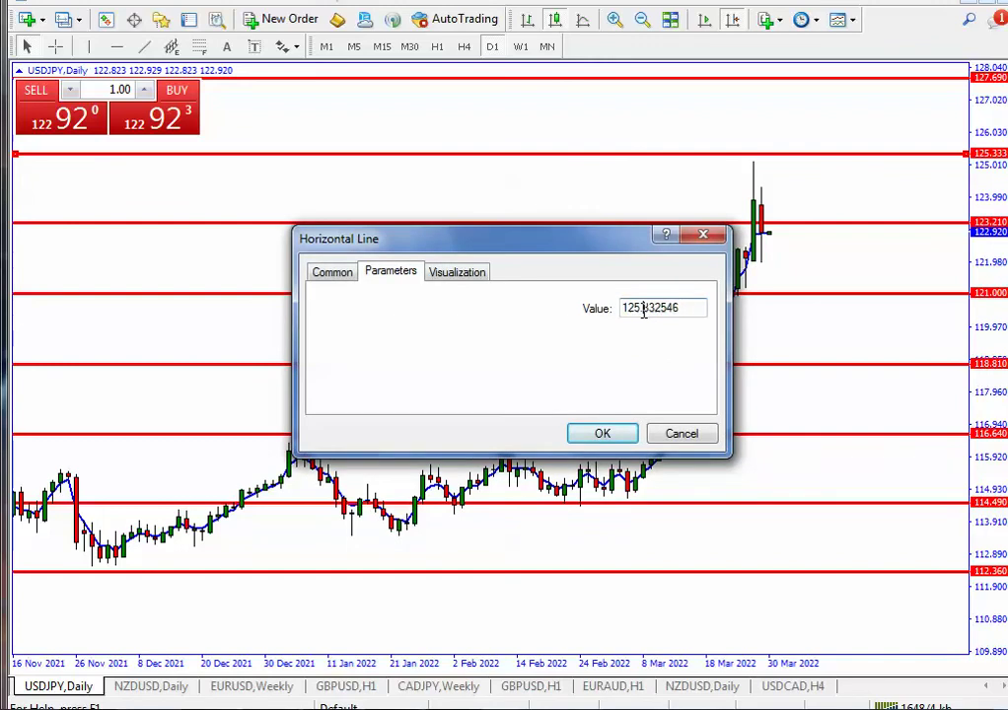
pyautogui.moveTo(643, 309); pyautogui.dragTo(732, 340)
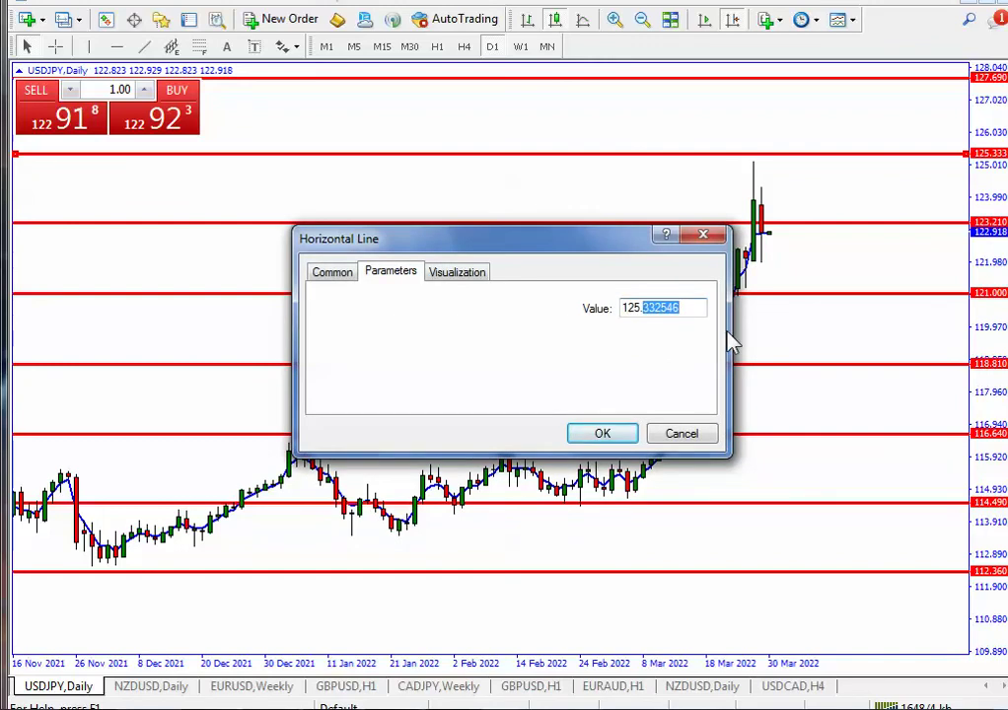
pyautogui.write('44')
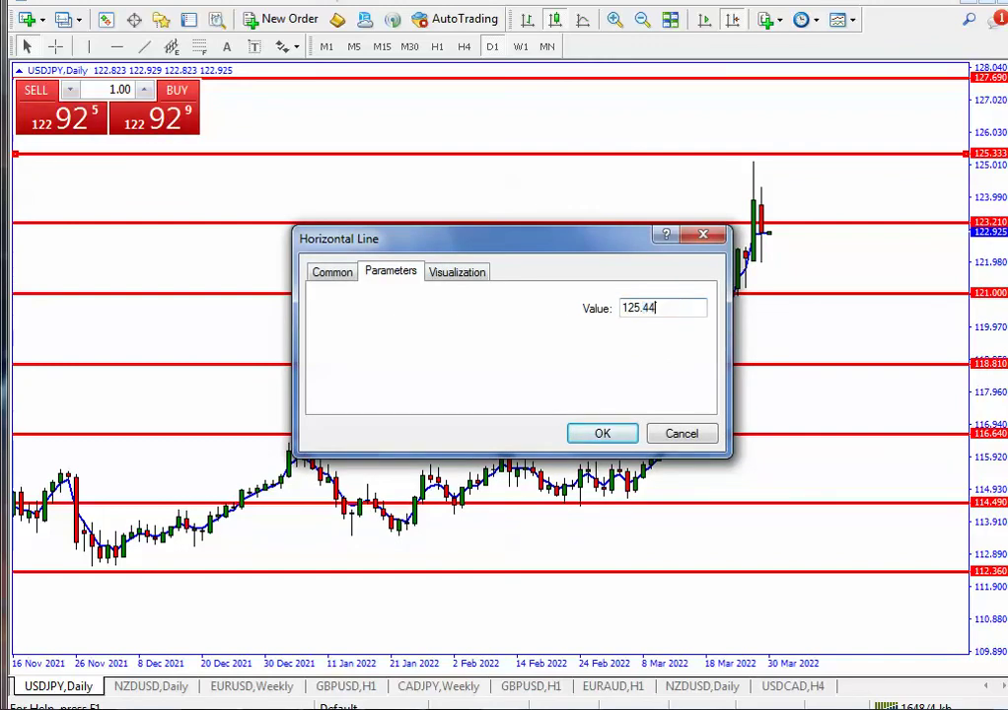
pyautogui.click(616, 434)
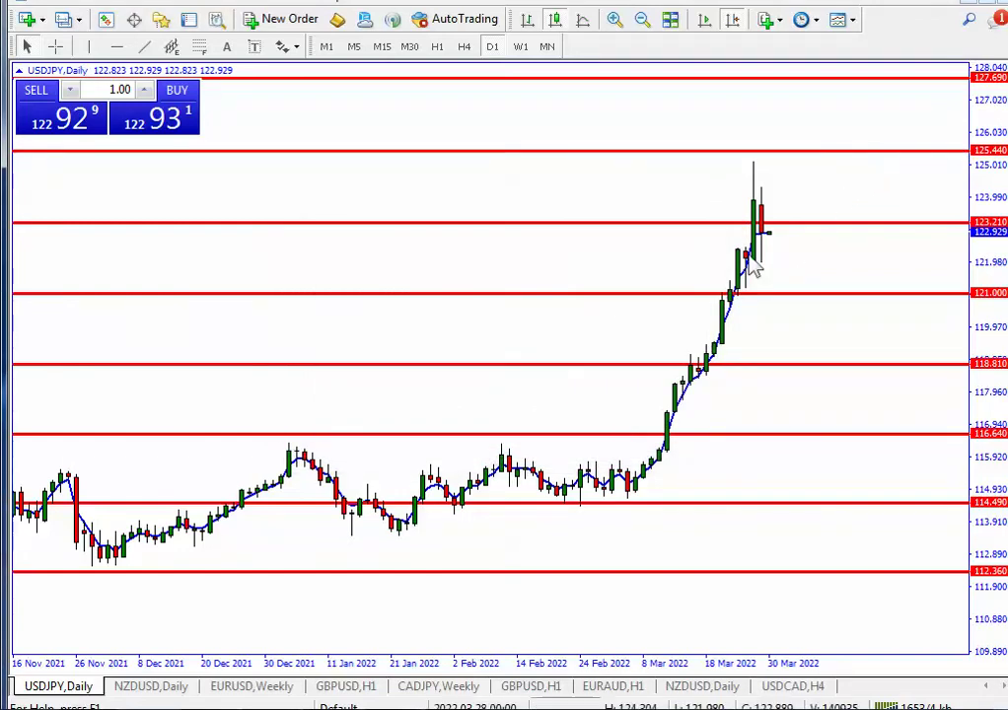
# Add a horizontal line between the 125.44 and 127.69 levels, colour it blue and set its value to 126.57
pyautogui.moveTo(757, 209)
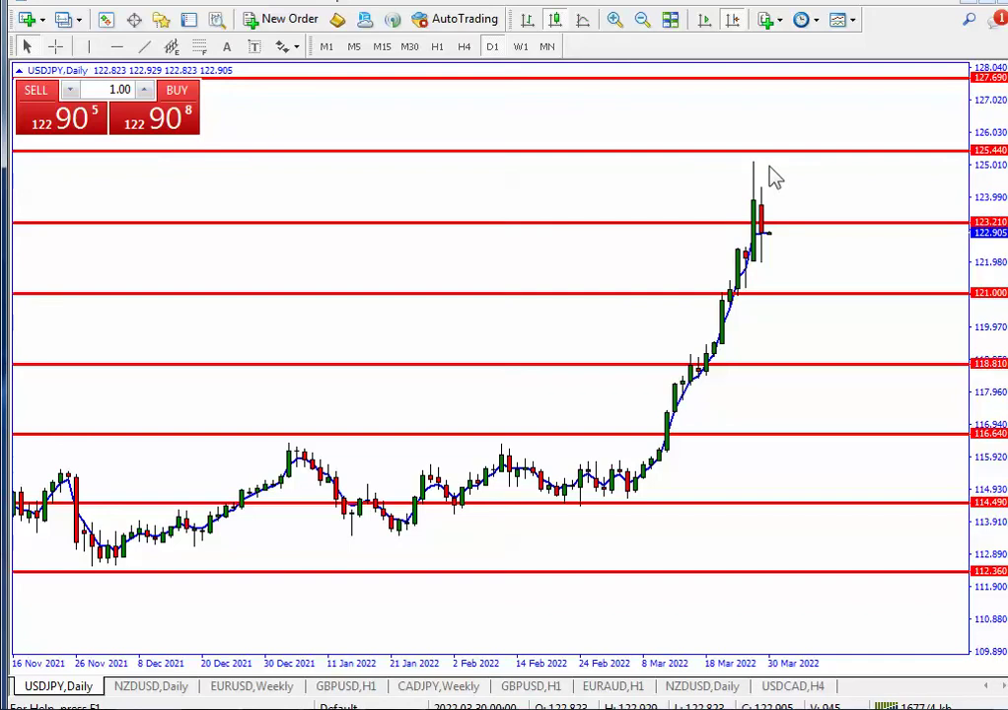
pyautogui.moveTo(755, 202)
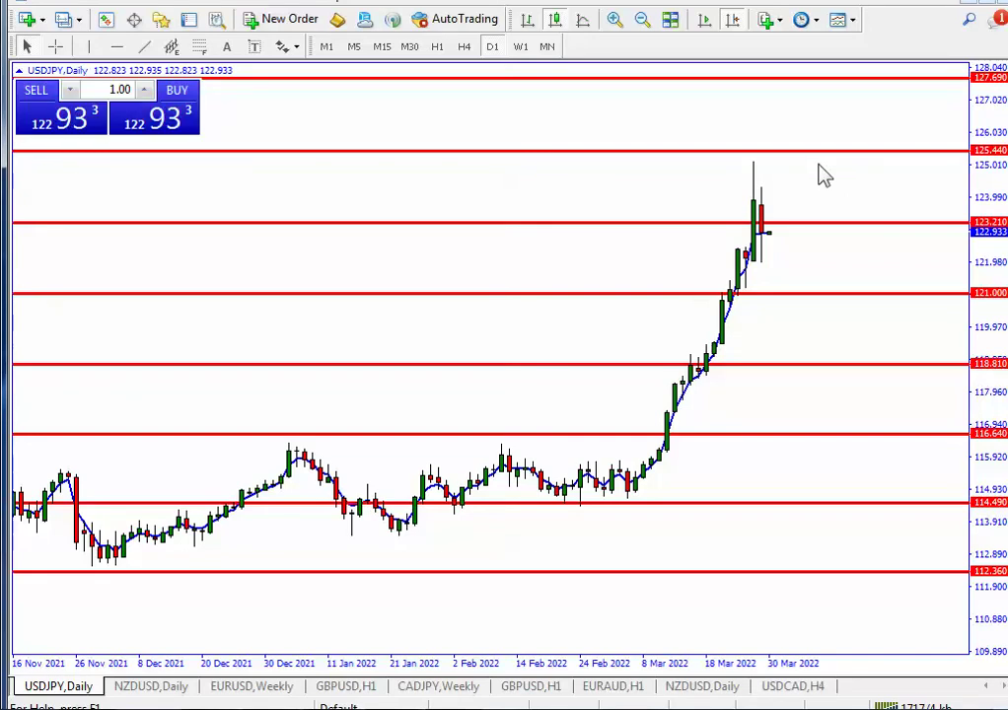
pyautogui.click(116, 46)
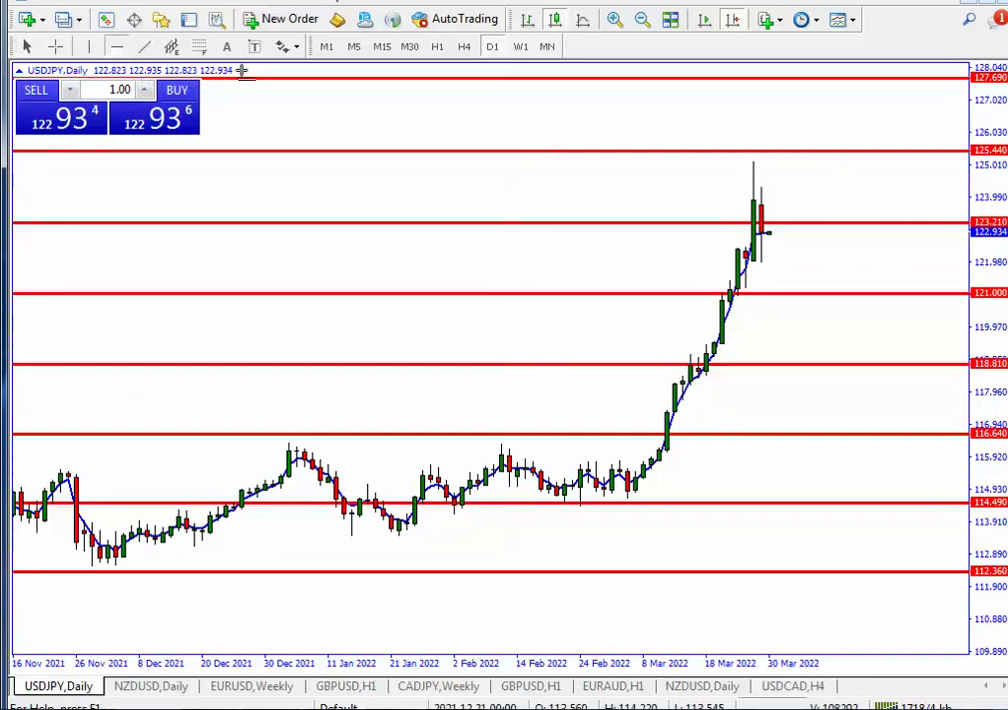
pyautogui.click(763, 130)
pyautogui.rightClick(774, 130)
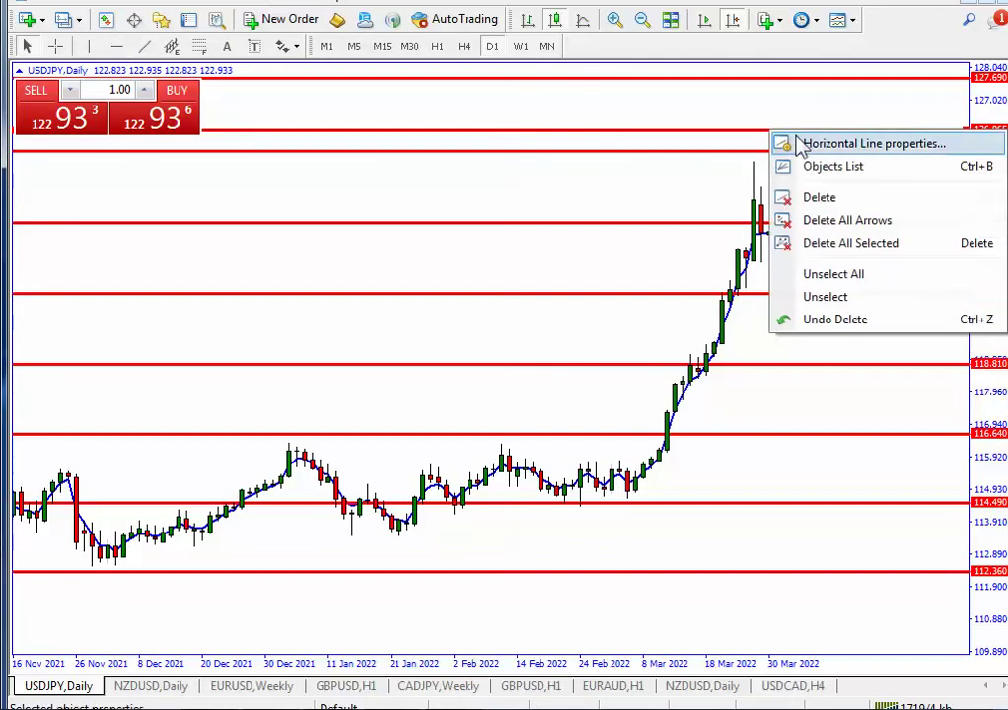
pyautogui.click(799, 144)
pyautogui.click(351, 277)
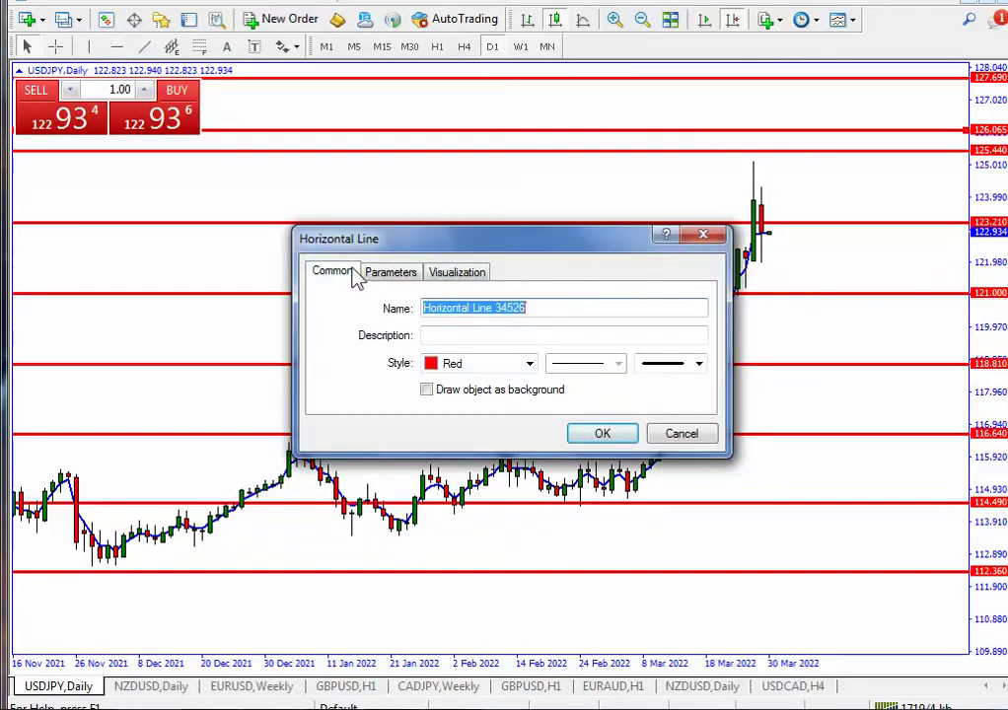
pyautogui.click(531, 365)
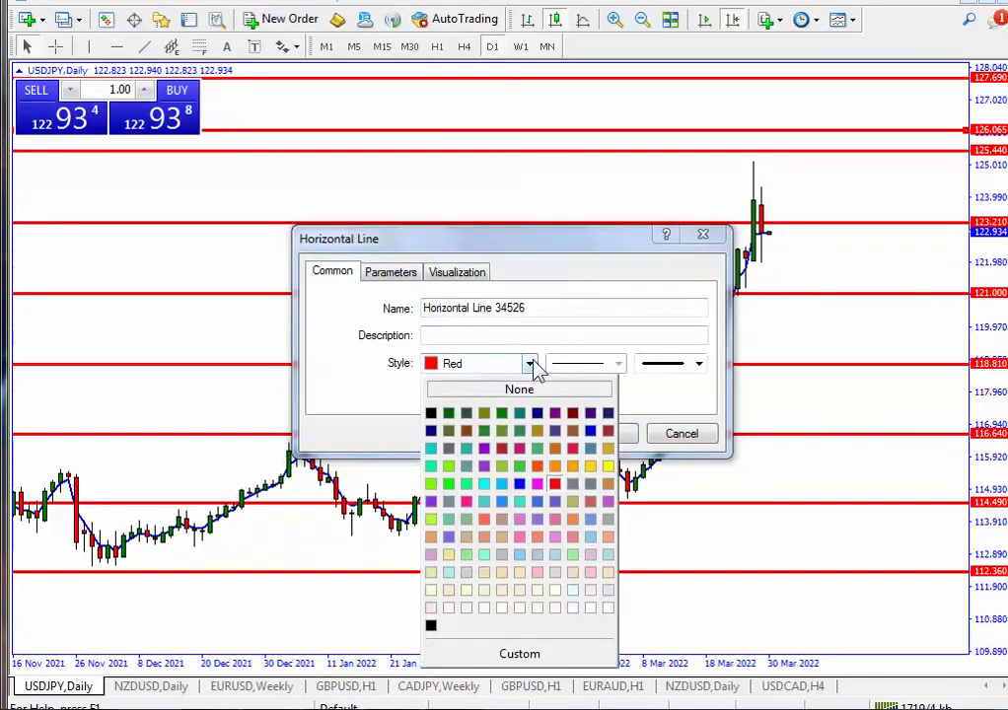
pyautogui.click(519, 484)
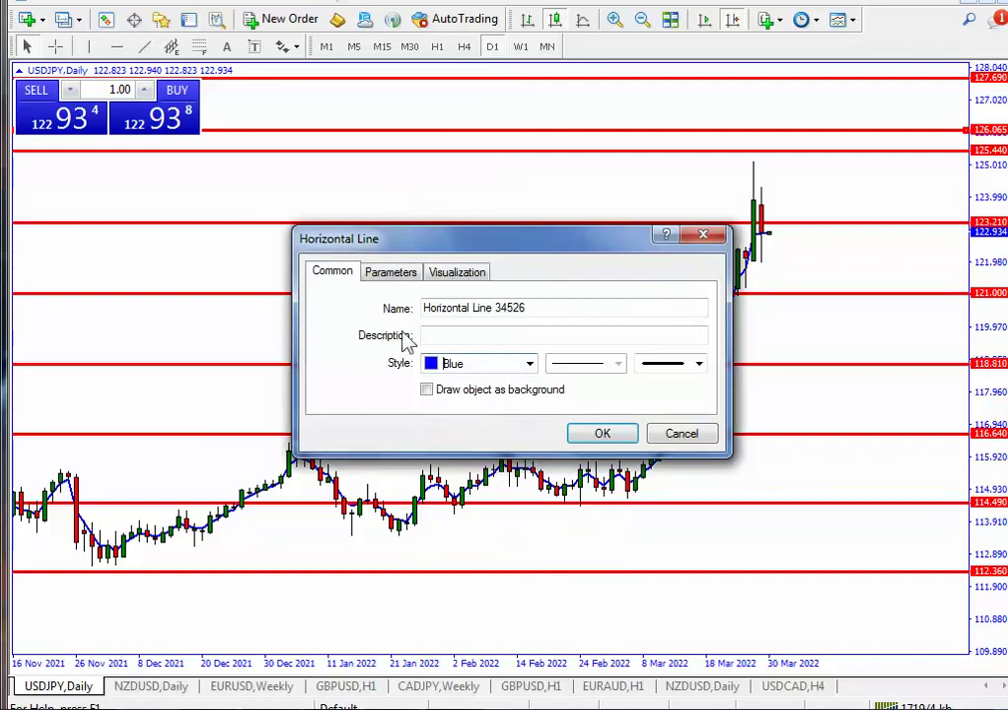
pyautogui.click(392, 273)
pyautogui.moveTo(648, 313); pyautogui.dragTo(705, 309)
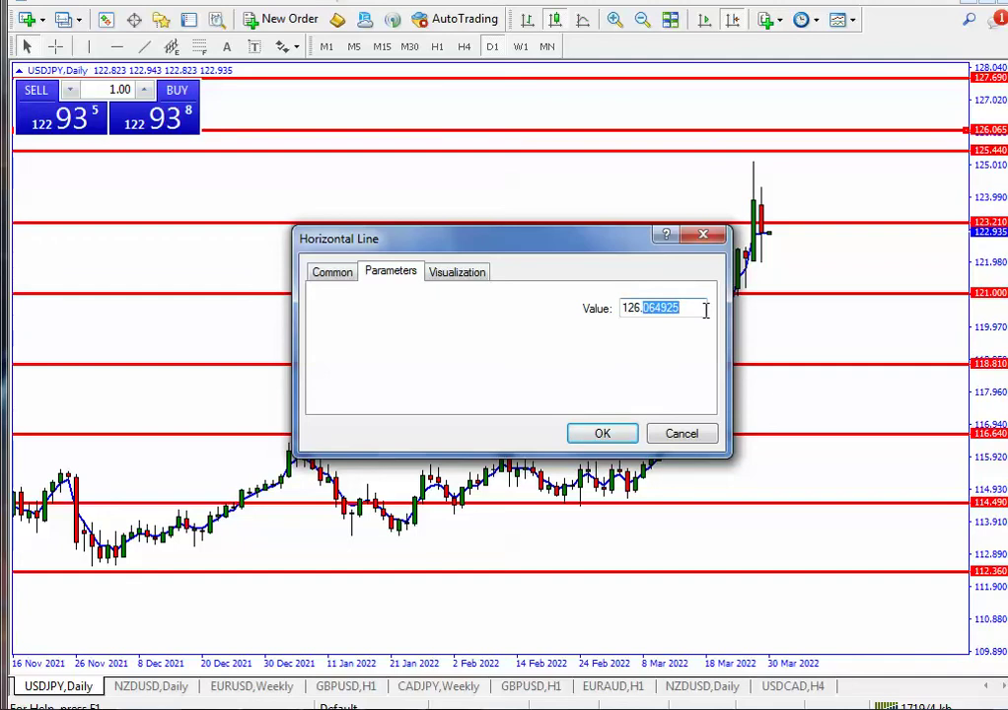
pyautogui.write('57')
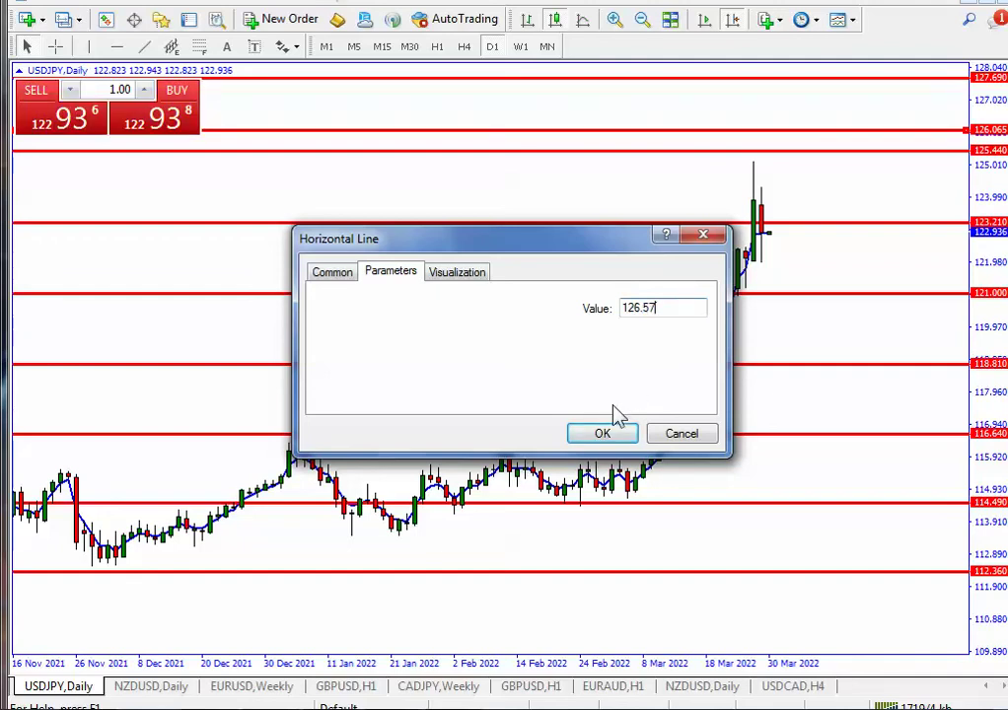
pyautogui.click(606, 431)
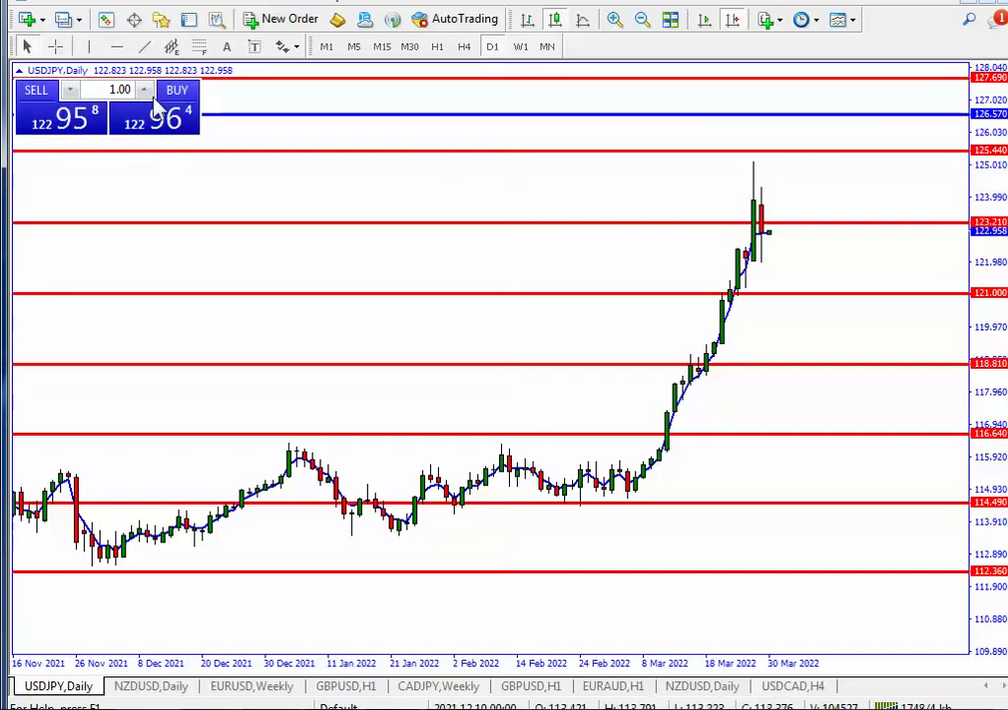
# Add a blue horizontal line between the 123.21 and 125.44 levels and set its value to 124.33
pyautogui.click(117, 46)
pyautogui.click(839, 178)
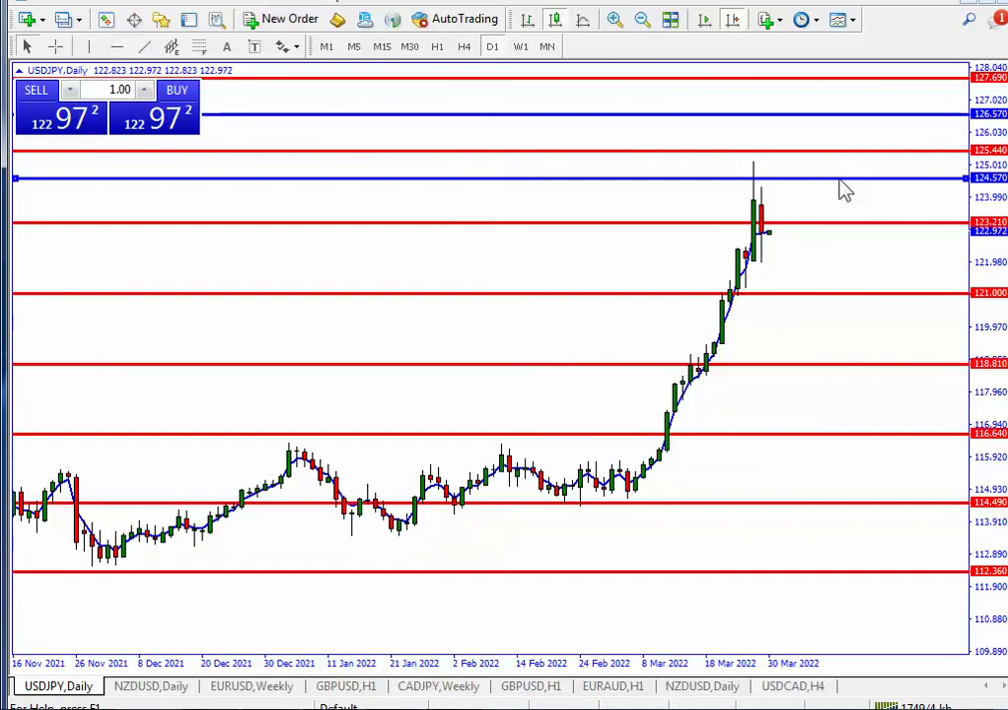
pyautogui.rightClick(840, 177)
pyautogui.click(799, 126)
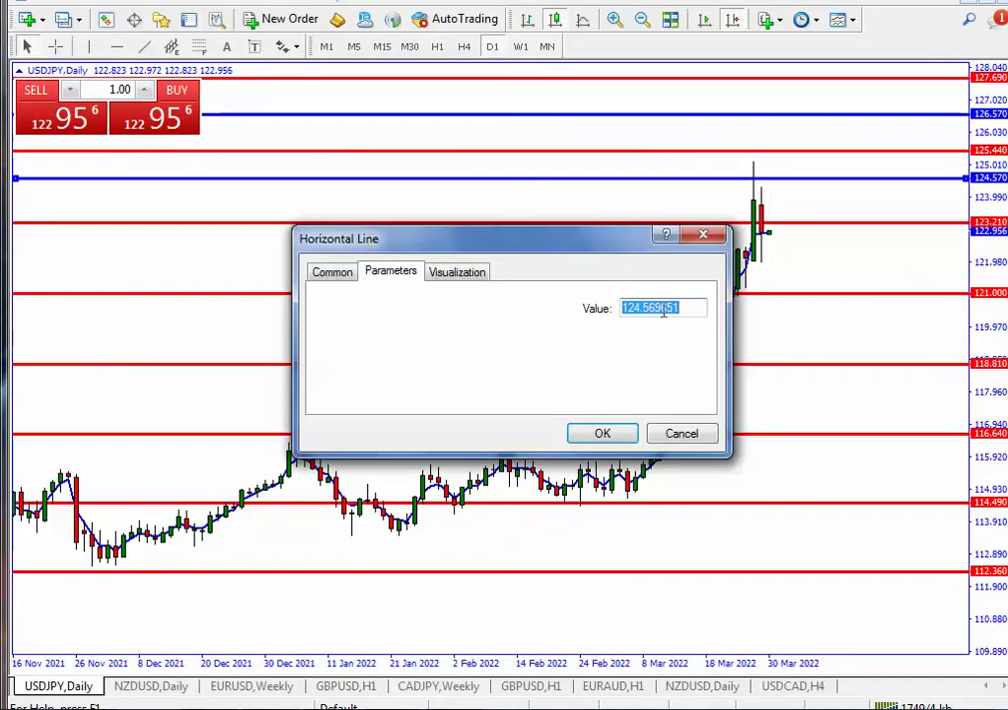
pyautogui.press('Home')
pyautogui.press('Right')
pyautogui.press('Right')
pyautogui.press('Right')
pyautogui.press('Right')
pyautogui.hotkey('shift', 'End')
pyautogui.write('3')
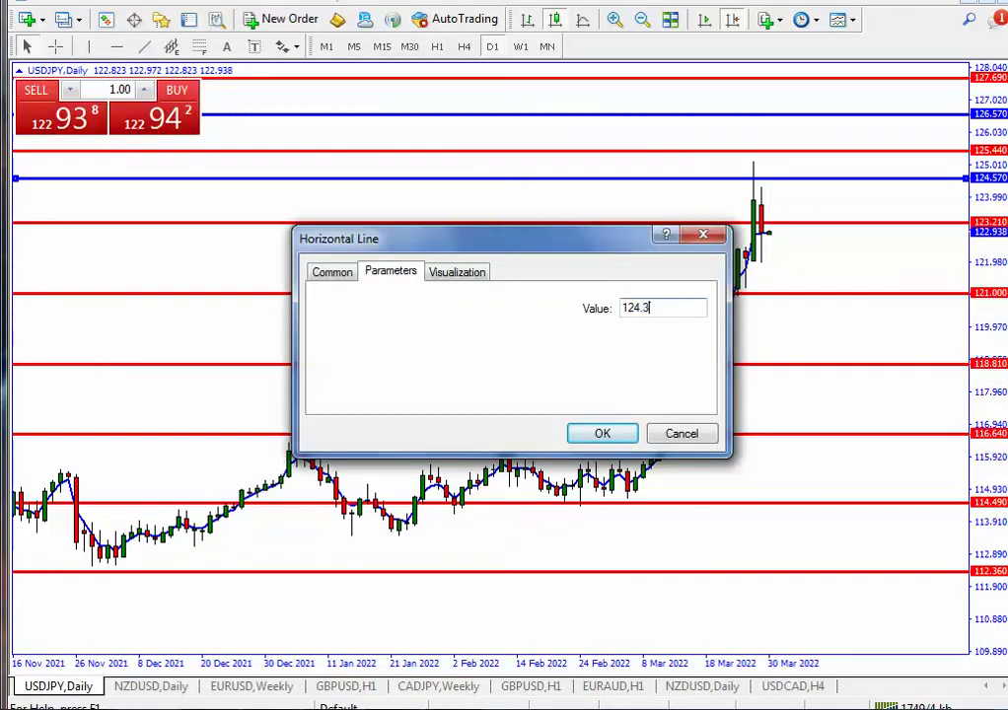
pyautogui.click(622, 439)
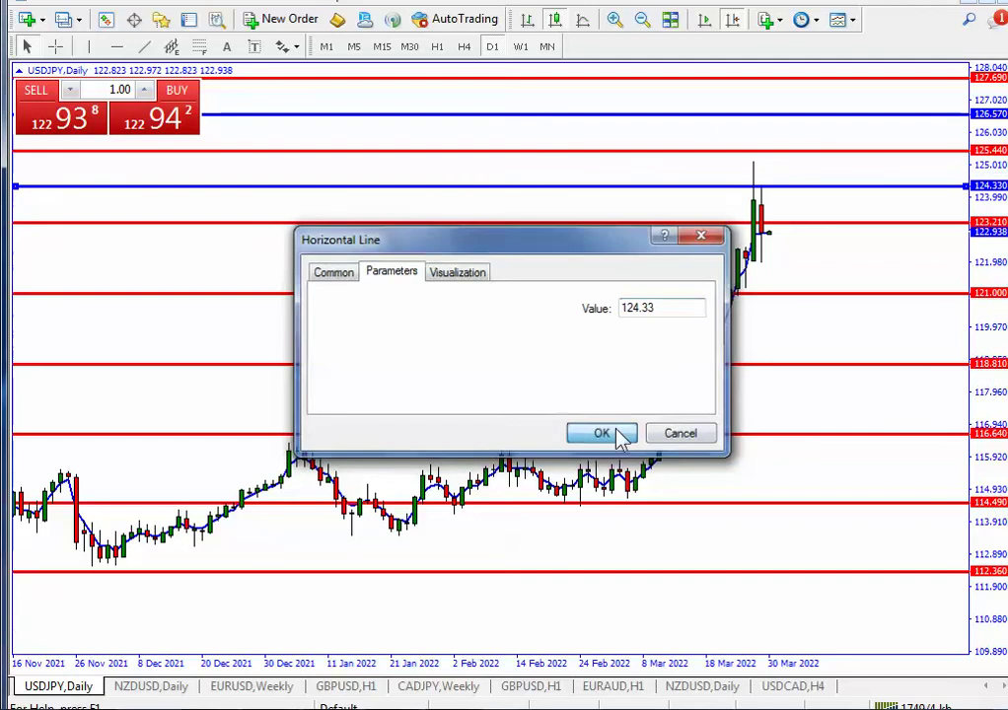
pyautogui.click(844, 197)
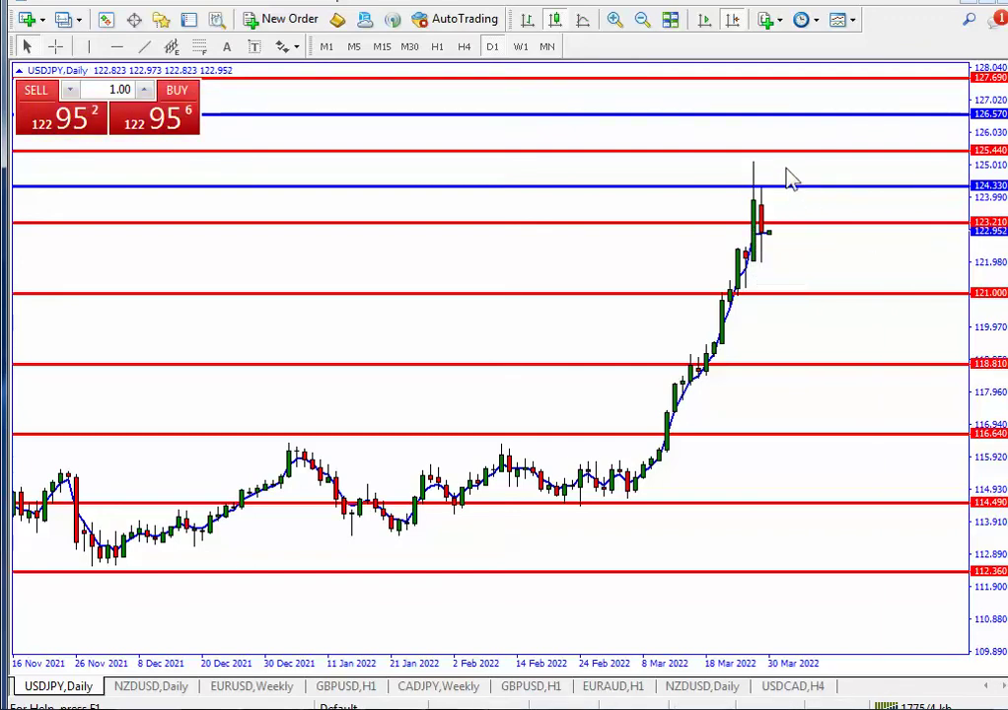
# Delete the 3-period moving average indicator from the daily USDJPY chart
pyautogui.rightClick(764, 240)
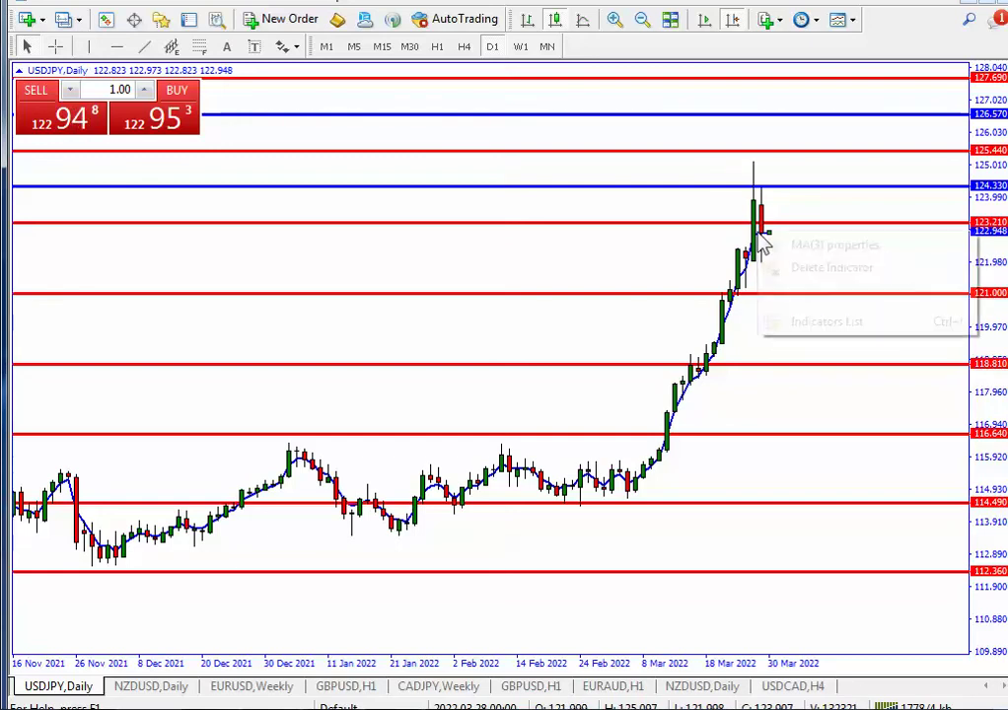
pyautogui.click(802, 268)
pyautogui.moveTo(768, 244)
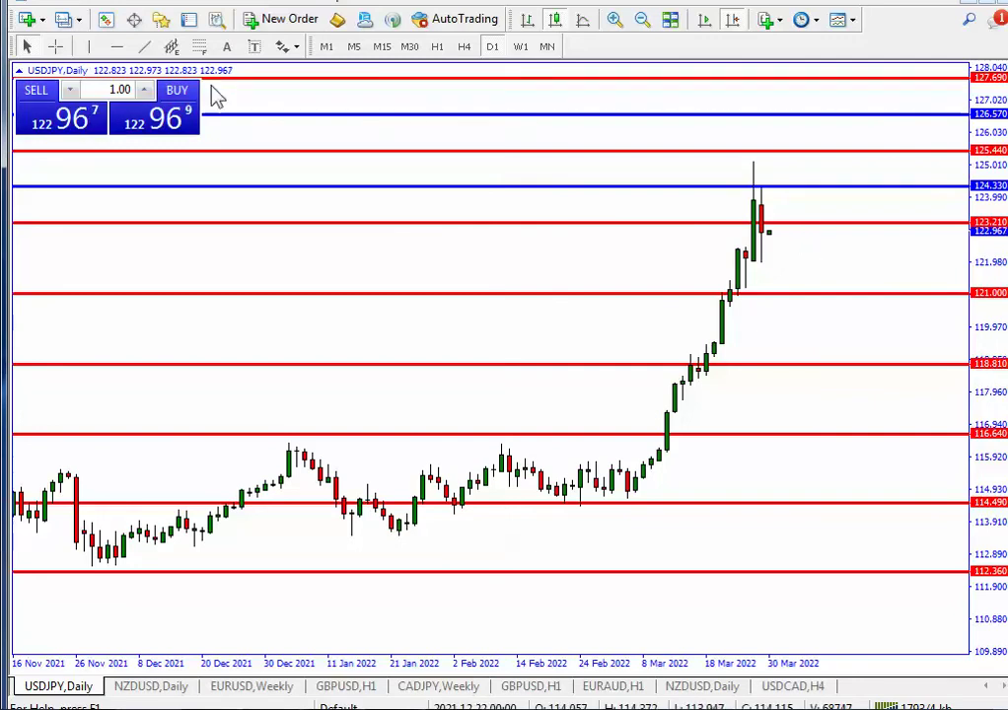
# Add a blue horizontal line between the 121.00 and 123.21 levels and set its value to 122.11
pyautogui.click(116, 46)
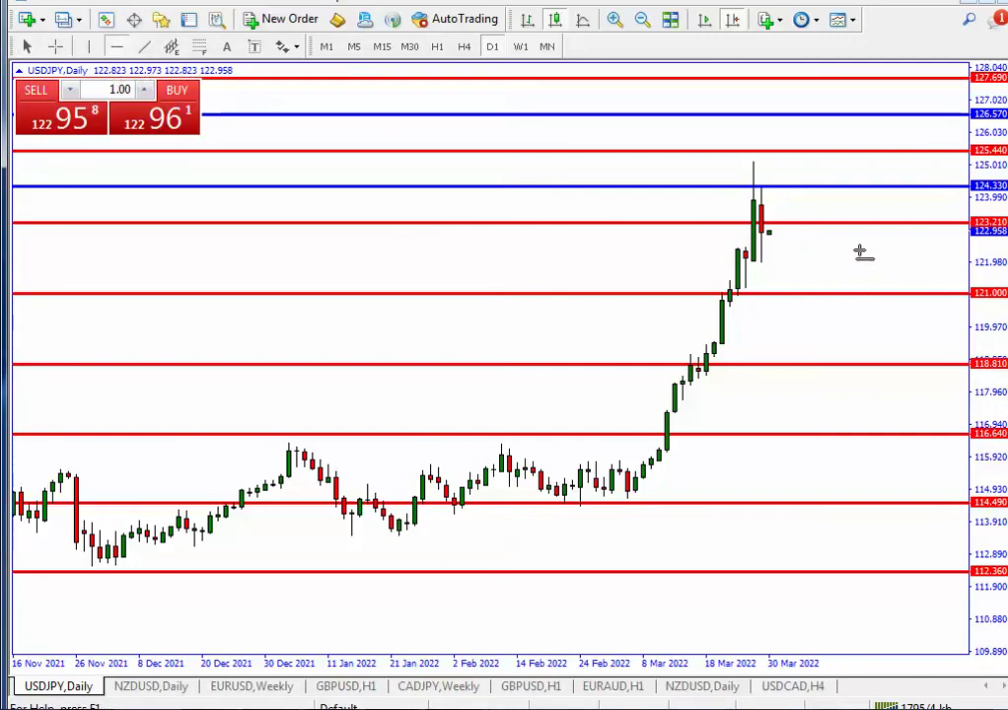
pyautogui.click(862, 250)
pyautogui.rightClick(864, 253)
pyautogui.click(895, 264)
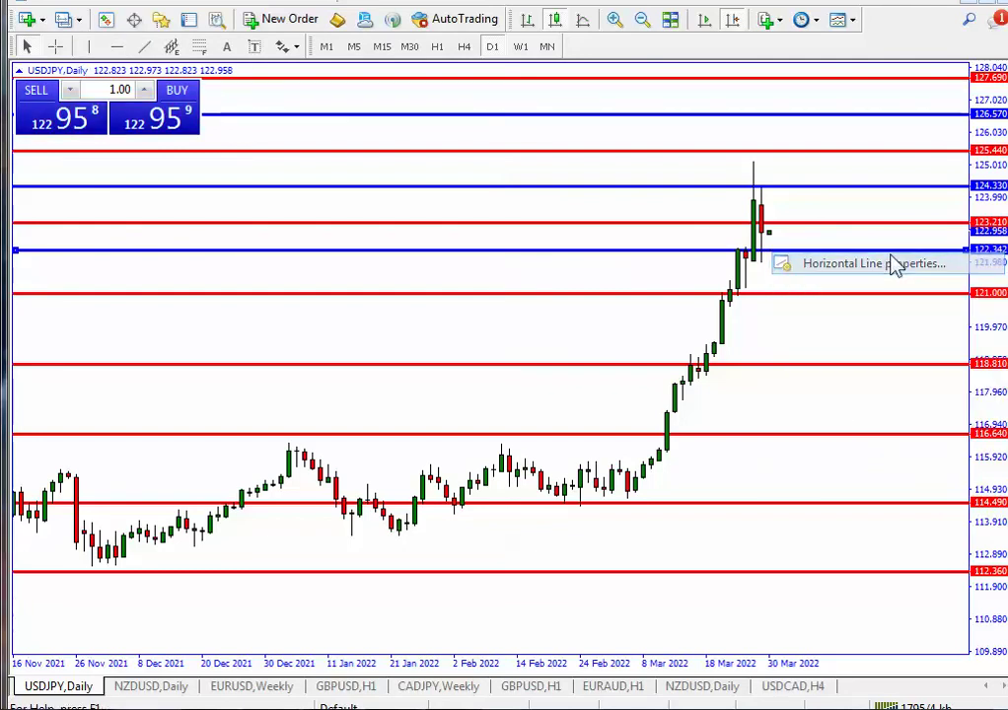
pyautogui.moveTo(645, 308); pyautogui.dragTo(747, 330)
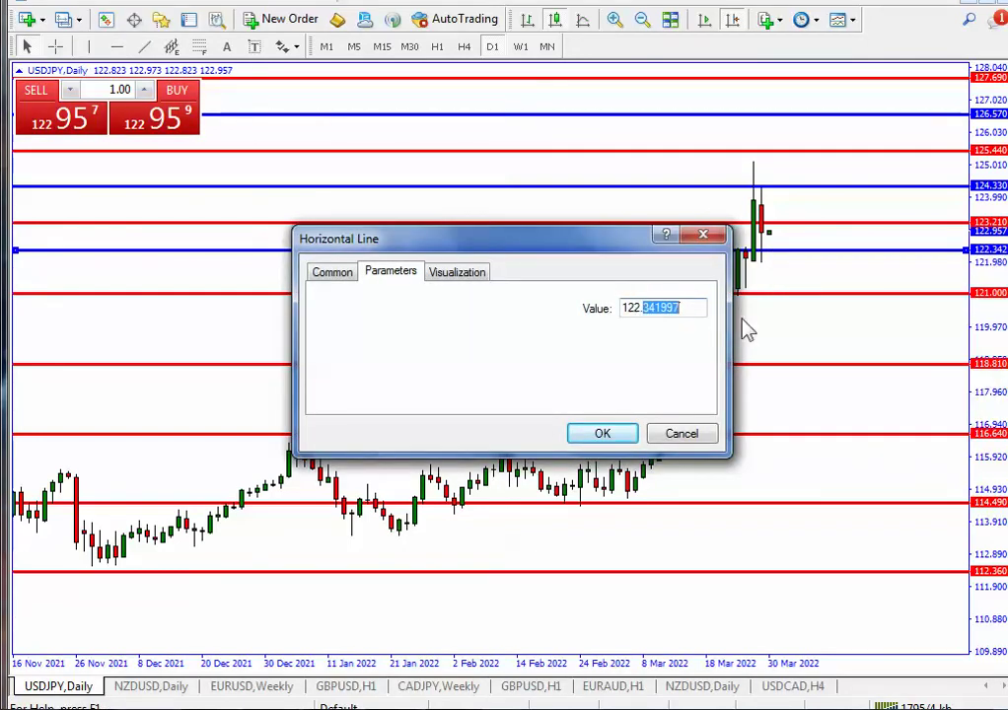
pyautogui.write('11')
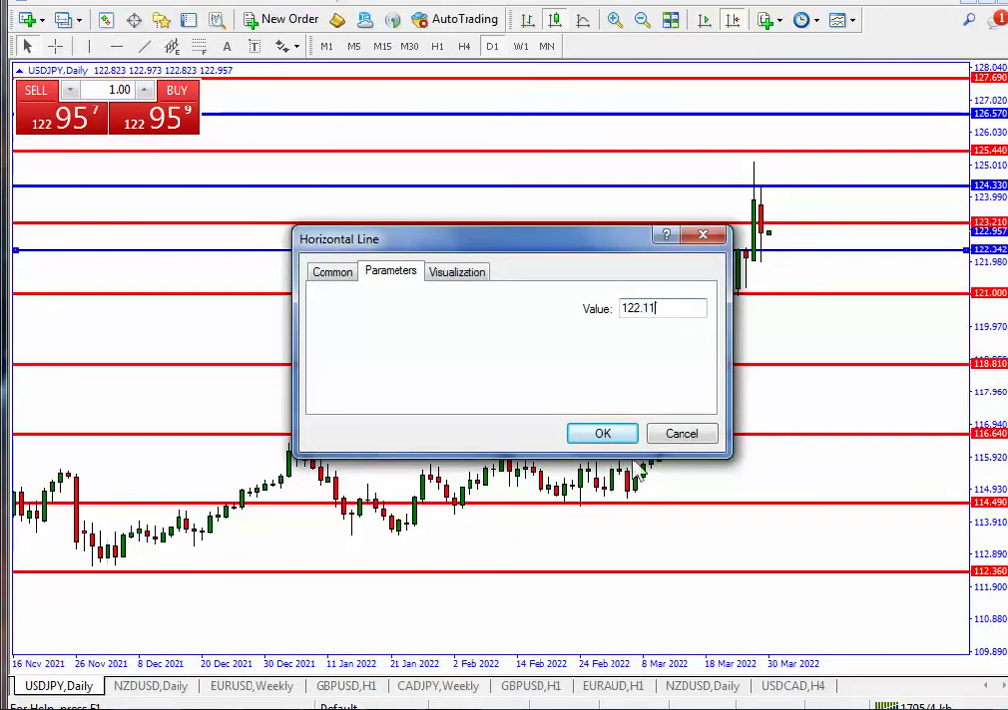
pyautogui.click(604, 435)
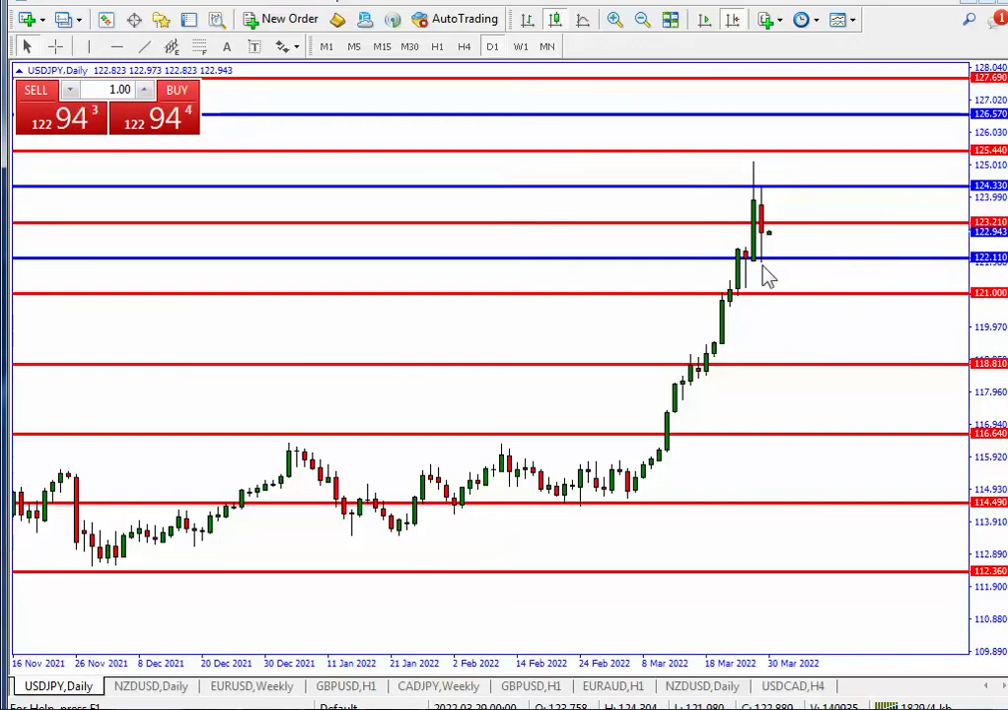
# Add a blue horizontal line between the 118.81 and 121.00 levels and set its value to 119.91
pyautogui.click(116, 46)
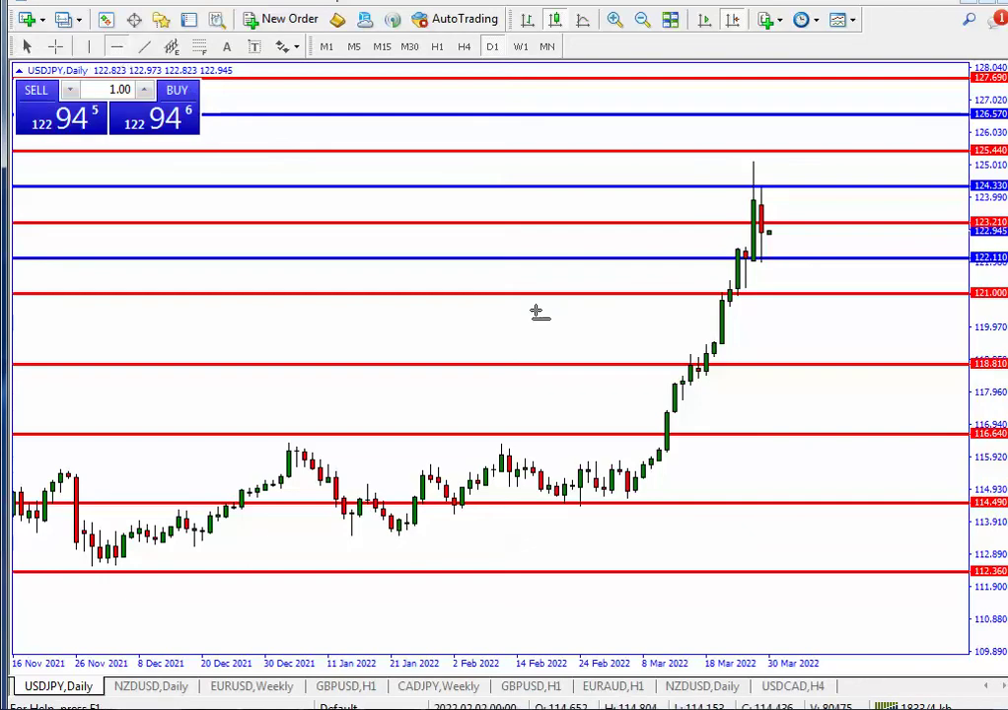
pyautogui.click(825, 331)
pyautogui.rightClick(828, 333)
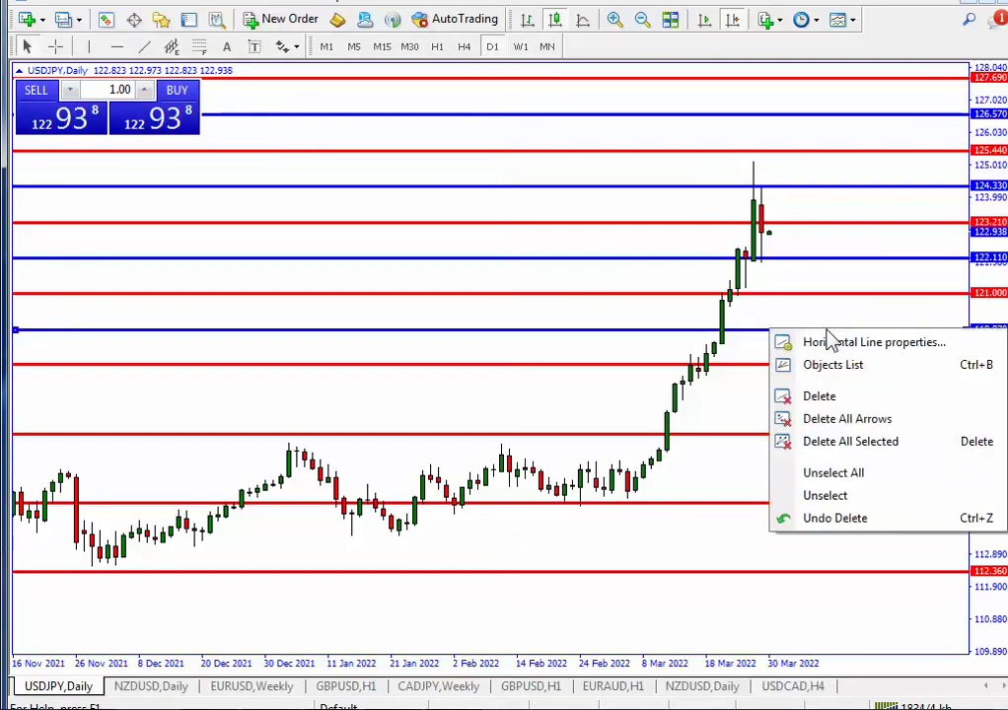
pyautogui.click(839, 343)
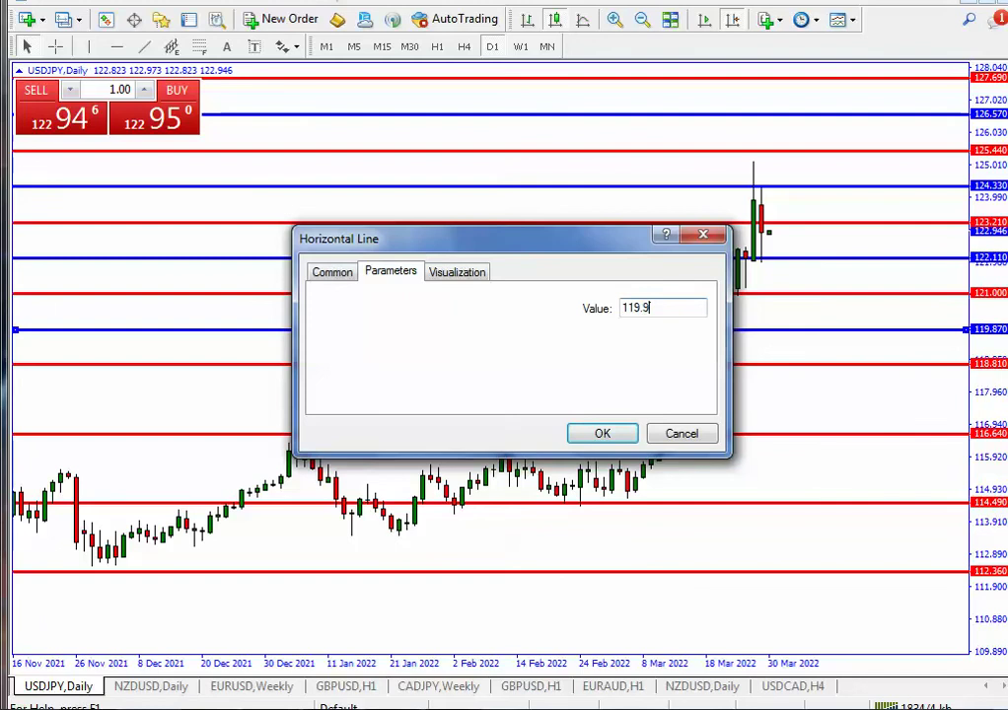
pyautogui.click(633, 436)
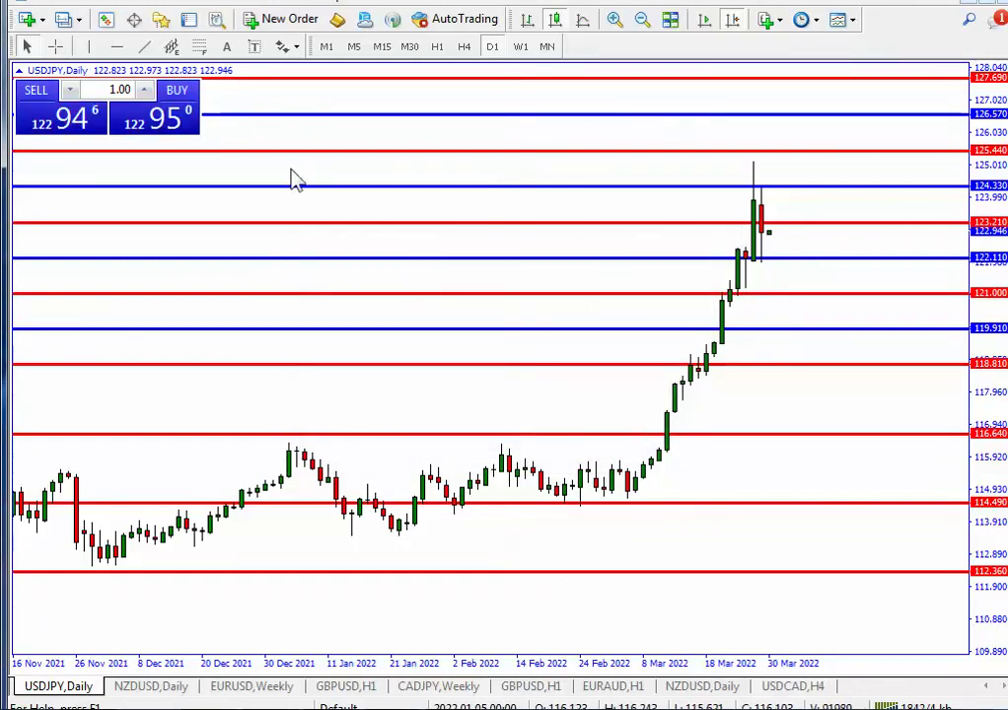
# Add a blue horizontal line between the 116.64 and 118.81 levels and set its value to 117.73
pyautogui.click(117, 46)
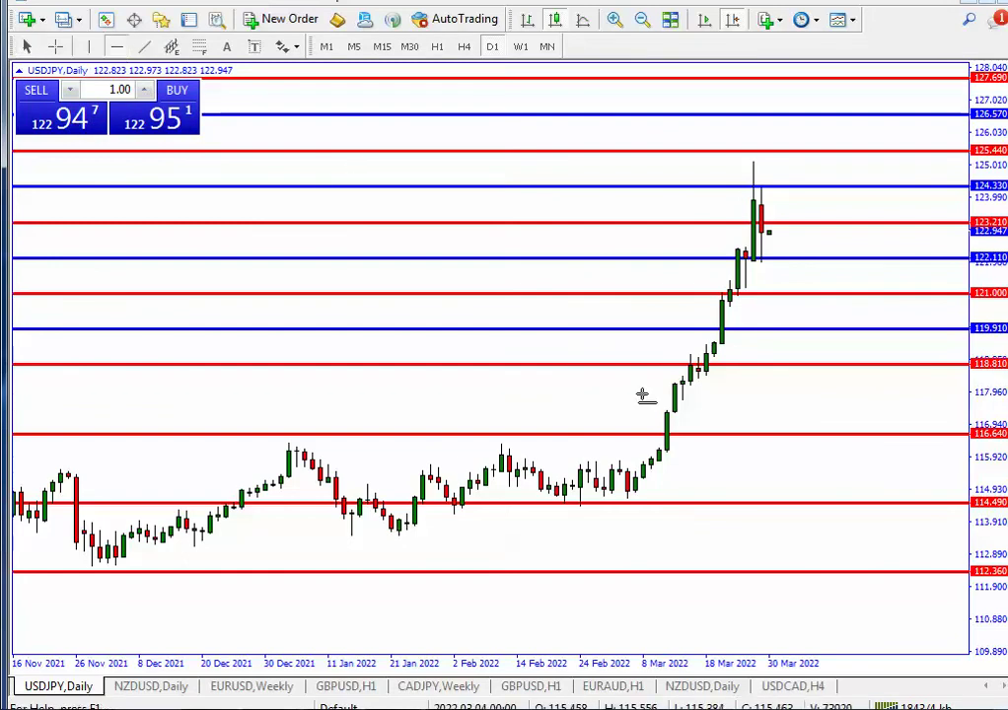
pyautogui.click(769, 400)
pyautogui.rightClick(772, 412)
pyautogui.click(780, 414)
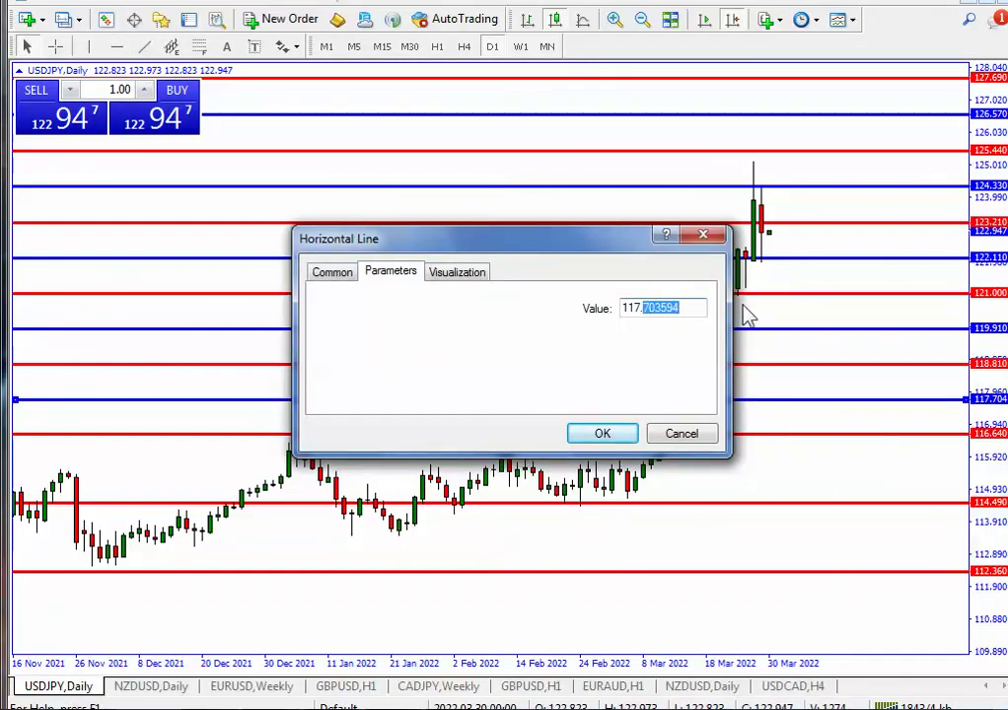
pyautogui.write('73')
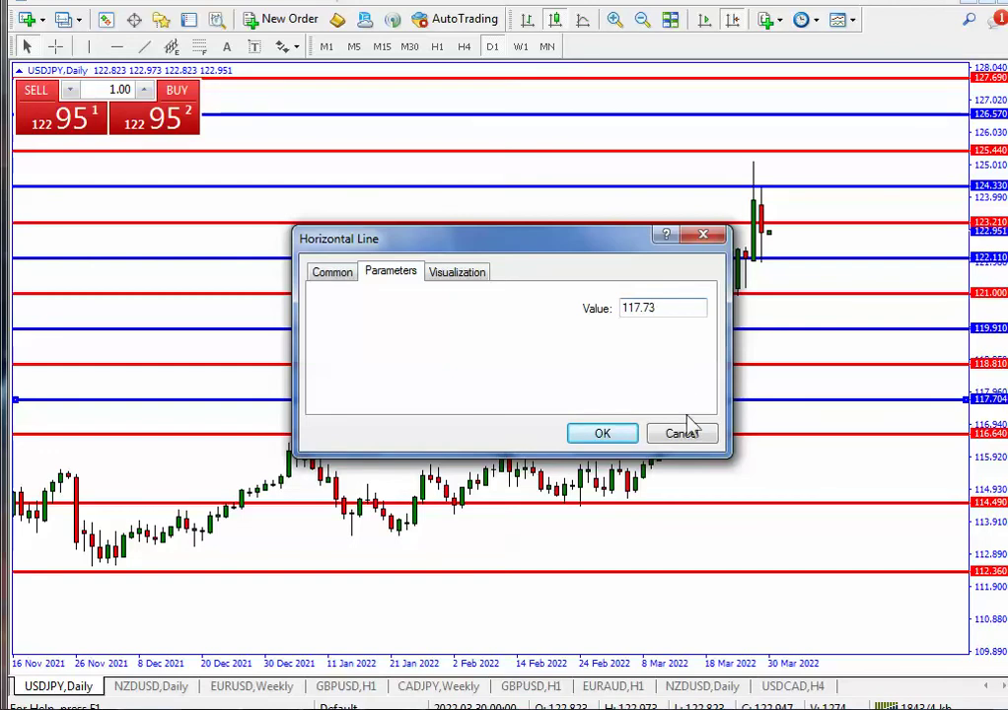
pyautogui.click(619, 444)
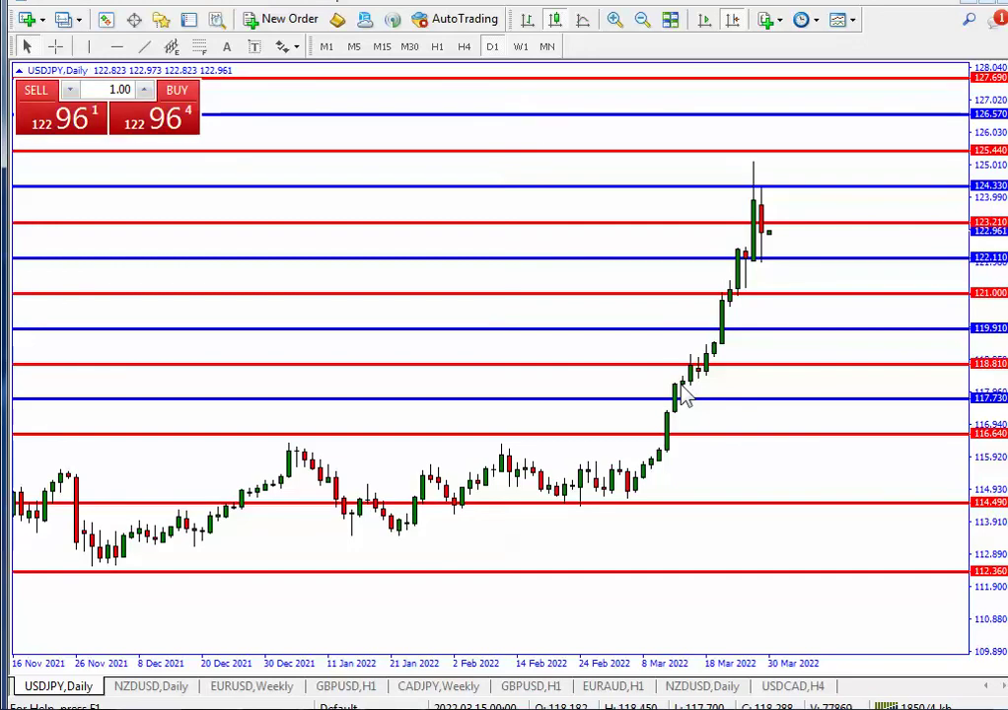
# Add a blue horizontal line between the 114.49 and 116.64 levels and set its value to 115.57
pyautogui.click(117, 47)
pyautogui.click(786, 450)
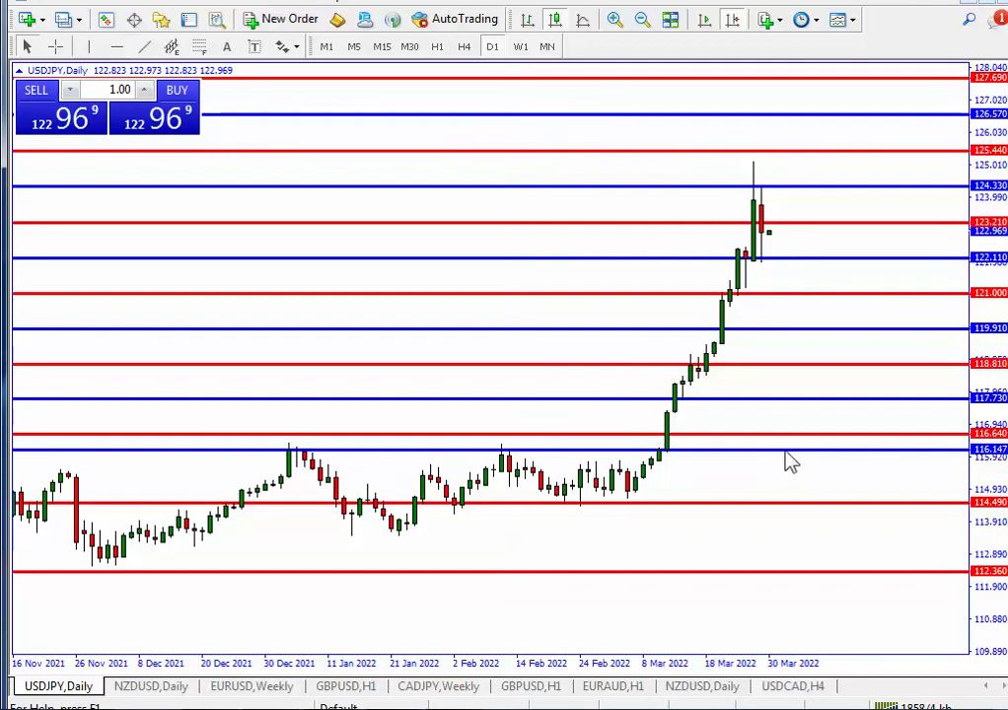
pyautogui.moveTo(786, 458); pyautogui.dragTo(857, 481)
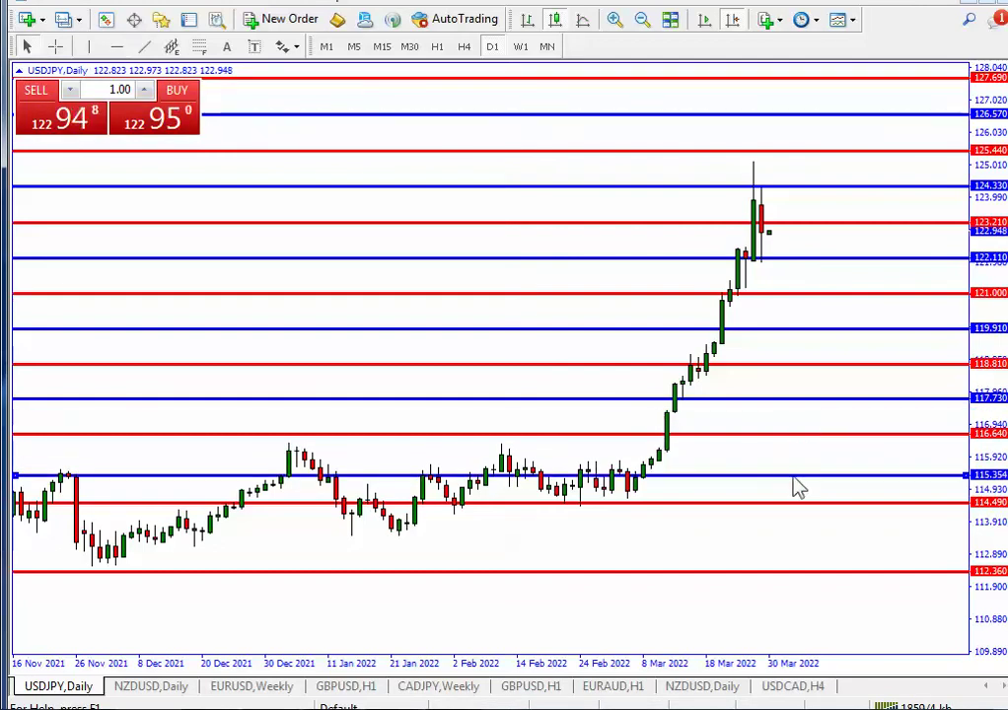
pyautogui.rightClick(771, 475)
pyautogui.click(832, 489)
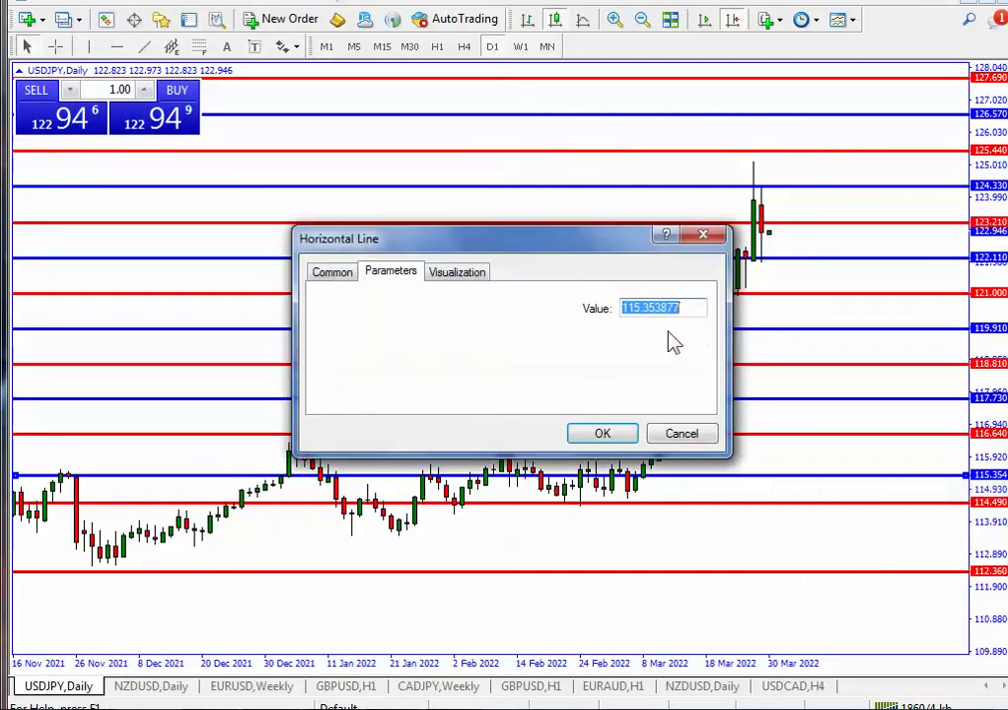
pyautogui.click(651, 309)
pyautogui.moveTo(644, 309); pyautogui.dragTo(725, 320)
pyautogui.write('57')
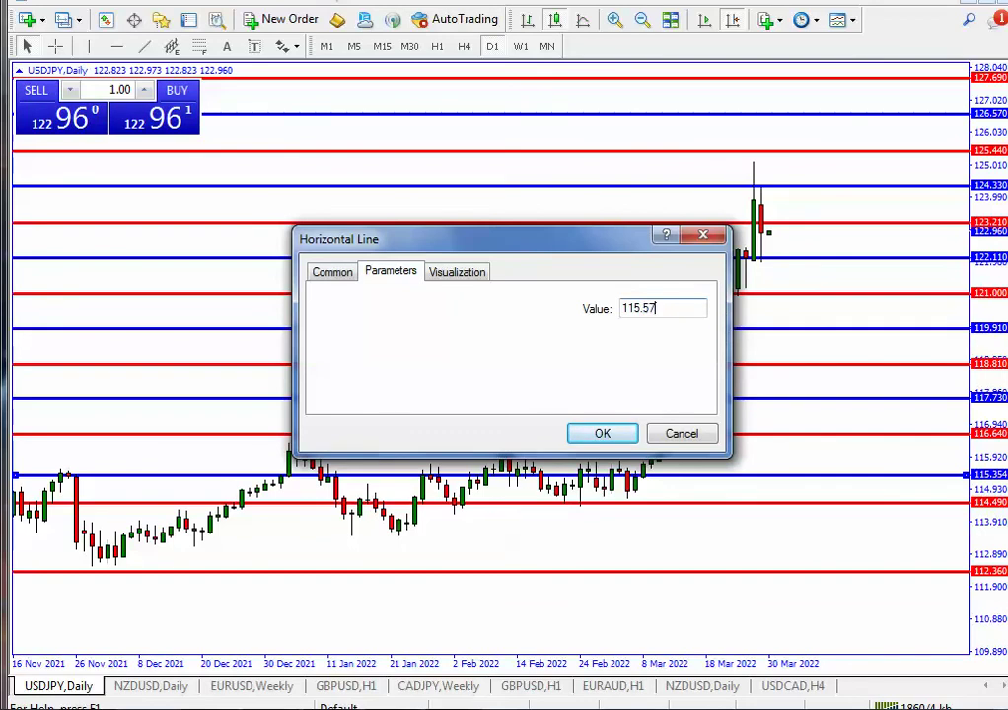
pyautogui.click(631, 438)
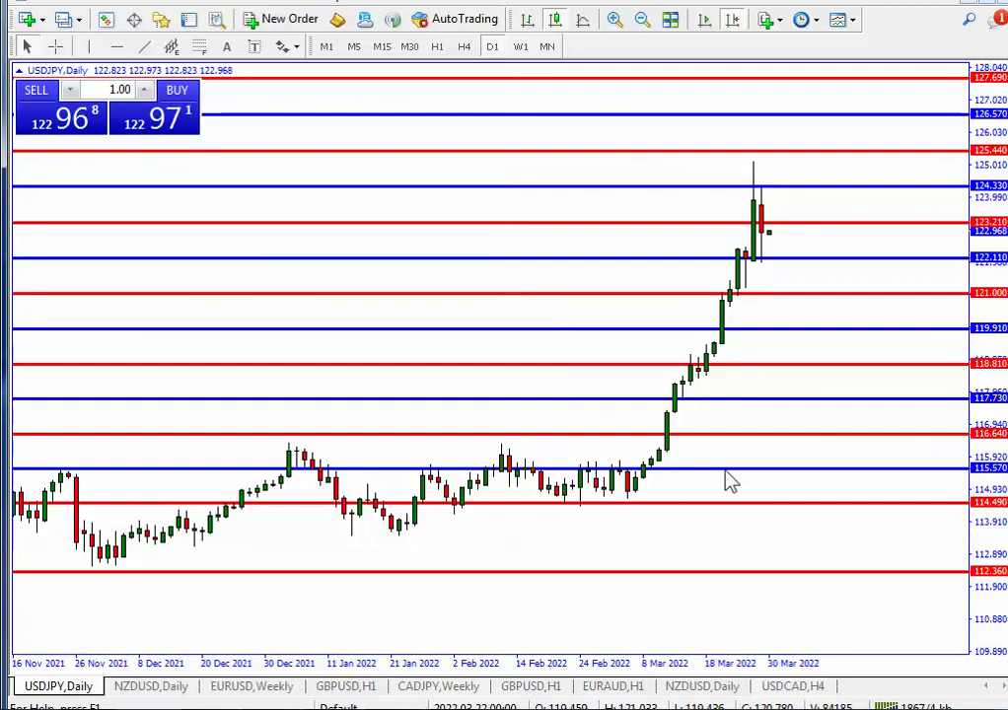
# Add a blue horizontal line between the 112.36 and 114.49 levels and set its value to 113.43
pyautogui.click(116, 46)
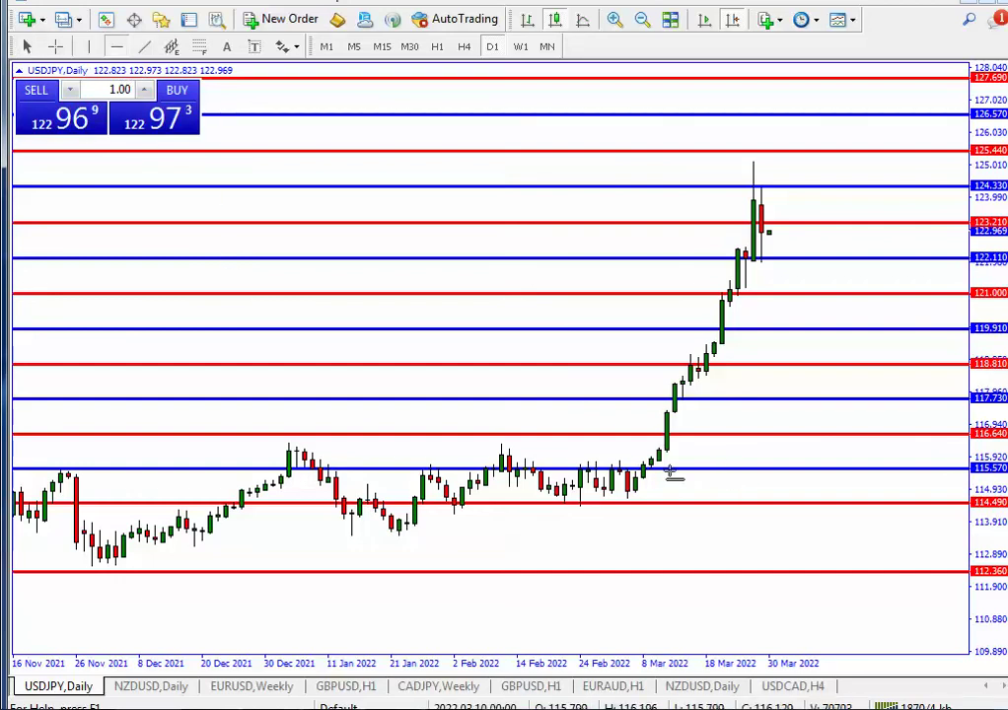
pyautogui.click(760, 522)
pyautogui.rightClick(761, 523)
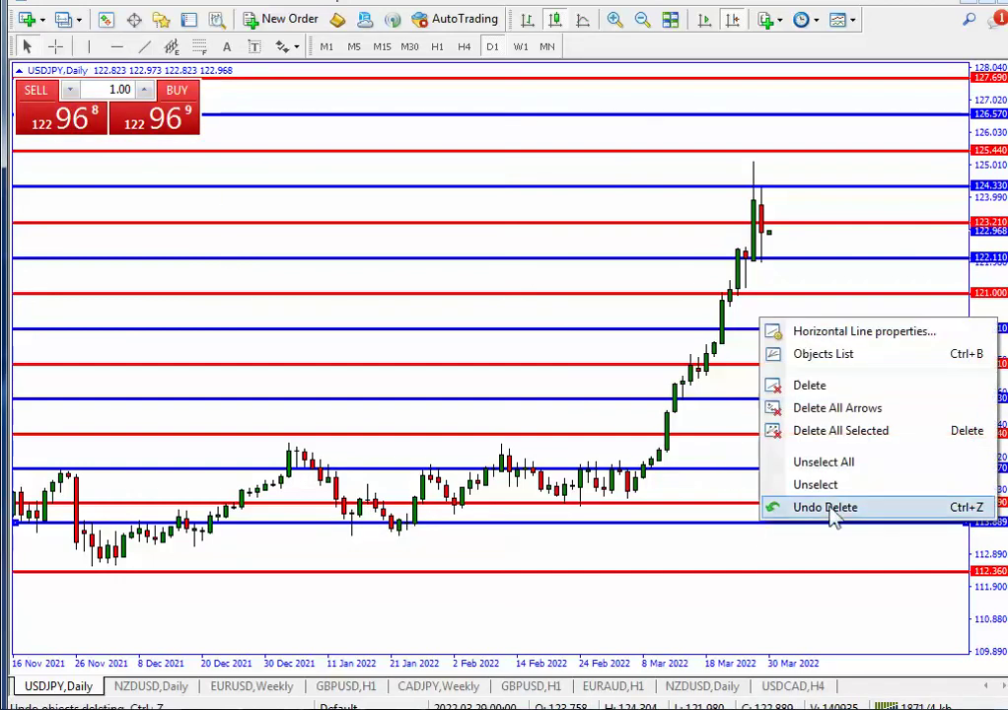
pyautogui.click(830, 336)
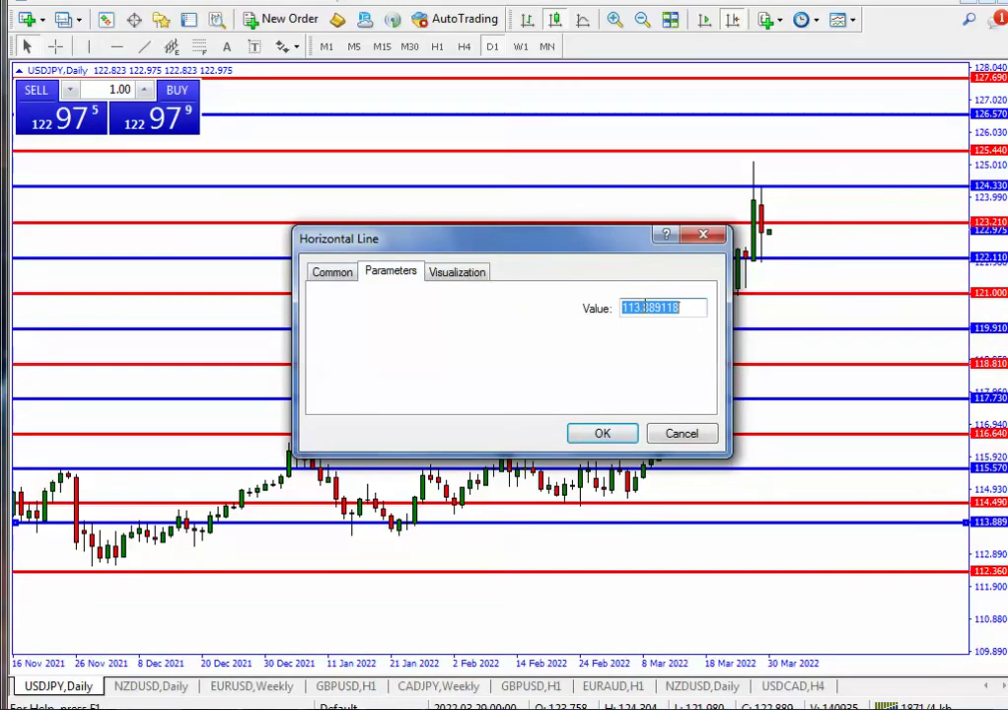
pyautogui.write('4')
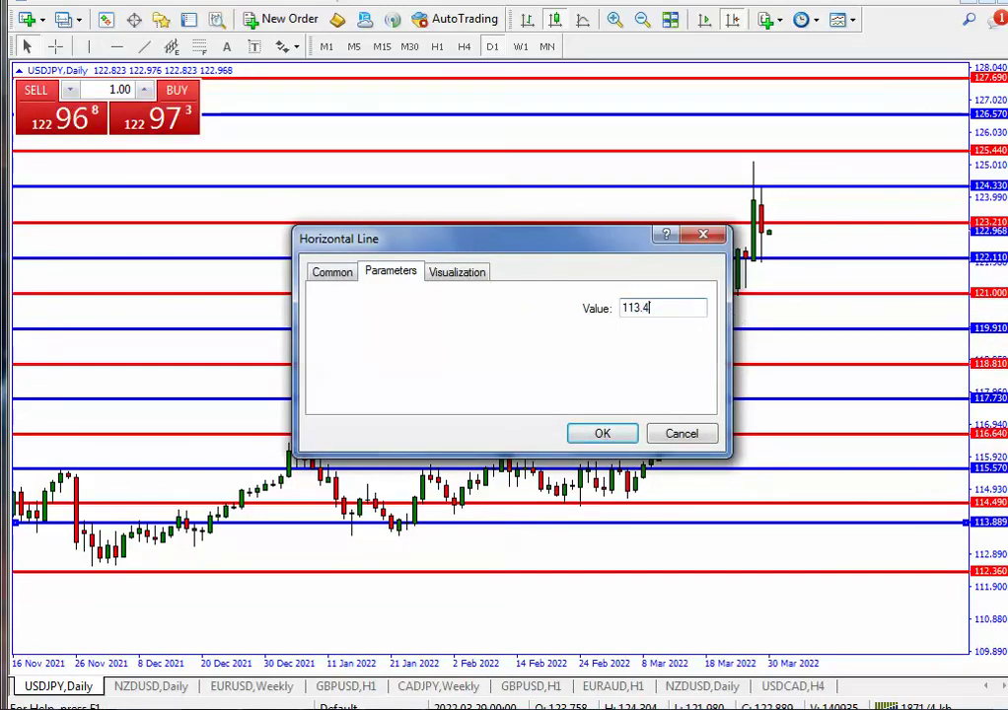
pyautogui.write('3')
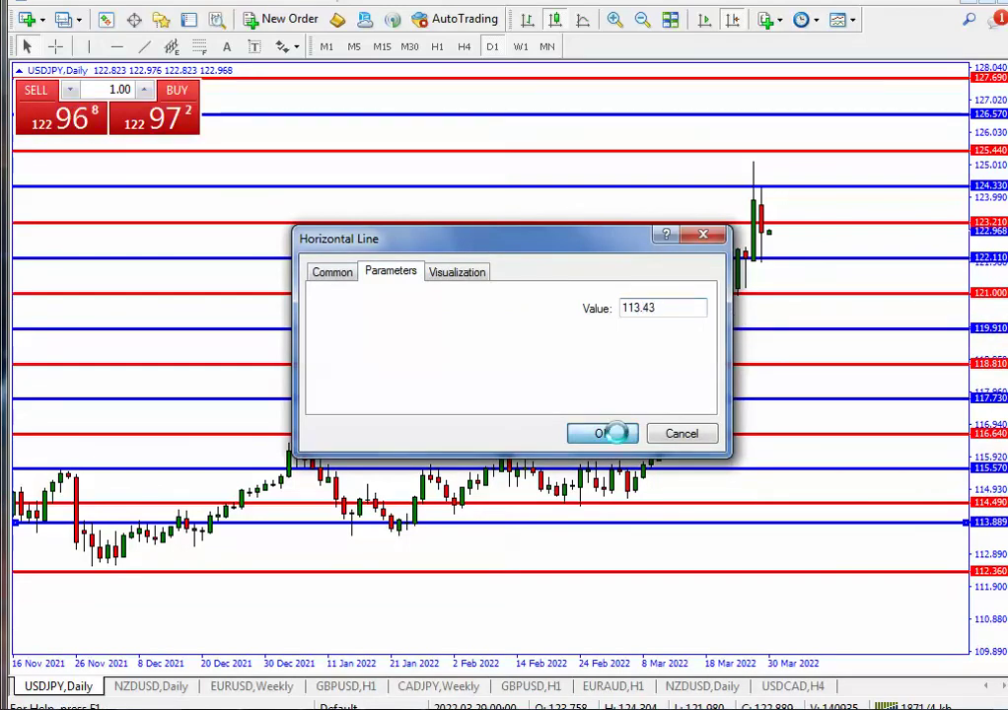
pyautogui.click(615, 438)
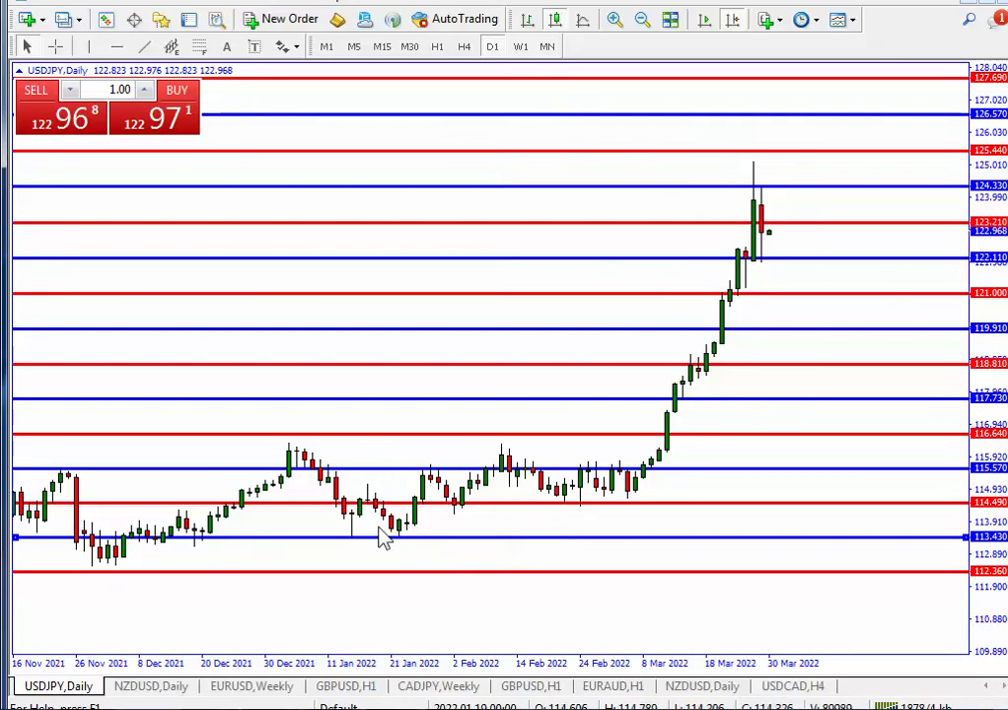
# Reset the displaced blue line between the 112.36 and 114.49 levels to a value of 113.43
pyautogui.moveTo(382, 535); pyautogui.dragTo(472, 552)
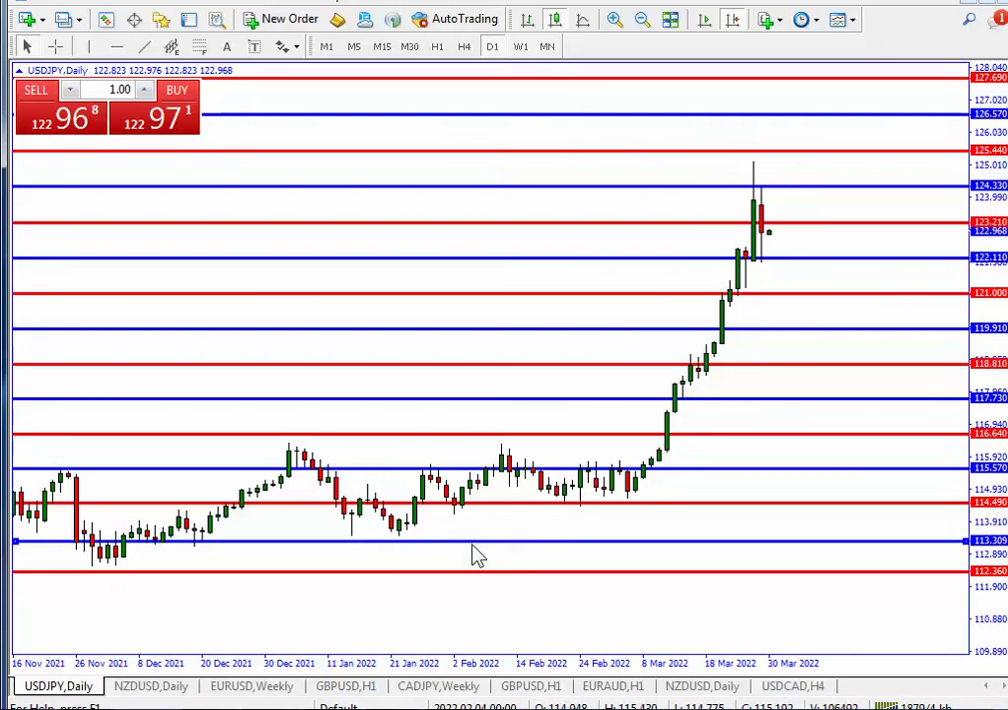
pyautogui.rightClick(472, 555)
pyautogui.click(577, 355)
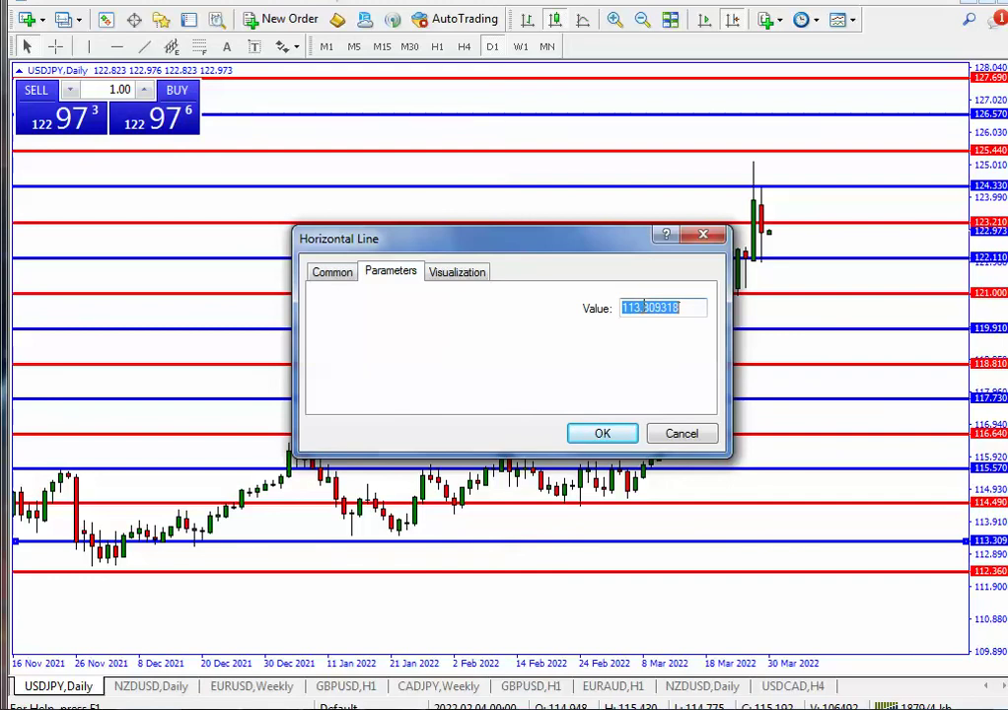
pyautogui.write('4')
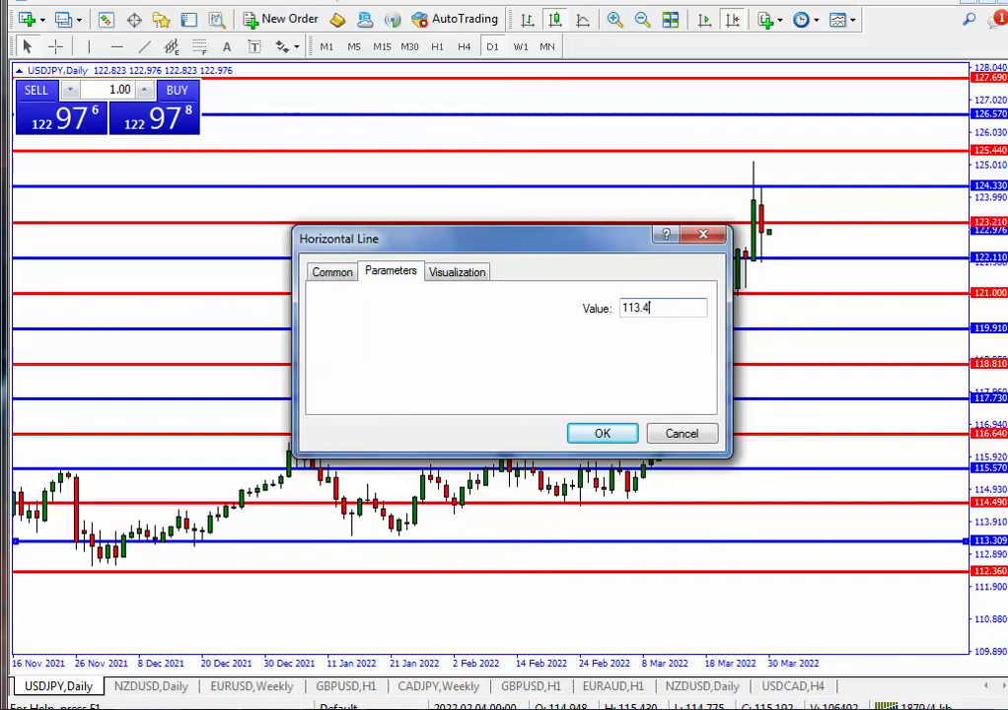
pyautogui.click(602, 434)
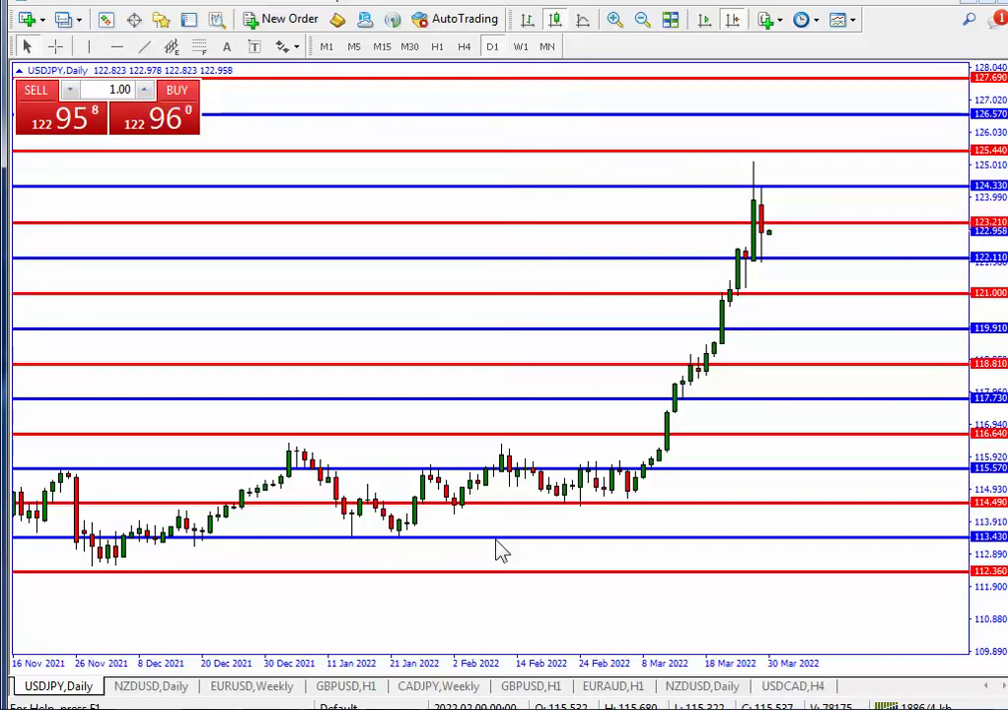
# Add a blue horizontal line below the 112.36 level, set its value to 111.31 and deselect it
pyautogui.click(116, 48)
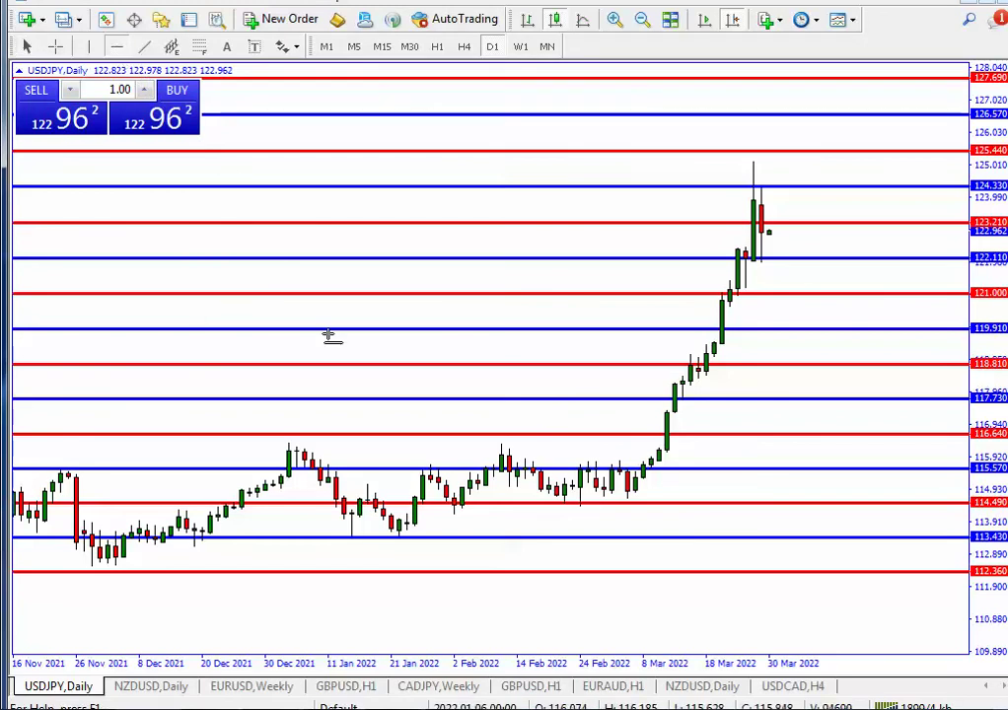
pyautogui.click(643, 599)
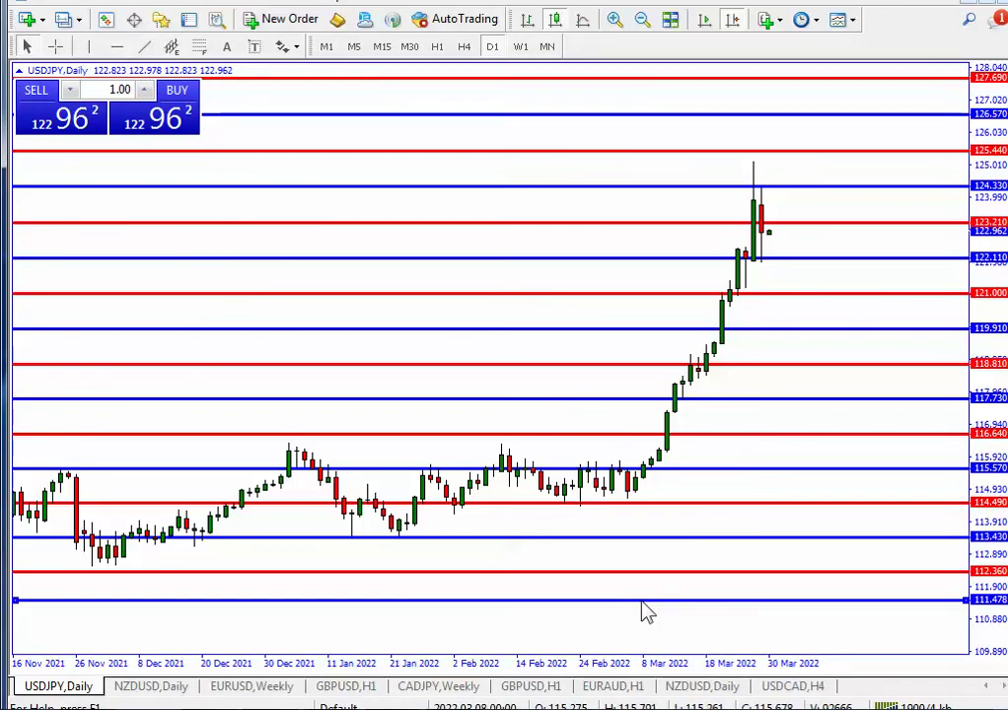
pyautogui.rightClick(642, 604)
pyautogui.click(708, 410)
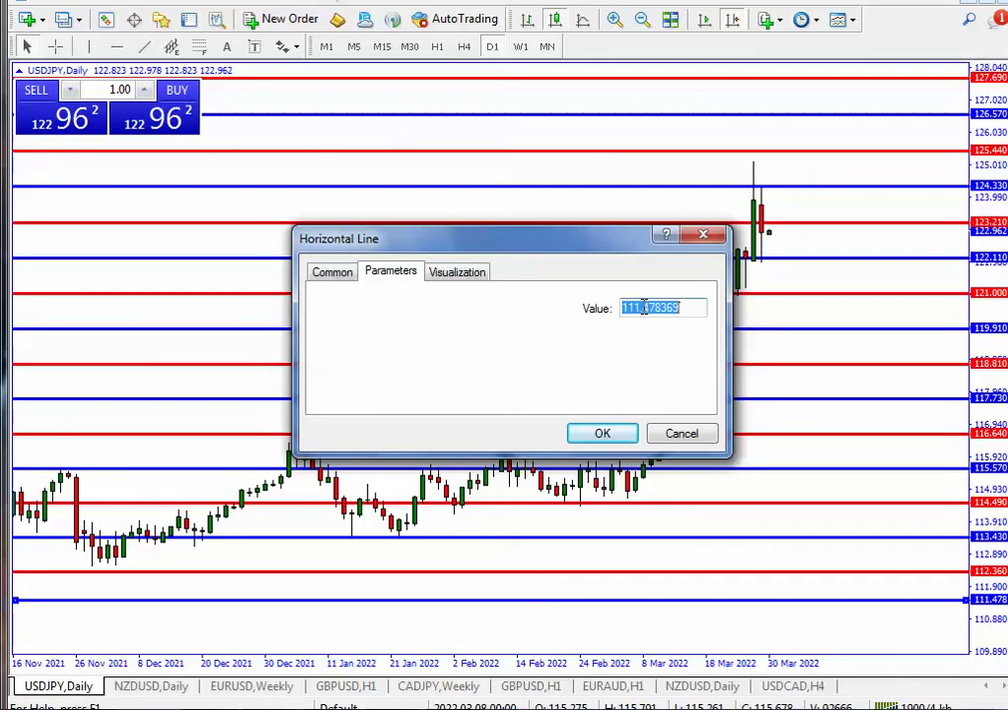
pyautogui.write('1')
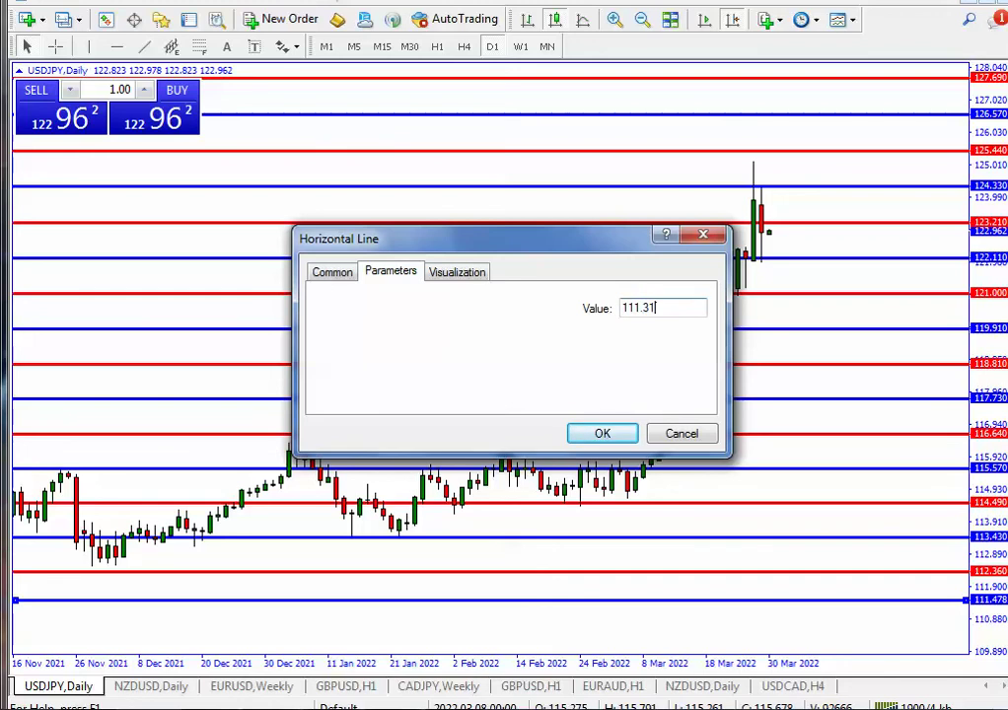
pyautogui.click(627, 434)
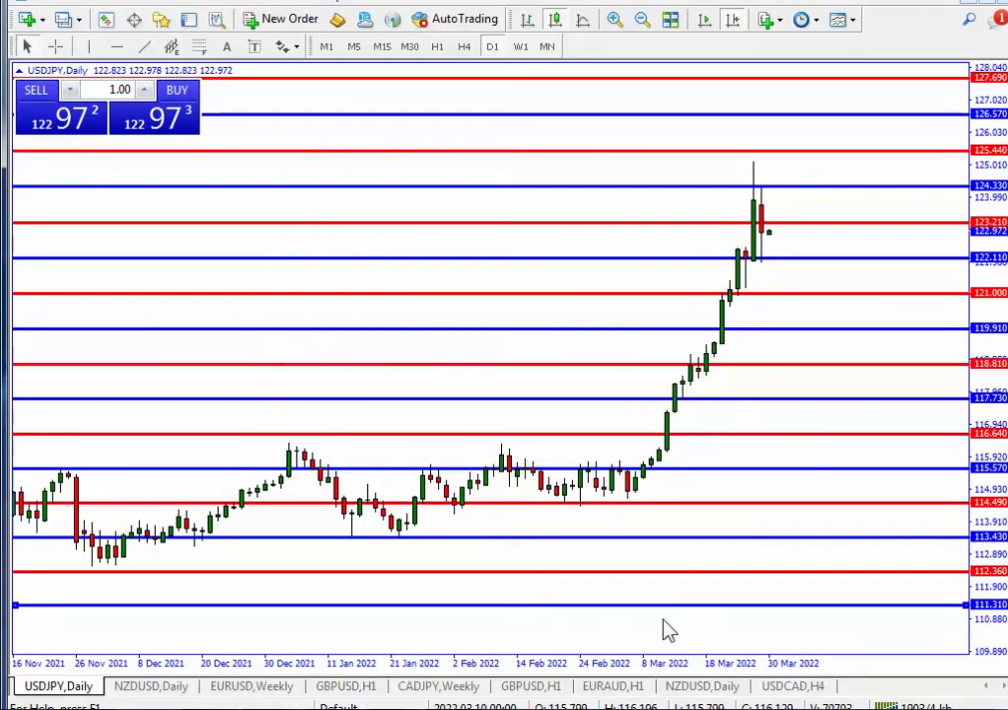
pyautogui.click(88, 162)
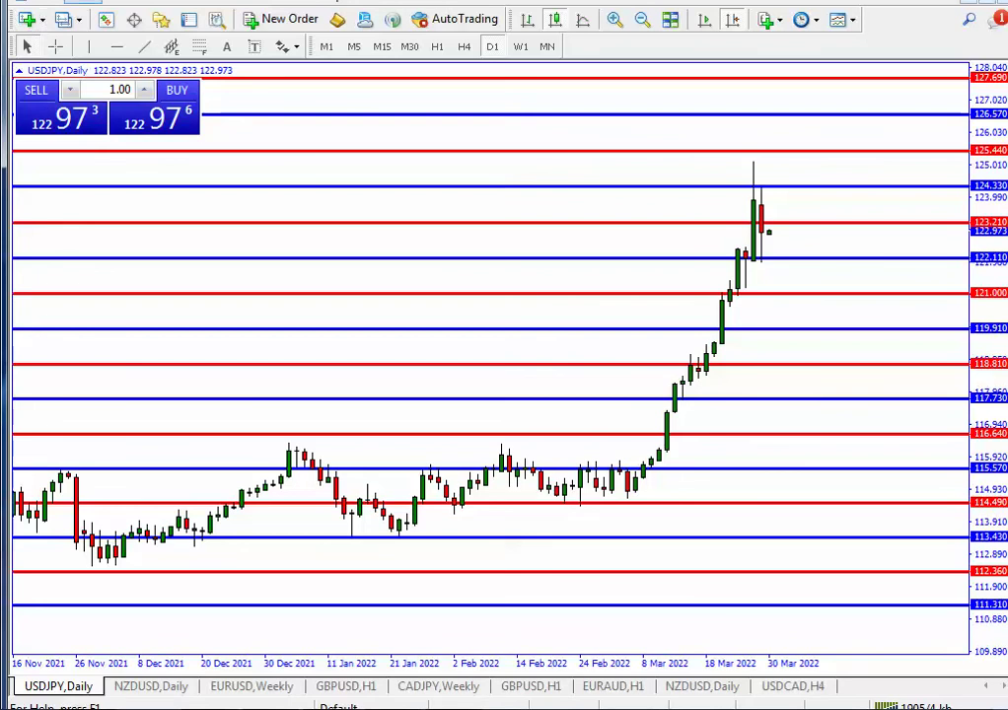
# Add a Moving Average indicator with a period of 3 to the daily USDJPY chart
pyautogui.click(101, 2)
pyautogui.moveTo(204, 19)
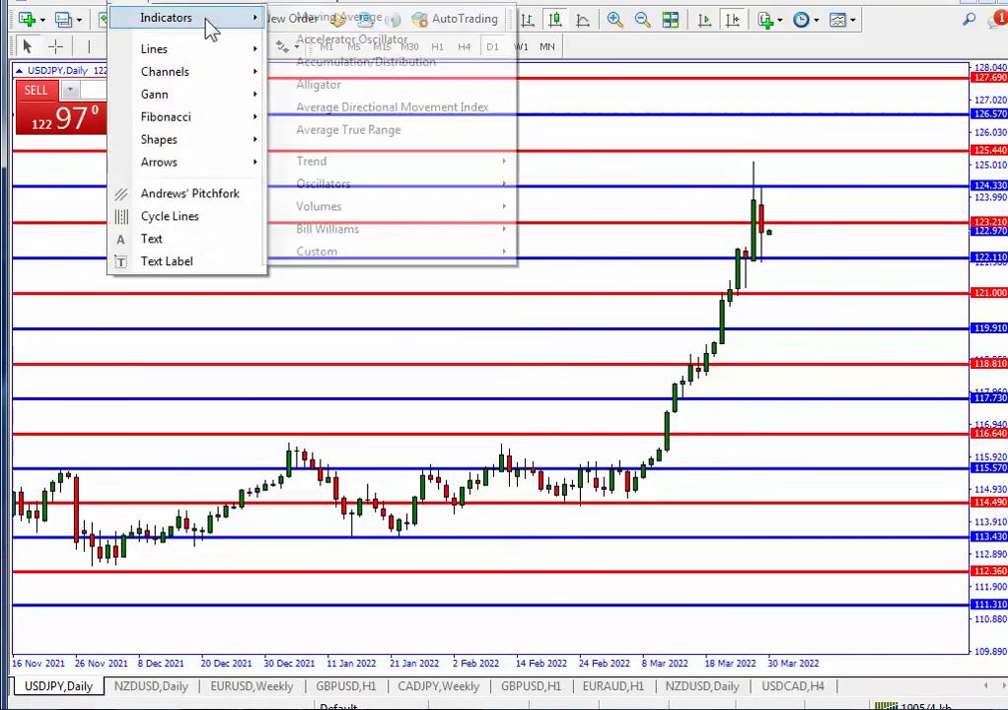
pyautogui.moveTo(345, 168)
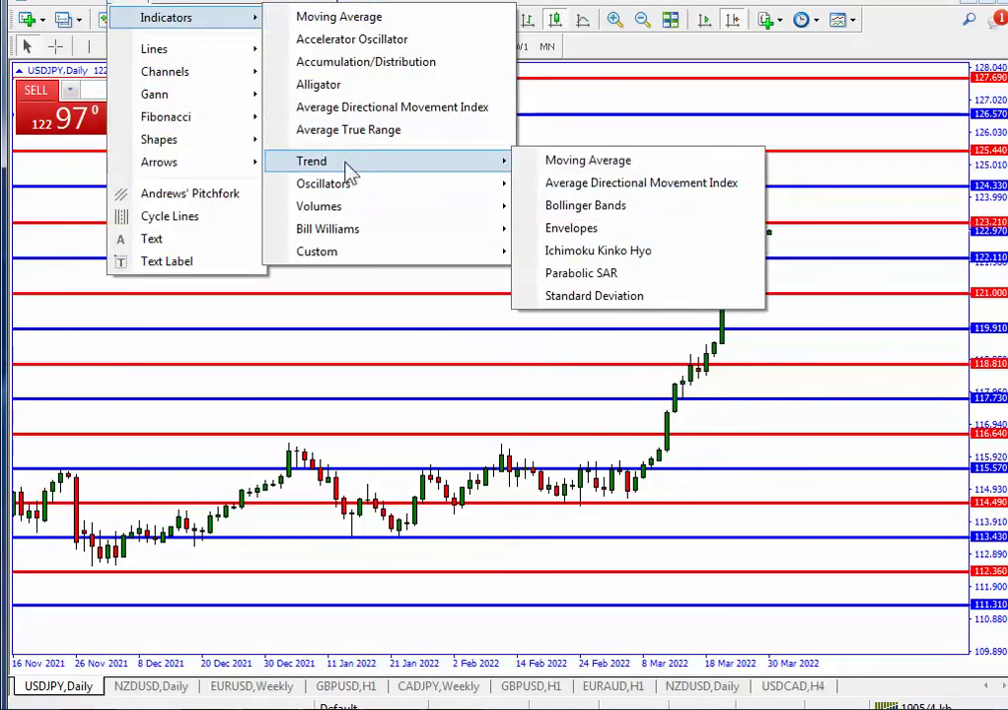
pyautogui.click(543, 162)
pyautogui.write('3')
pyautogui.click(549, 441)
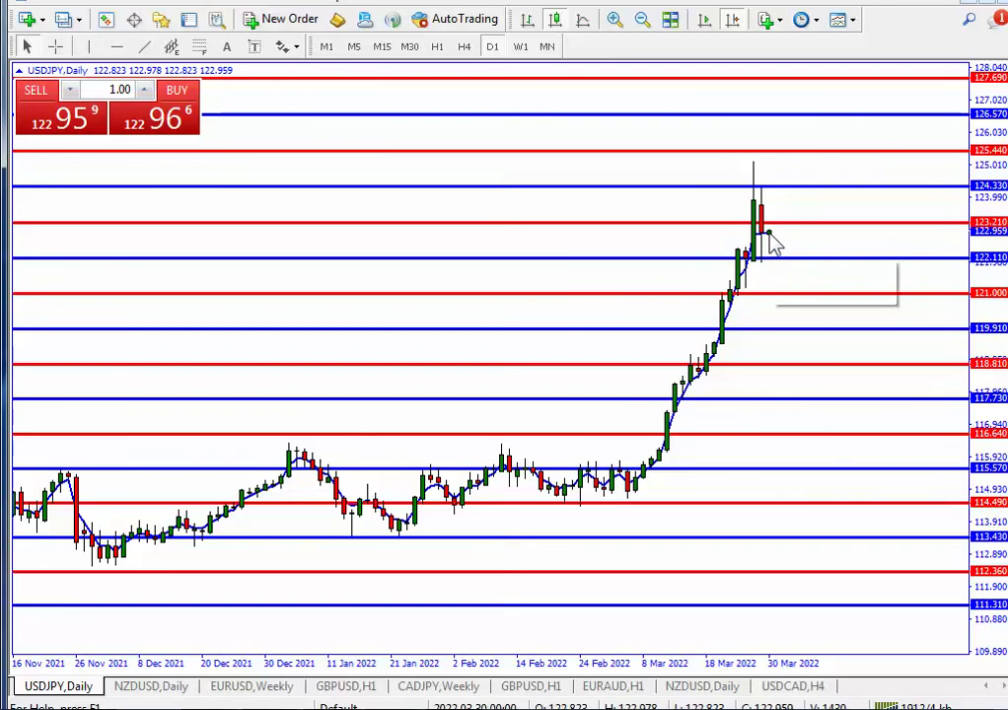
# Switch USDJPY to the H4 timeframe and compare the current and earlier candles with the red and blue levels
pyautogui.moveTo(774, 255)
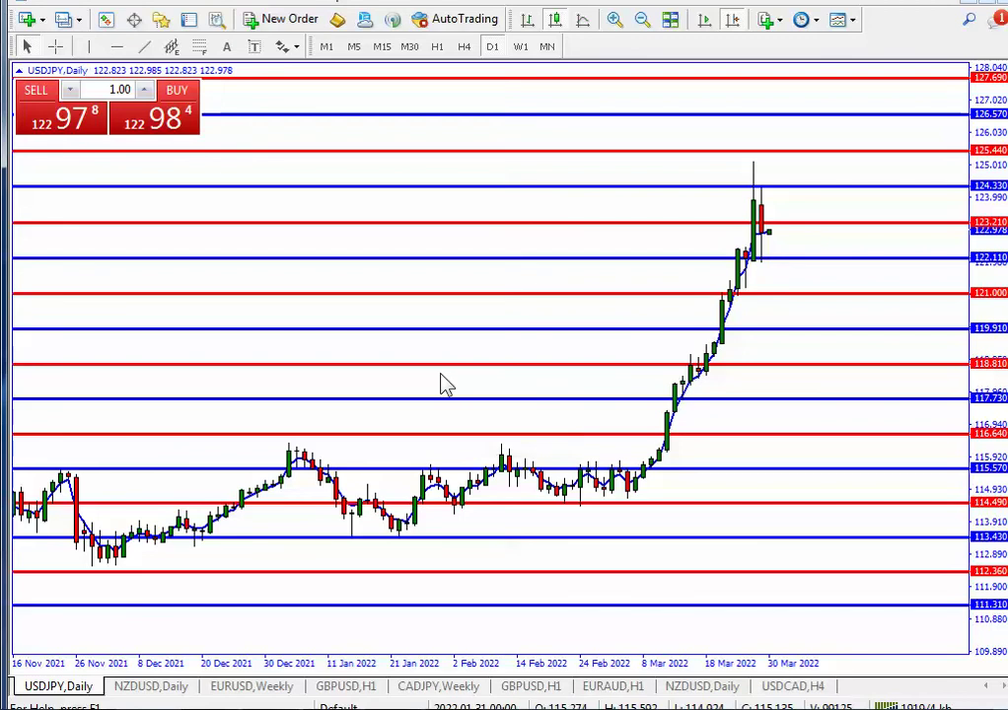
pyautogui.moveTo(441, 385); pyautogui.dragTo(553, 382)
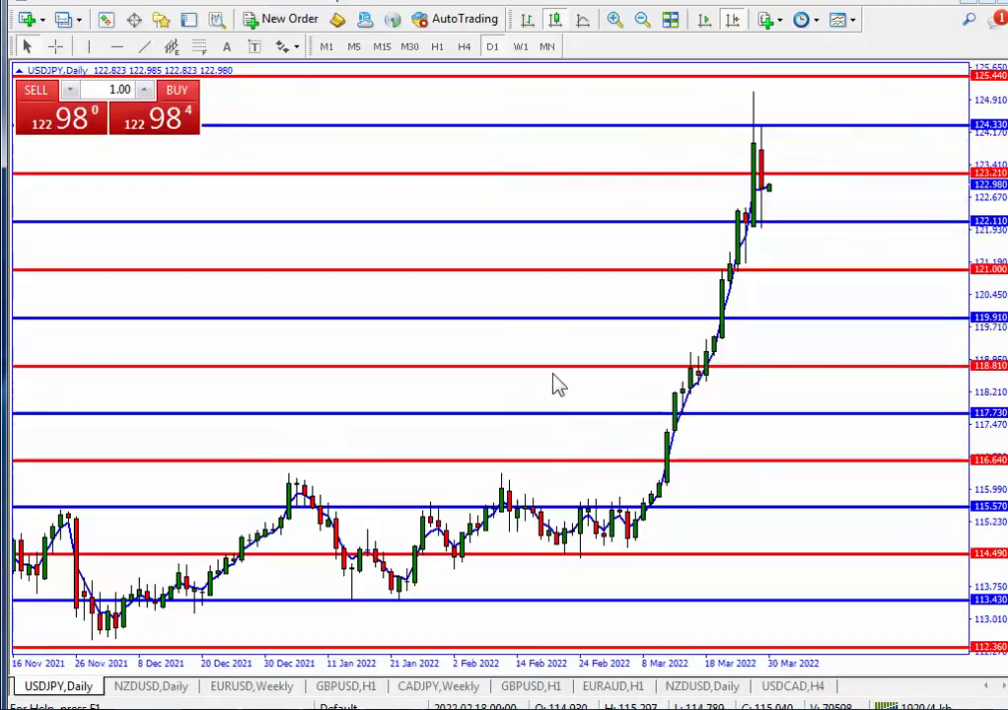
pyautogui.click(465, 47)
pyautogui.click(732, 20)
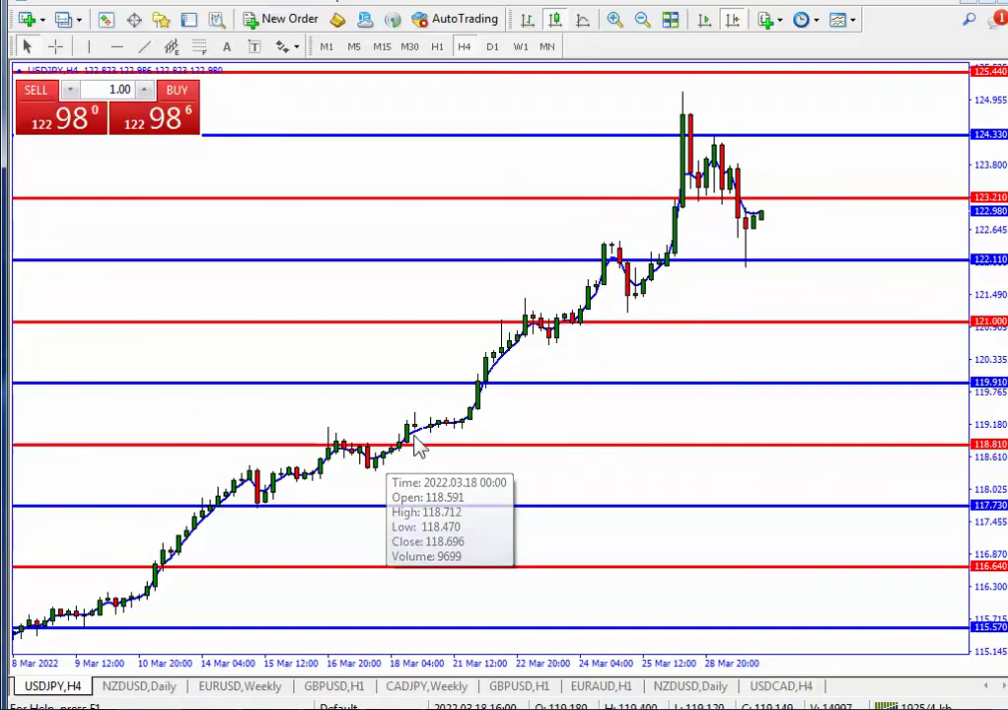
pyautogui.moveTo(288, 536); pyautogui.dragTo(486, 503)
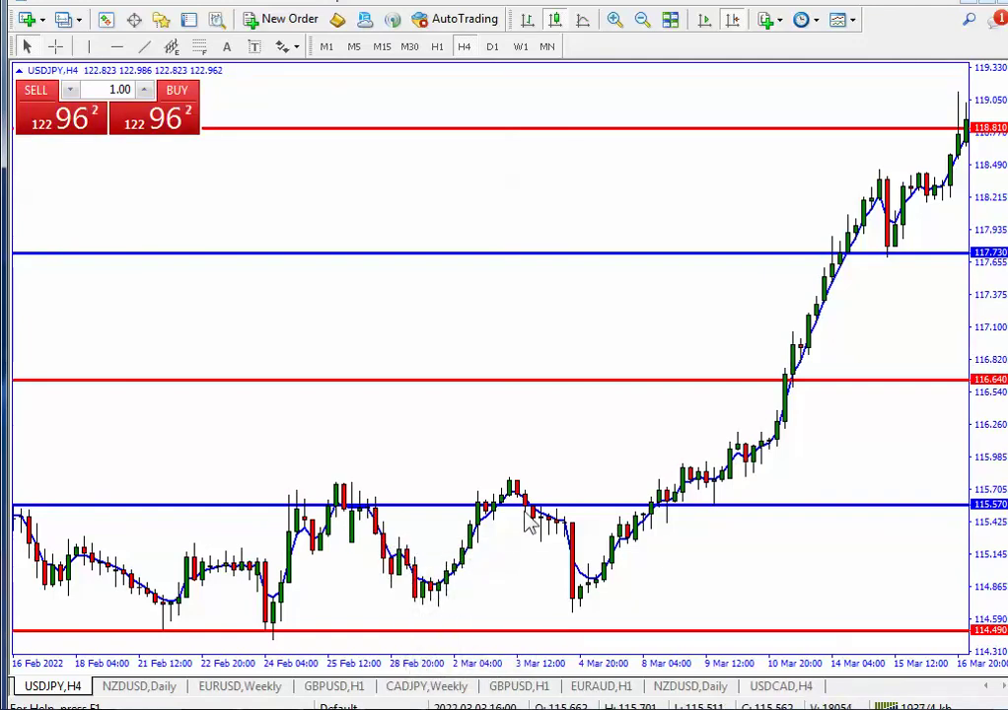
pyautogui.moveTo(508, 529); pyautogui.dragTo(443, 524)
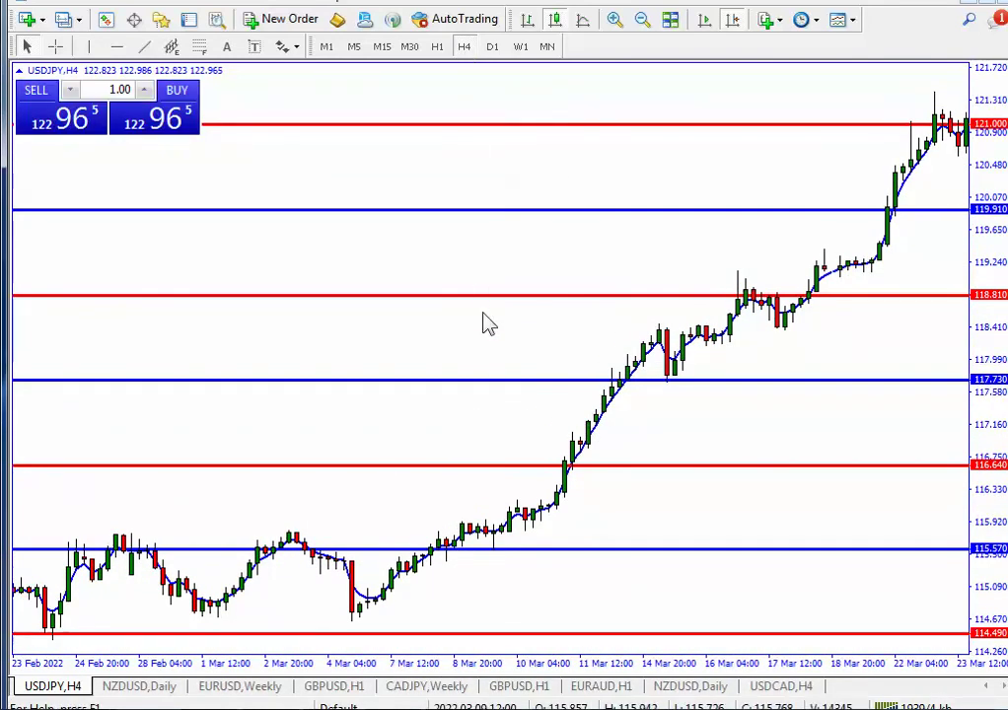
# Review USDJPY on the daily timeframe with a wider price range, then on the weekly timeframe, comparing the candles with the marked levels
pyautogui.click(493, 46)
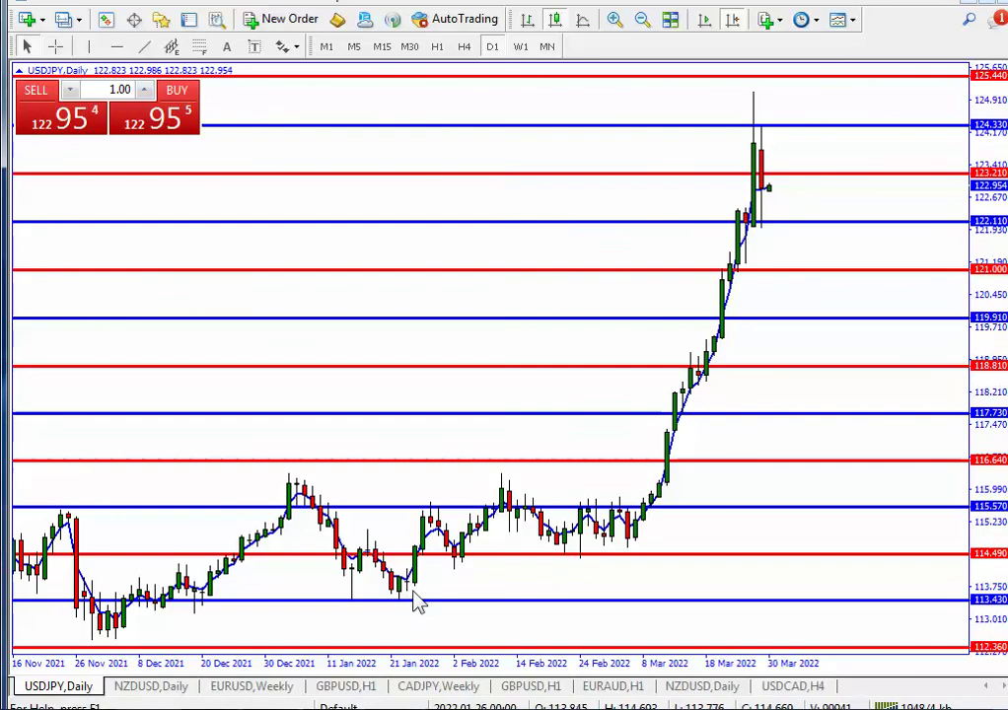
pyautogui.moveTo(983, 349); pyautogui.dragTo(702, 493)
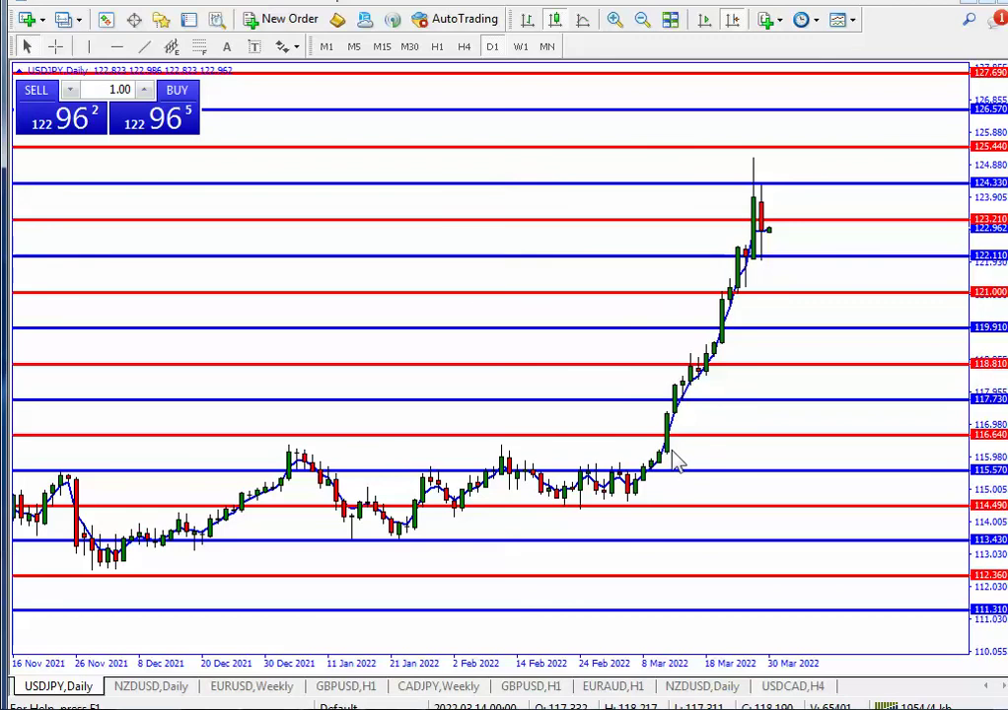
pyautogui.write('w1')
pyautogui.press('Return')
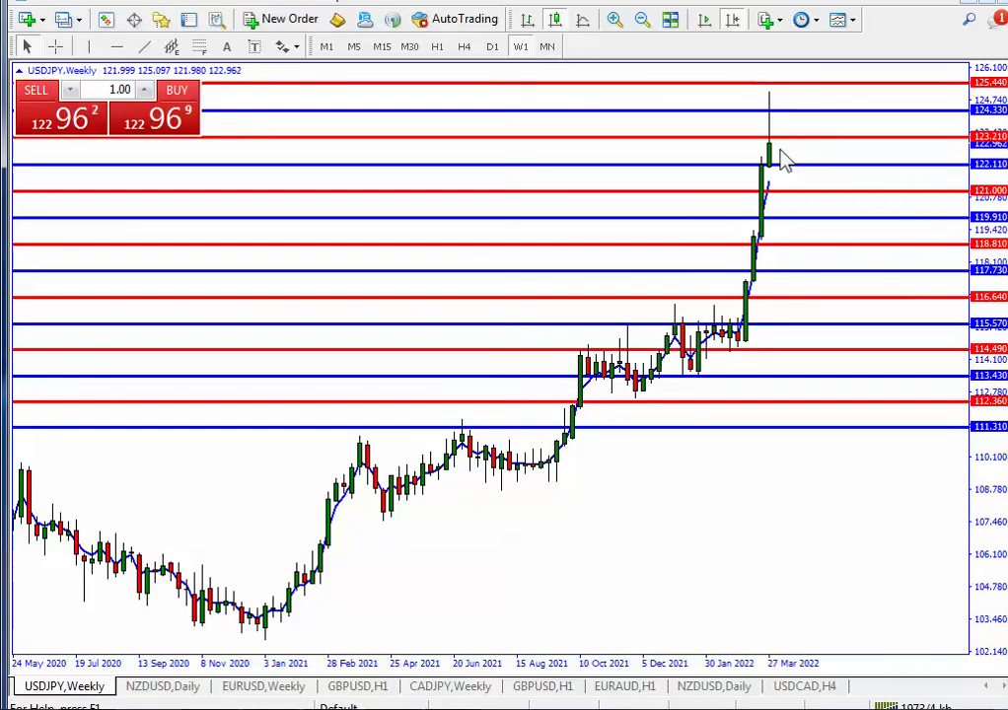
pyautogui.moveTo(773, 154)
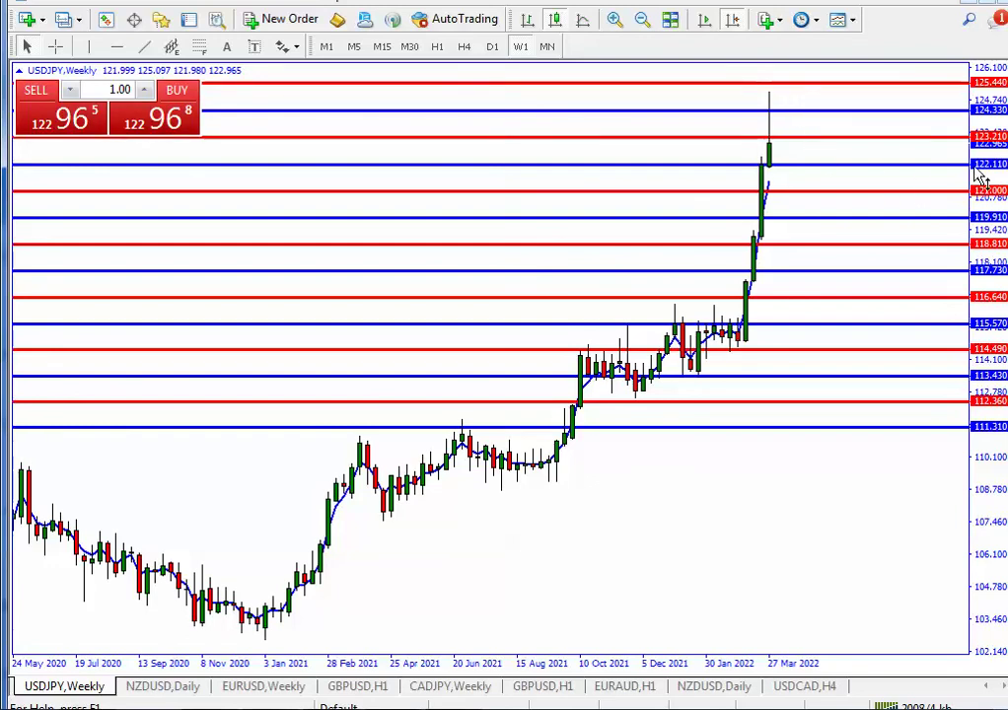
# Bring up the weekly GBPJPY chart and examine its most recent candle
pyautogui.moveTo(982, 176); pyautogui.dragTo(934, 213)
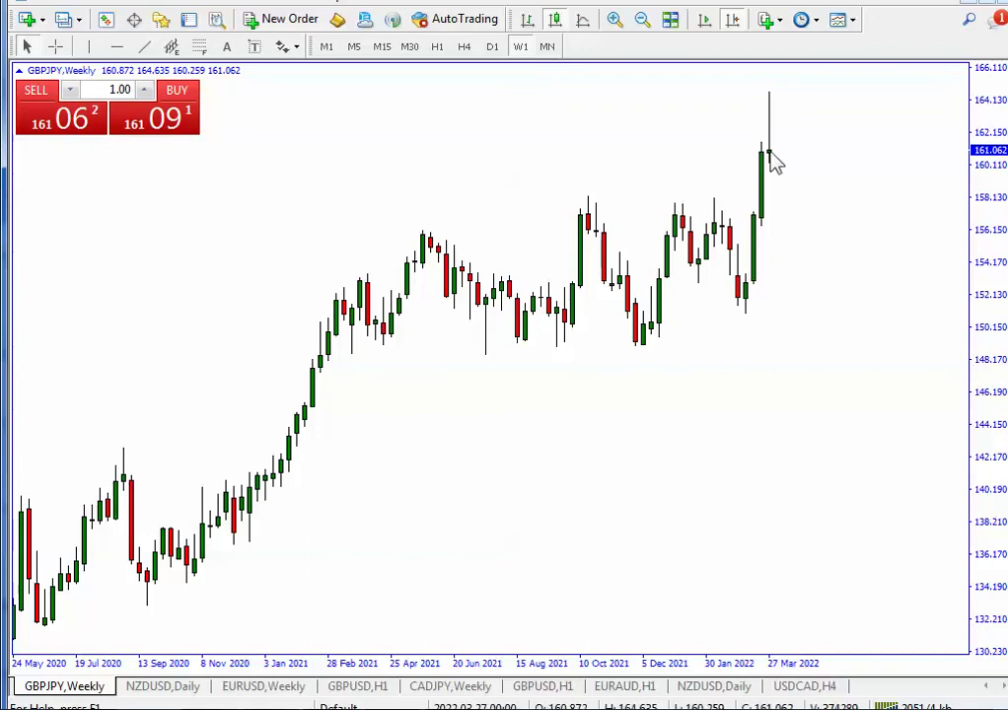
pyautogui.moveTo(773, 161)
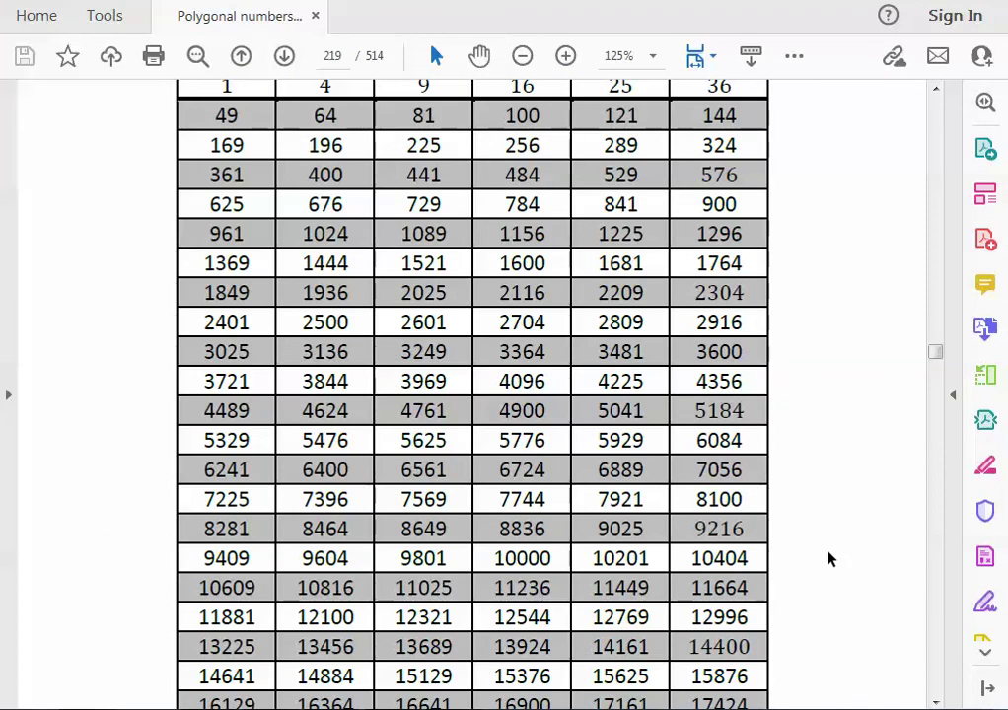
# Look through the table of square numbers in the PDF from its beginning to its last rows and pick out 14884
pyautogui.scroll(2, 827, 558)
pyautogui.scroll(1, 821, 559)
pyautogui.scroll(3, 820, 559)
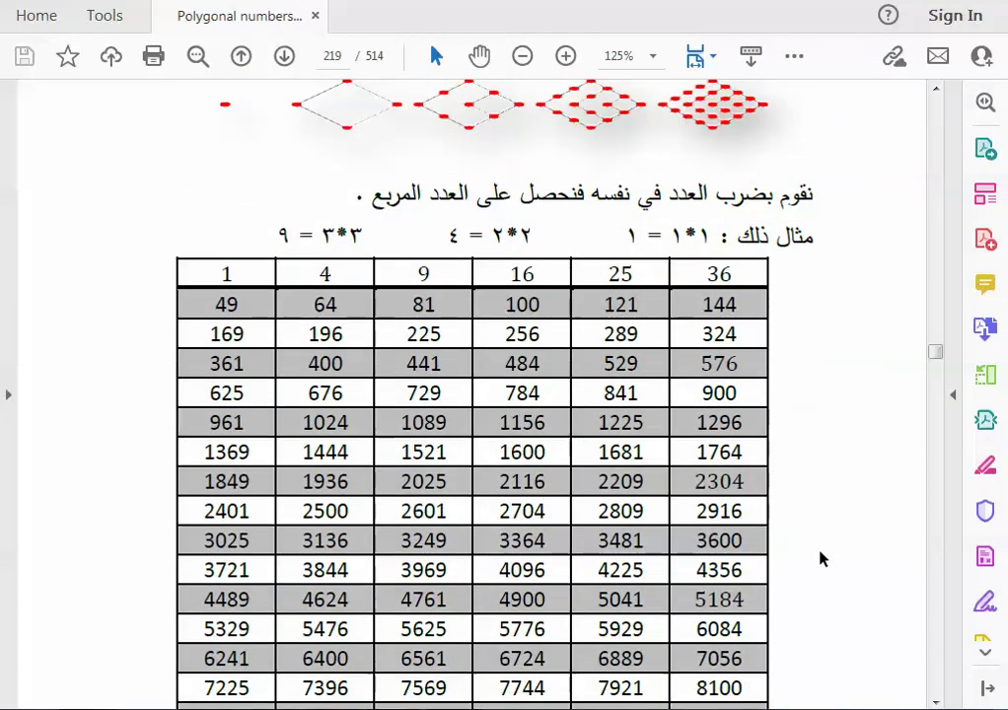
pyautogui.scroll(-7, 820, 558)
pyautogui.scroll(-3, 820, 559)
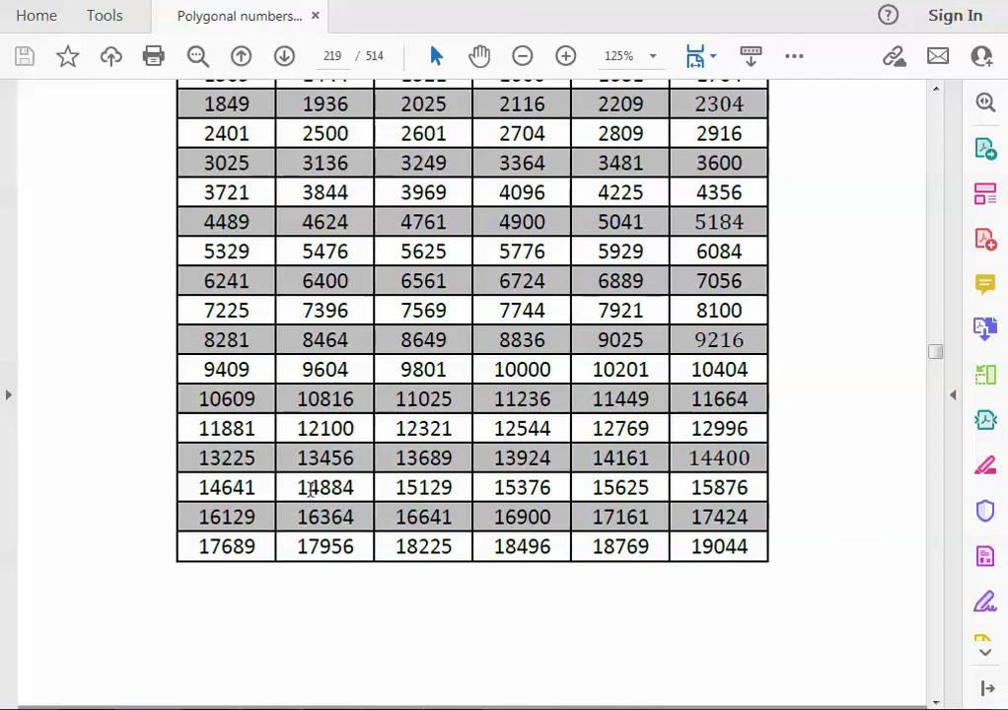
pyautogui.moveTo(308, 490); pyautogui.dragTo(359, 495)
pyautogui.click(342, 488)
pyautogui.doubleClick(332, 489)
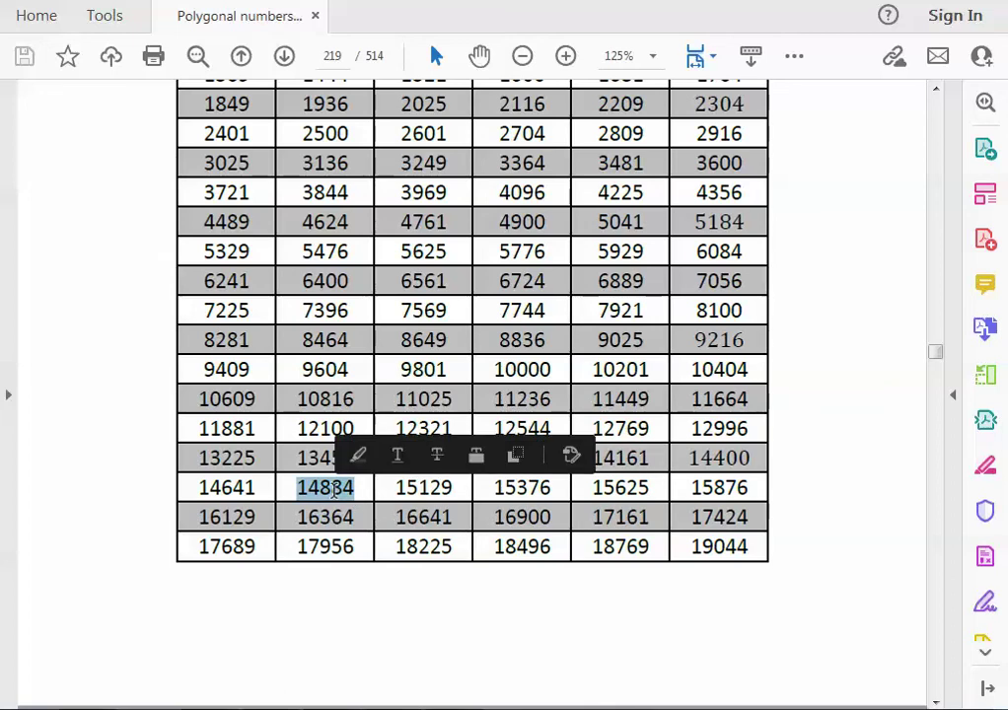
pyautogui.click(403, 519)
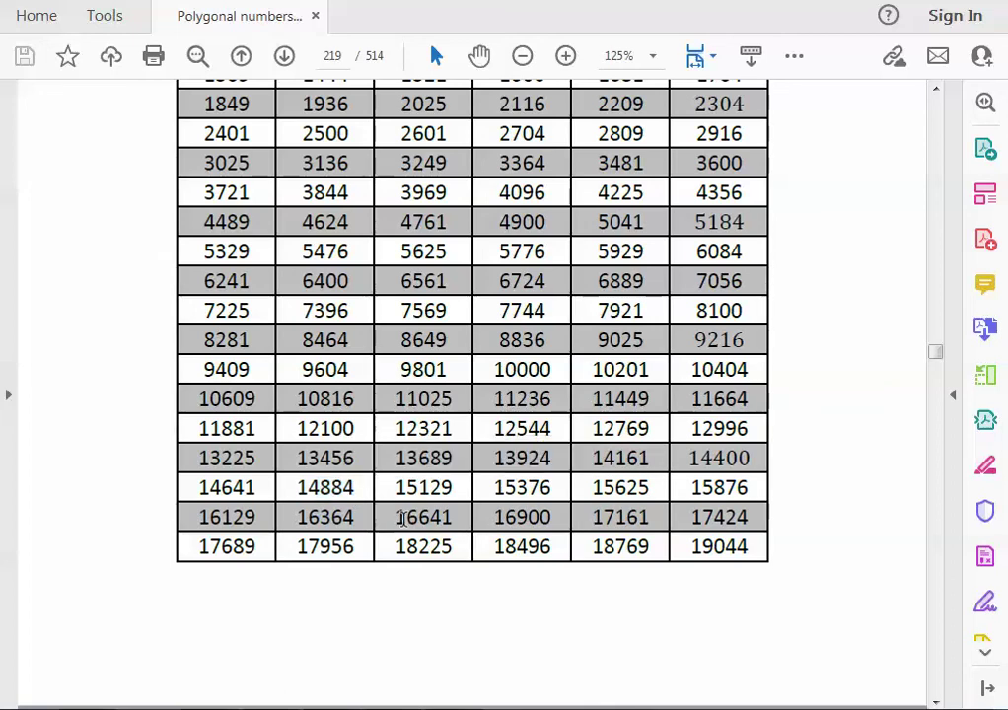
# Go through the squares from 14884 to 15876 and from 16129 to 16641, and revisit 14641 and 14884
pyautogui.moveTo(292, 488); pyautogui.dragTo(748, 488)
pyautogui.click(393, 487)
pyautogui.click(500, 488)
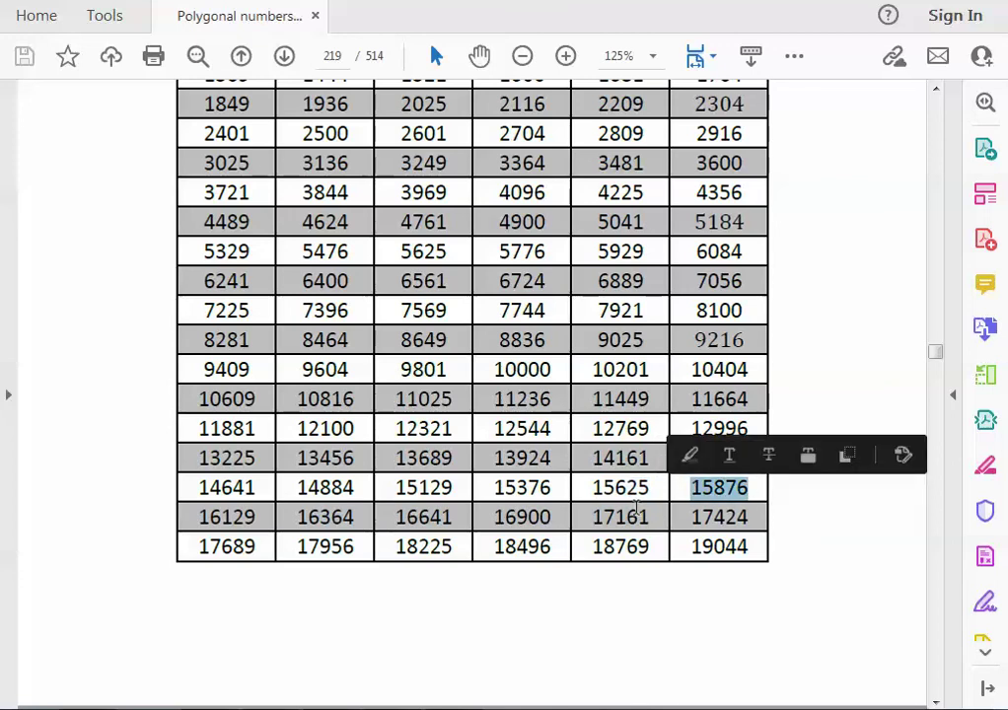
pyautogui.click(201, 520)
pyautogui.moveTo(201, 519); pyautogui.dragTo(456, 520)
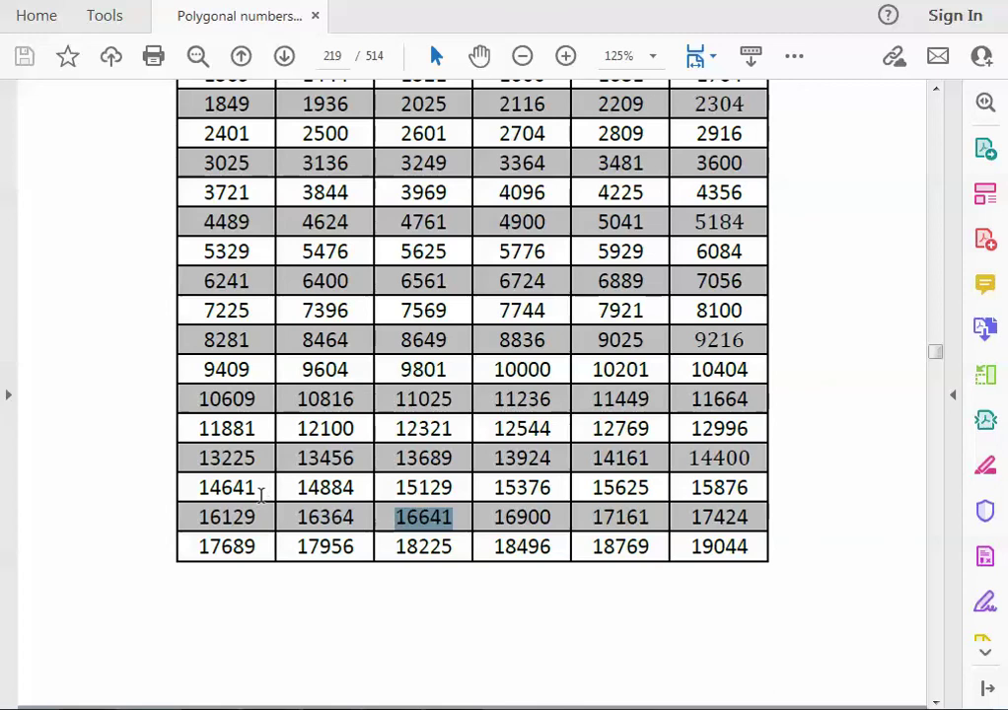
pyautogui.moveTo(256, 488); pyautogui.dragTo(197, 490)
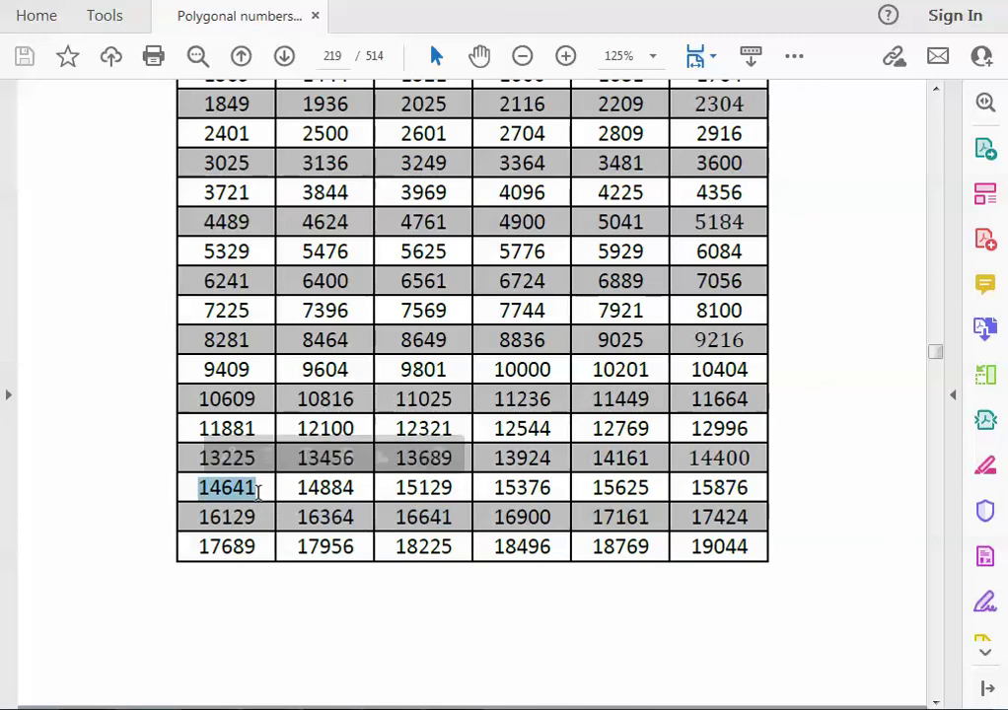
pyautogui.moveTo(354, 487); pyautogui.dragTo(198, 489)
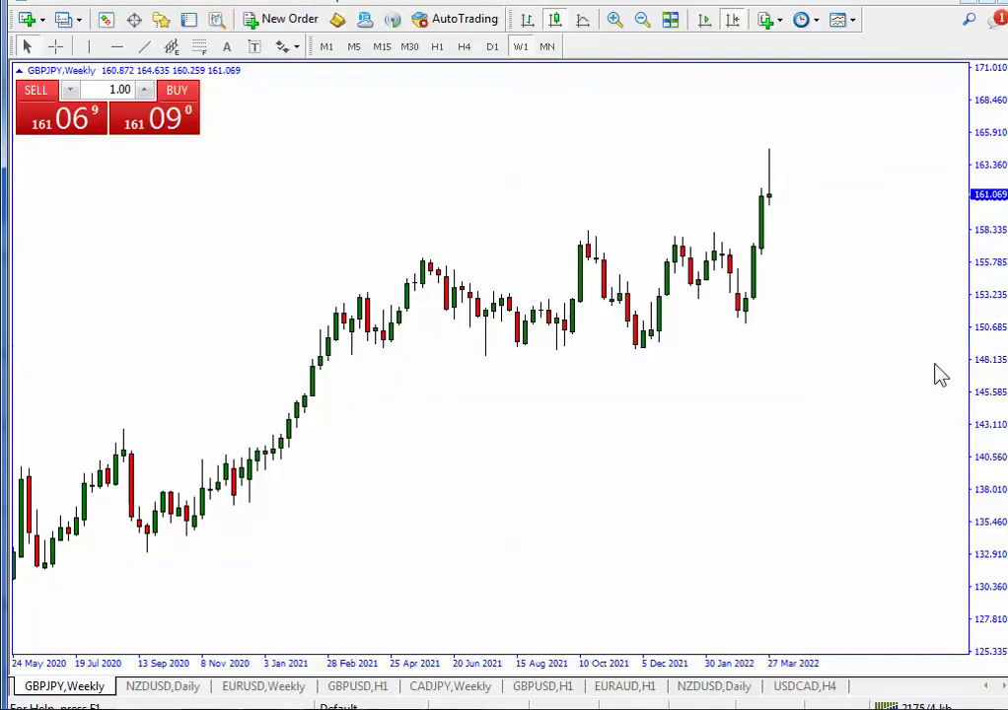
# Add a horizontal line to the weekly GBPJPY chart in MetaTrader and set its value to 166.41
pyautogui.click(116, 47)
pyautogui.click(793, 138)
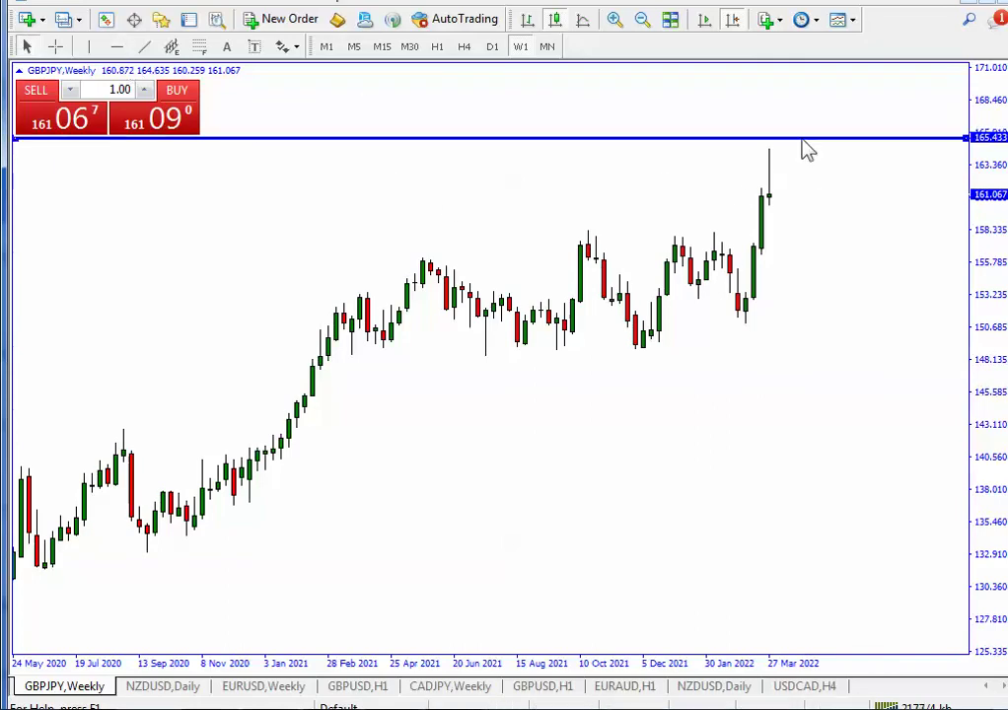
pyautogui.rightClick(772, 139)
pyautogui.click(840, 153)
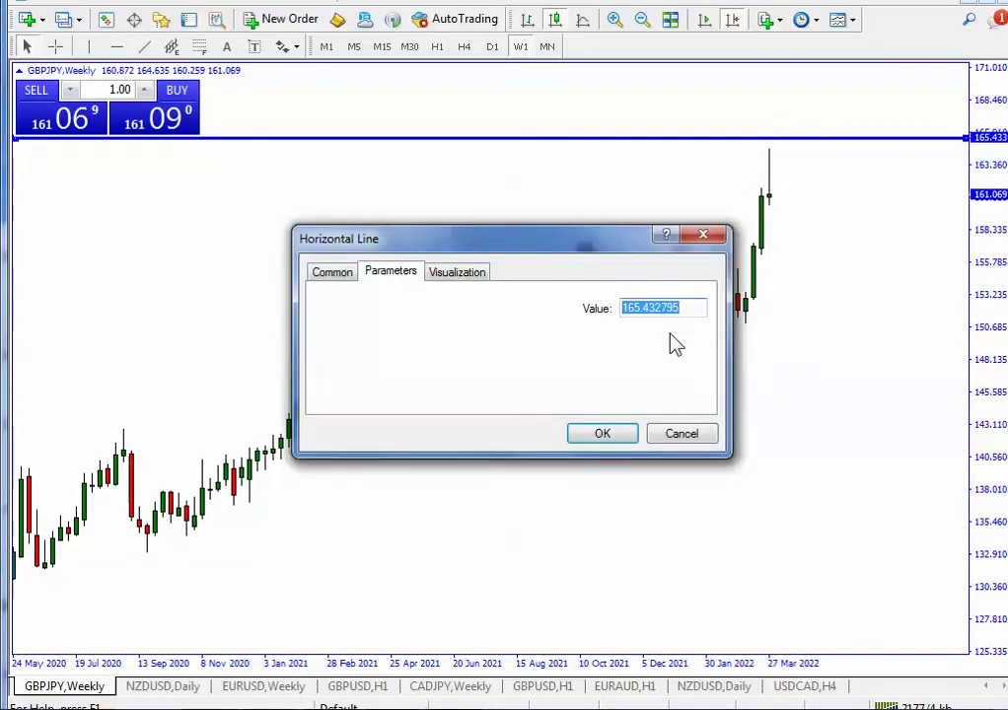
pyautogui.write('166.41')
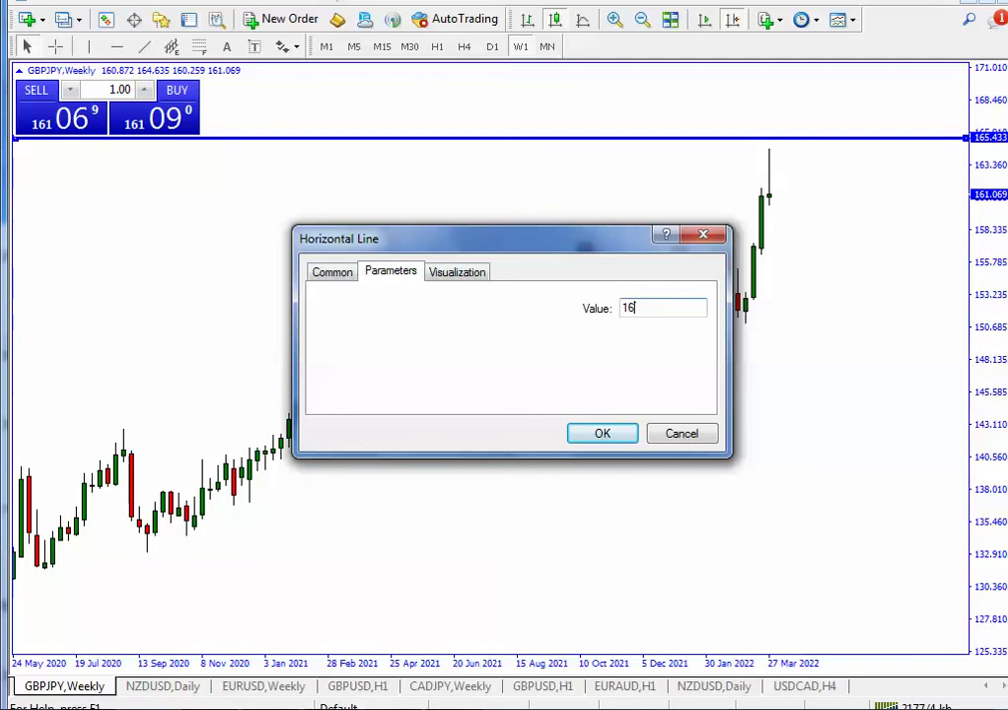
pyautogui.click(601, 436)
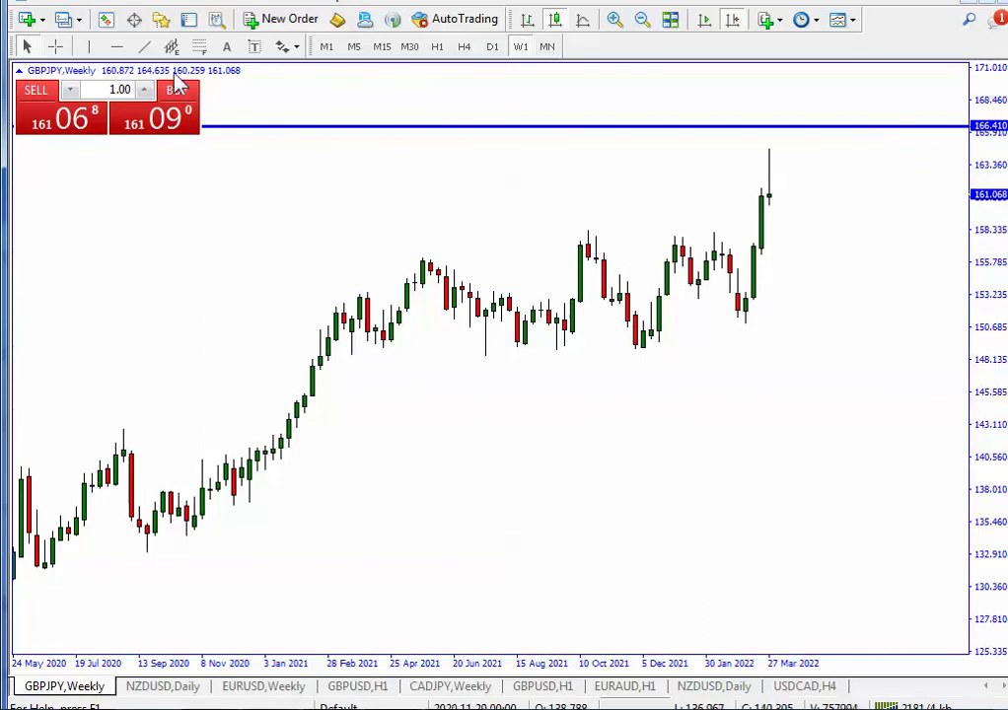
# Add a second horizontal line to the GBPJPY chart and set its value to 163.64
pyautogui.click(116, 46)
pyautogui.click(792, 171)
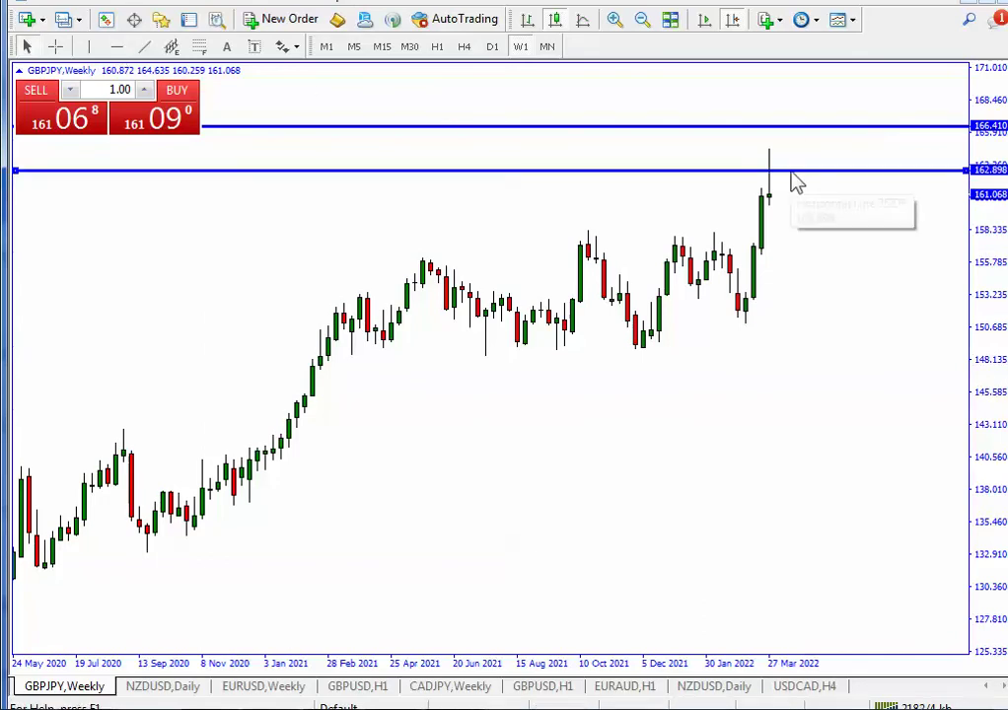
pyautogui.rightClick(792, 180)
pyautogui.click(858, 184)
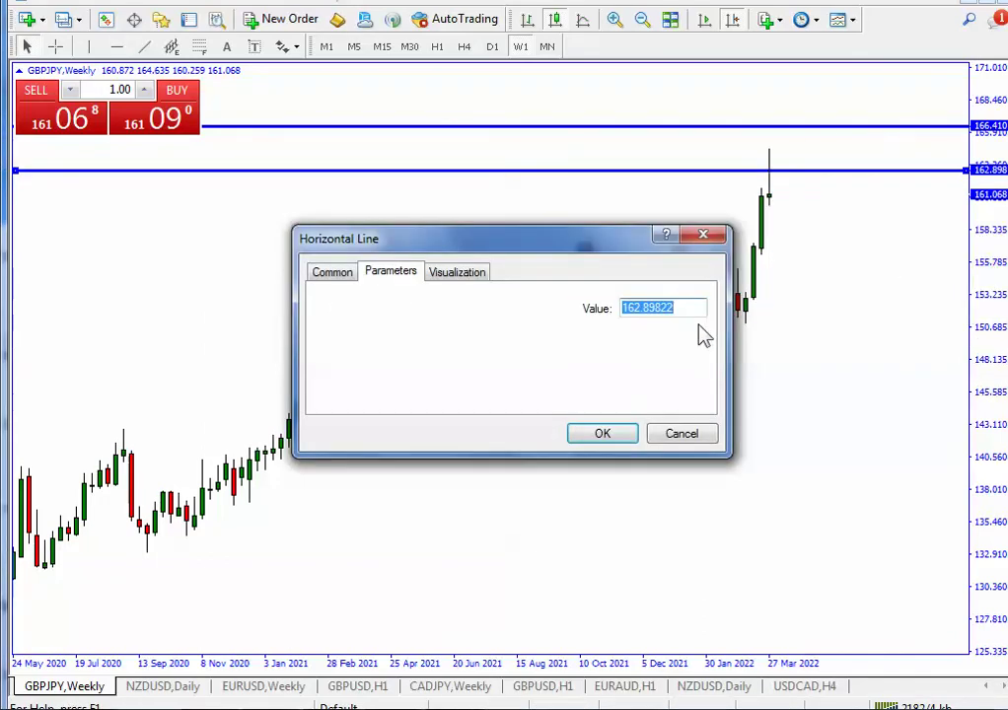
pyautogui.write('163.6')
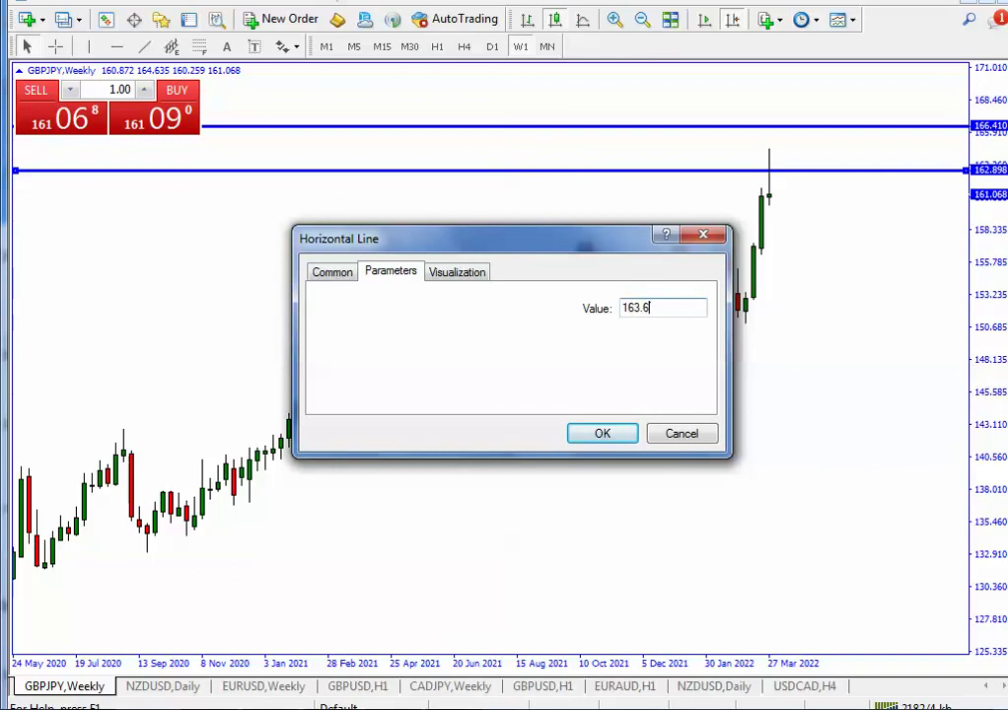
pyautogui.write('4')
pyautogui.click(625, 432)
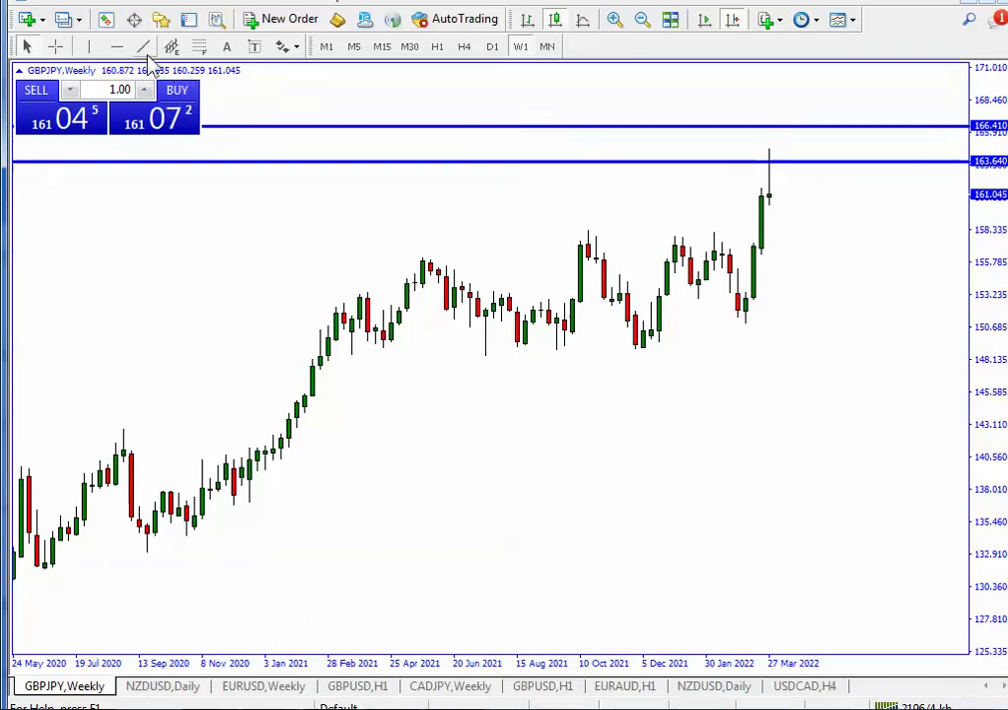
# Place a third horizontal line below the other two, set its value to 161.29 and deselect it
pyautogui.click(116, 46)
pyautogui.click(818, 206)
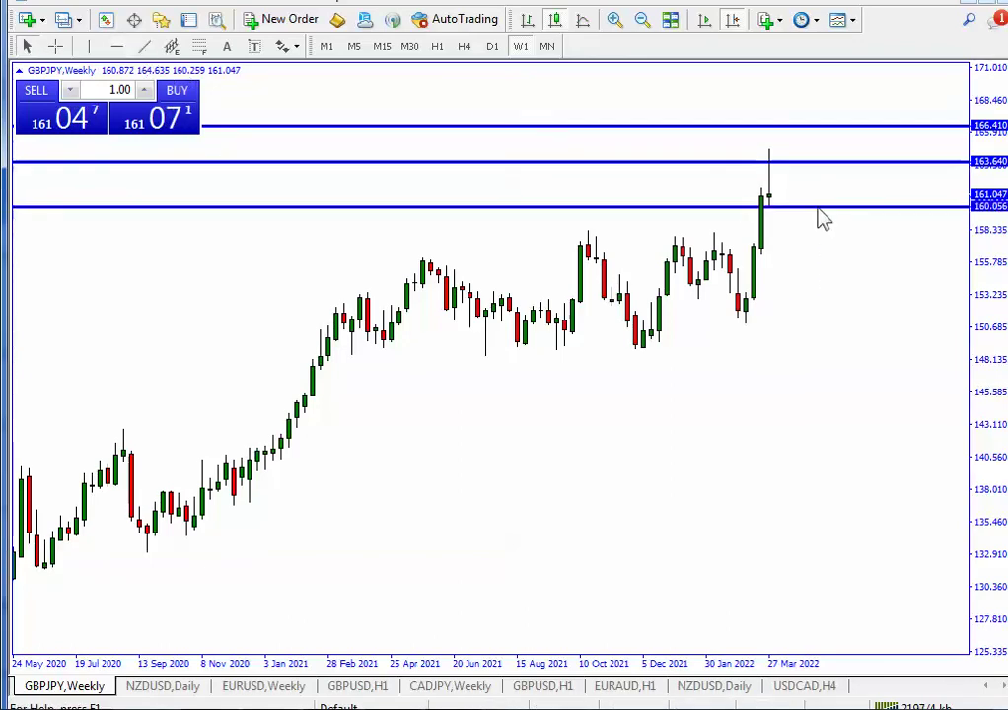
pyautogui.rightClick(770, 205)
pyautogui.click(833, 220)
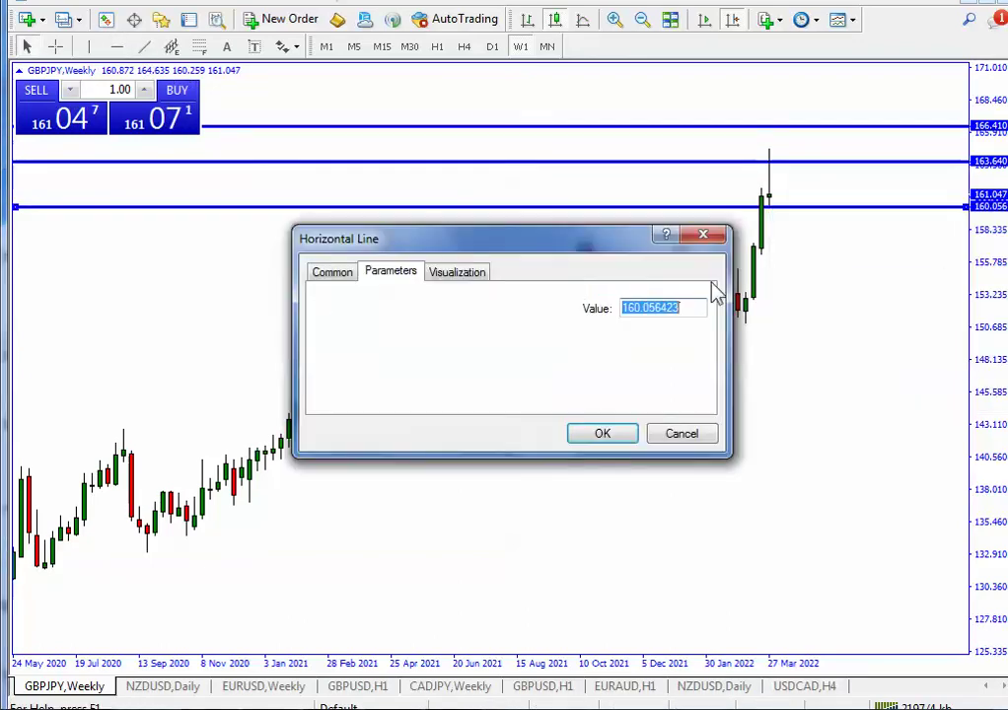
pyautogui.write('161')
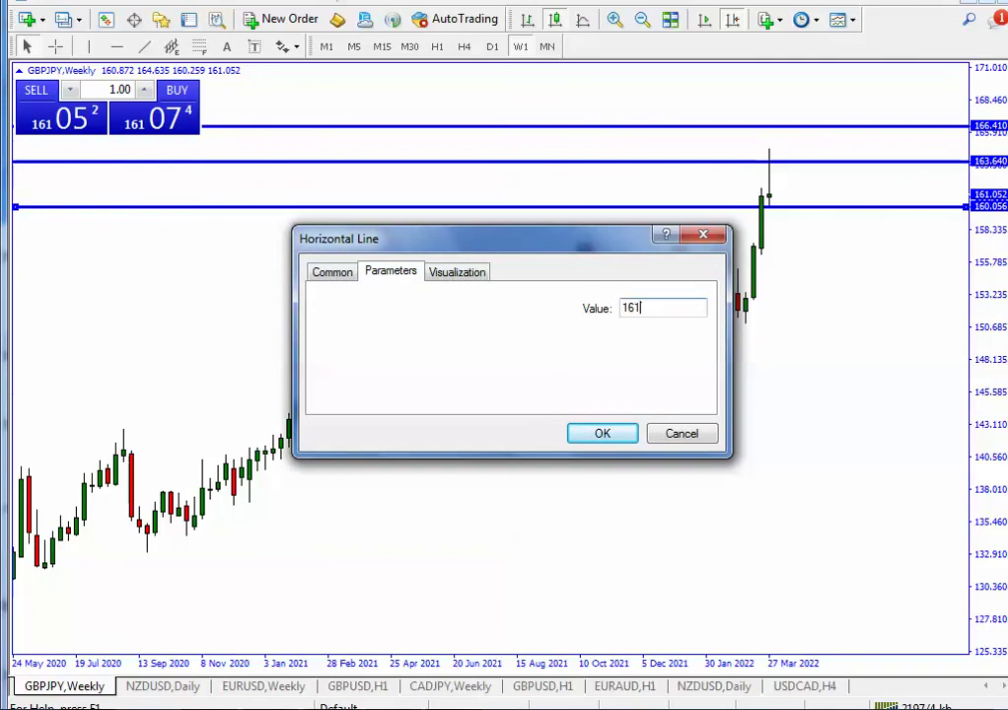
pyautogui.write('.29')
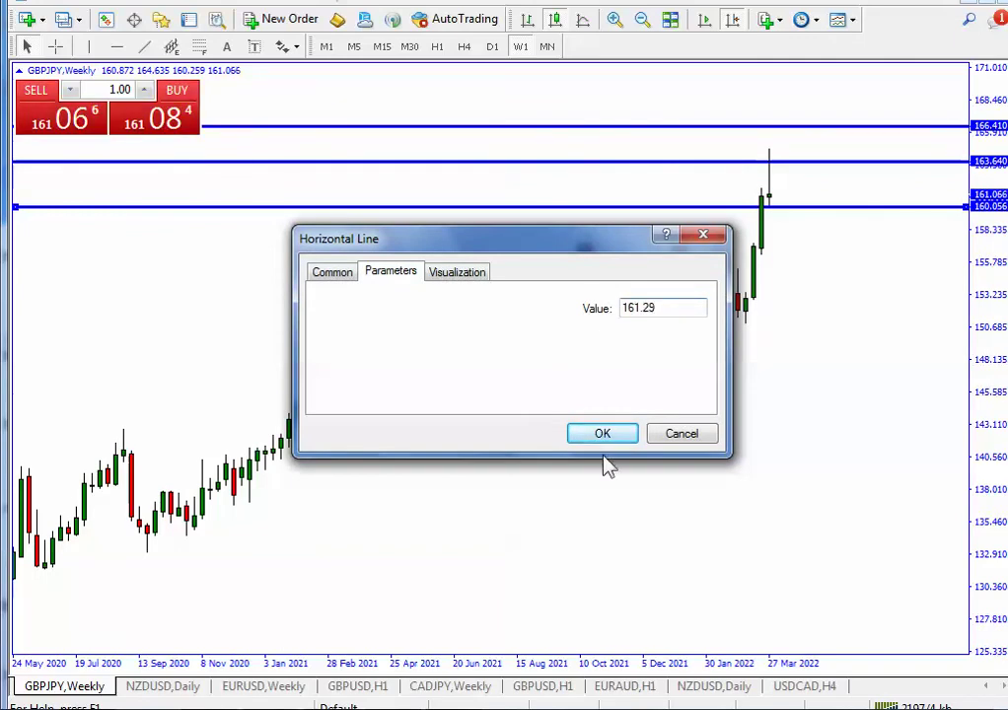
pyautogui.click(610, 435)
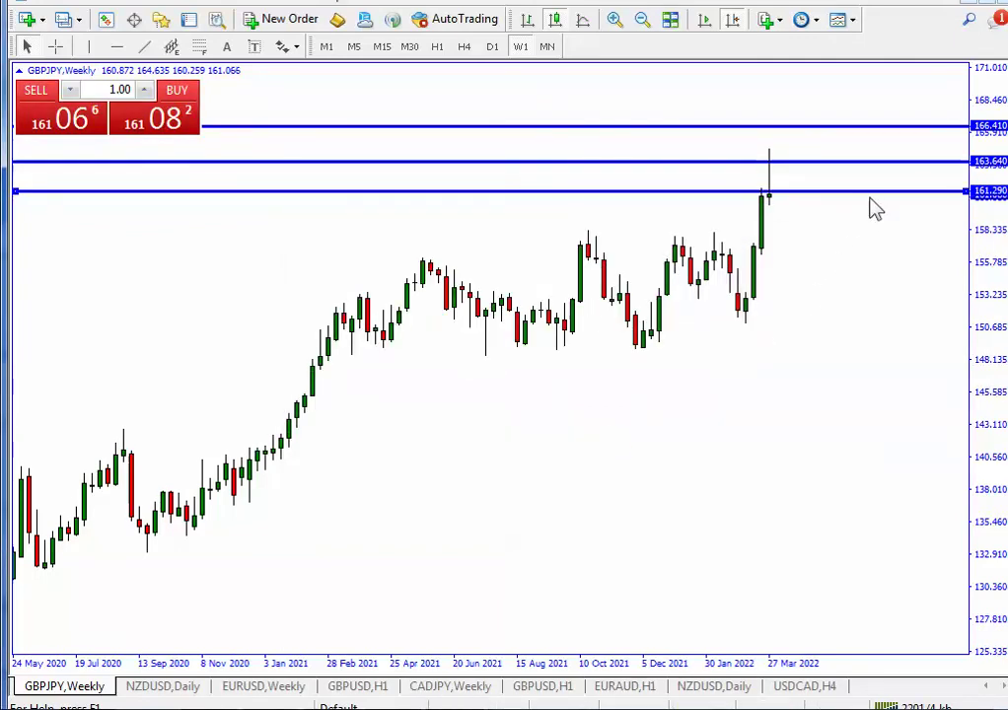
pyautogui.click(826, 291)
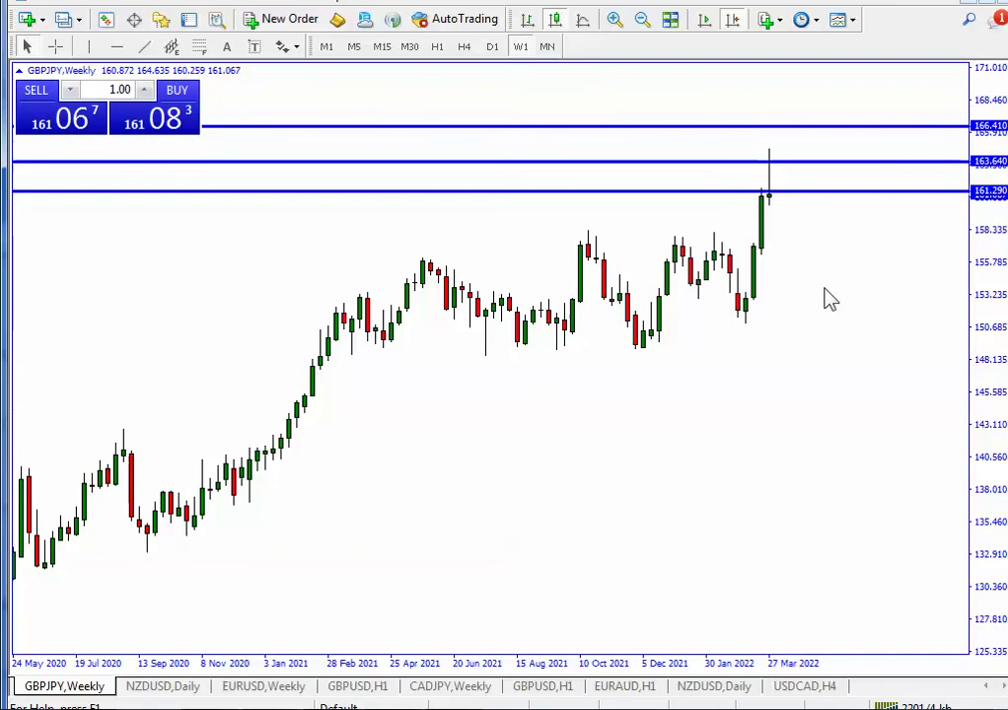